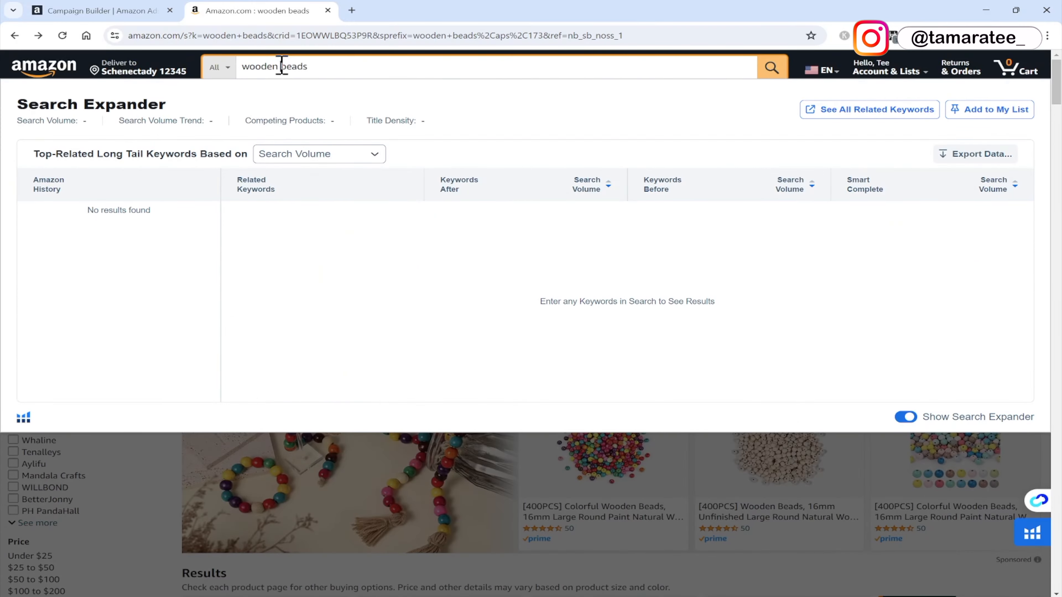
# Search Amazon for "wooden small beads" and read the Loose match targeting group's explanation in the campaign.
pyautogui.press('Return')
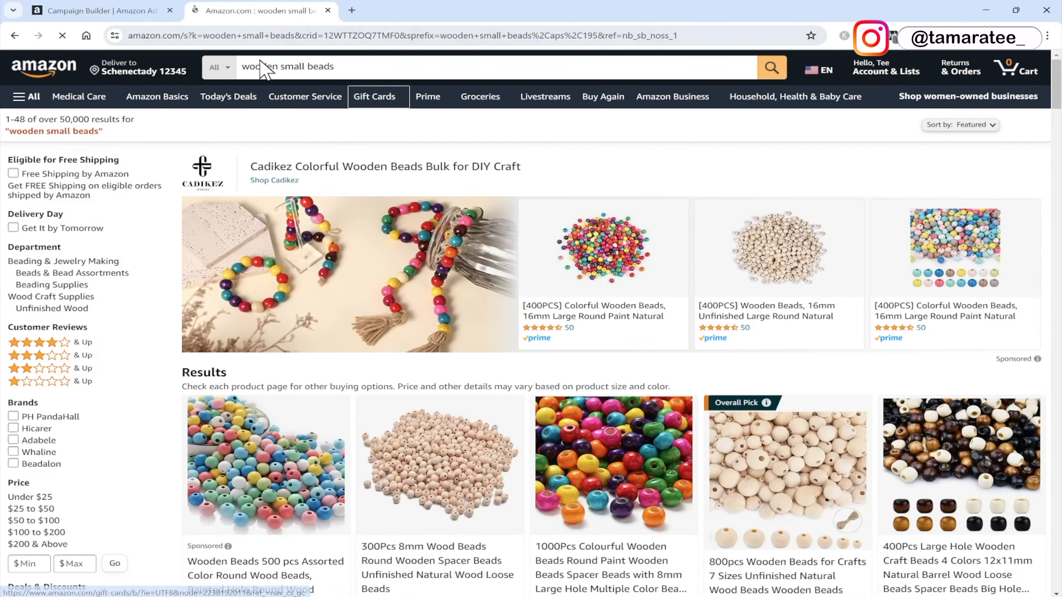
pyautogui.click(125, 10)
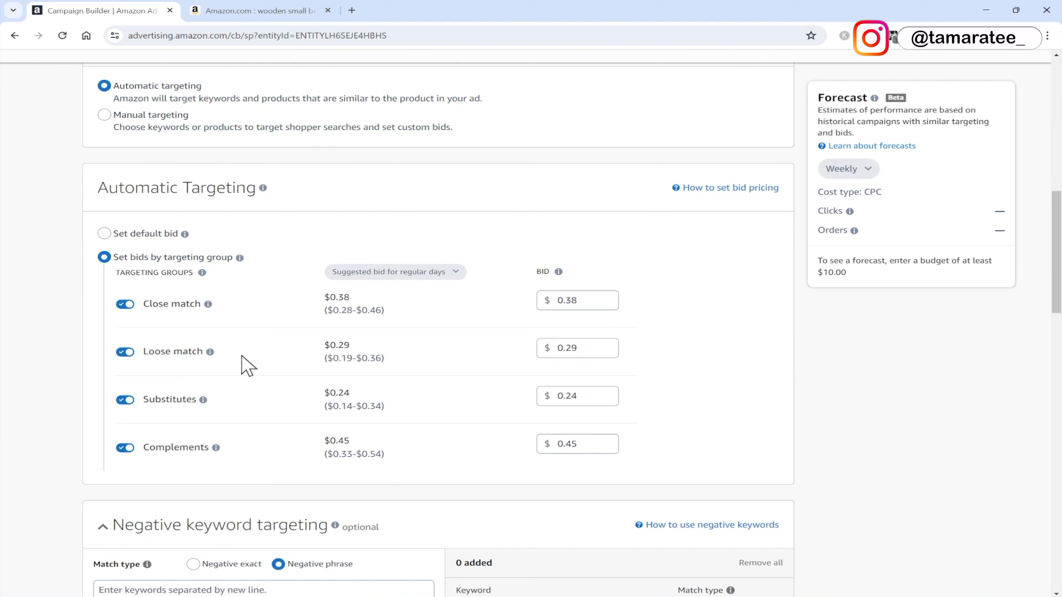
pyautogui.moveTo(210, 353)
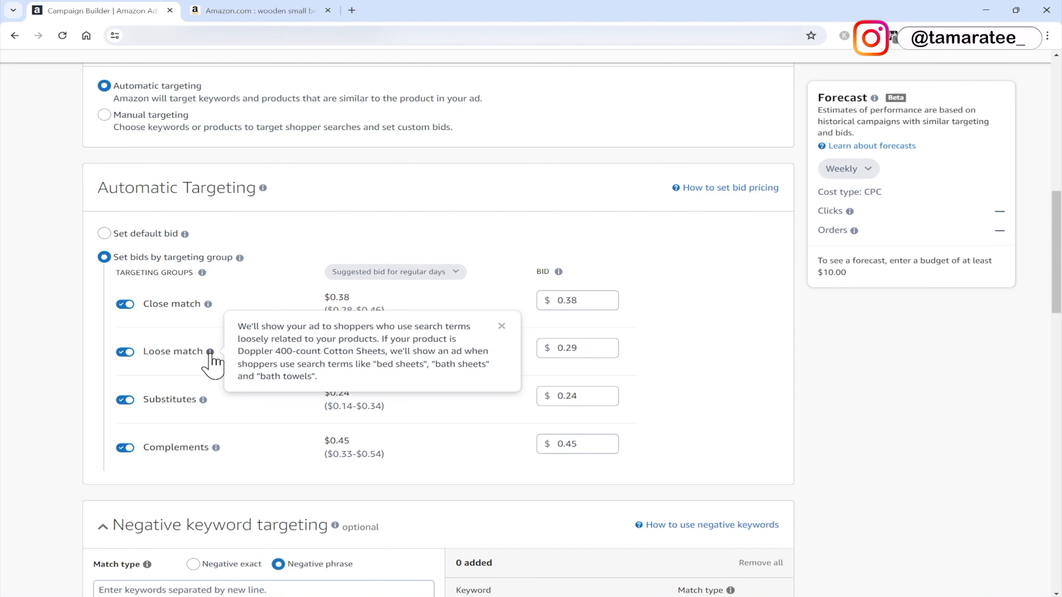
pyautogui.click(280, 12)
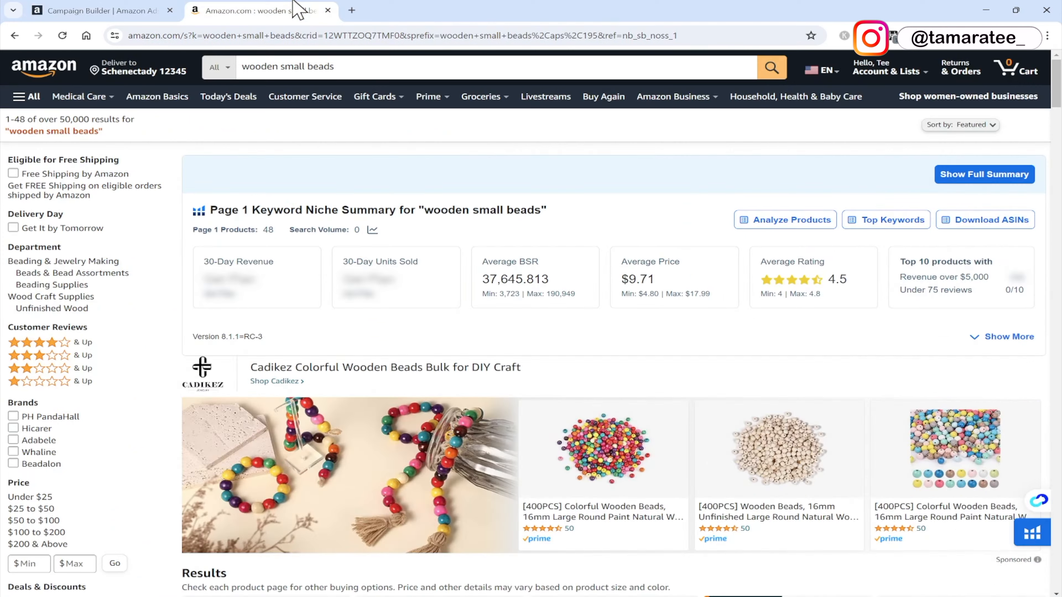
# Search Amazon for "plastic small beads" and scroll through the results.
pyautogui.doubleClick(270, 66)
pyautogui.write('plastic')
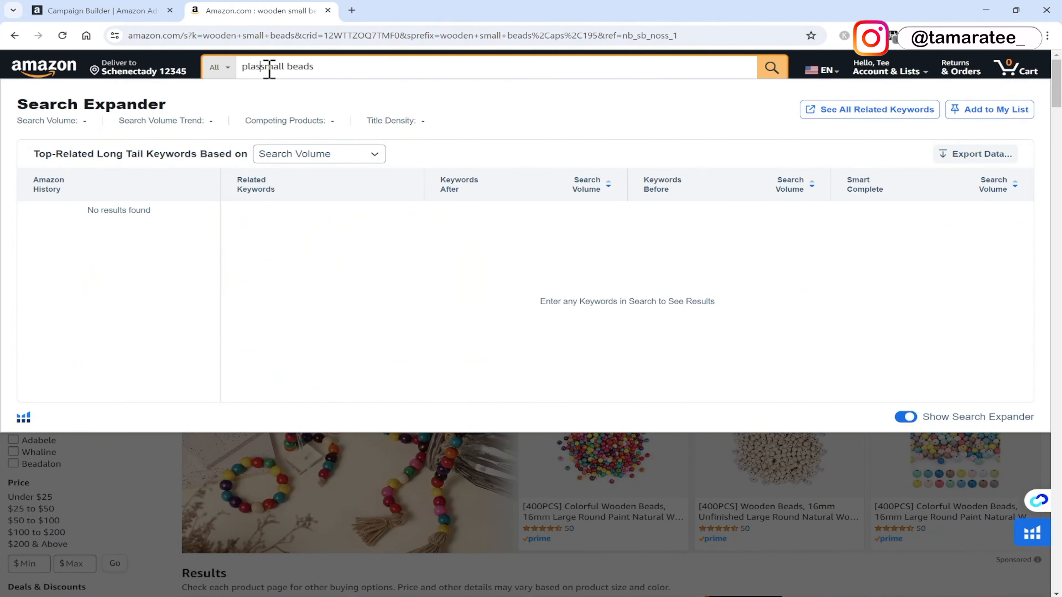
pyautogui.press('Return')
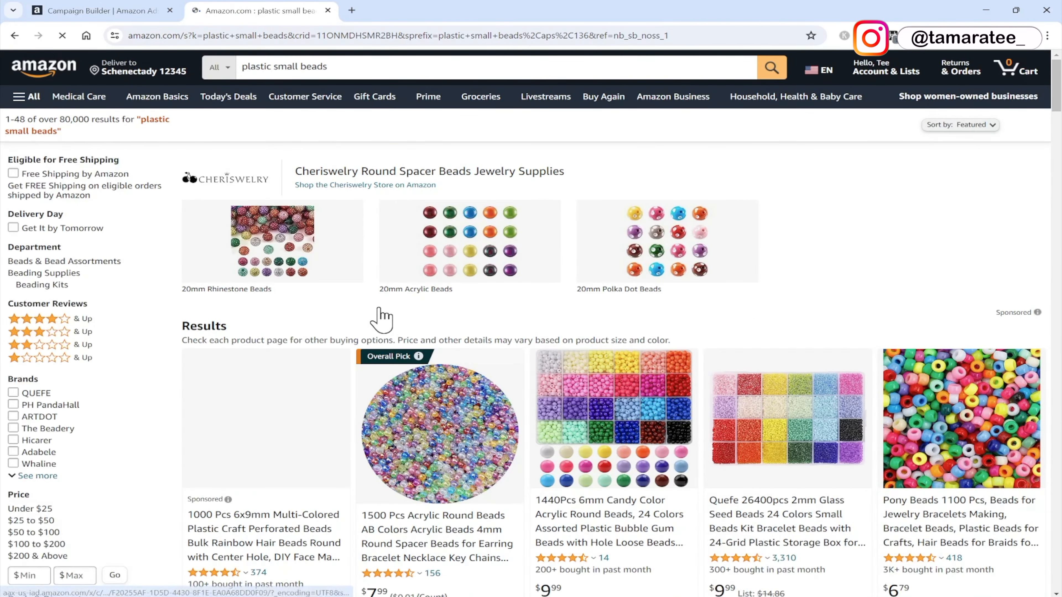
pyautogui.scroll(-2, 381, 318)
pyautogui.scroll(-3, 375, 320)
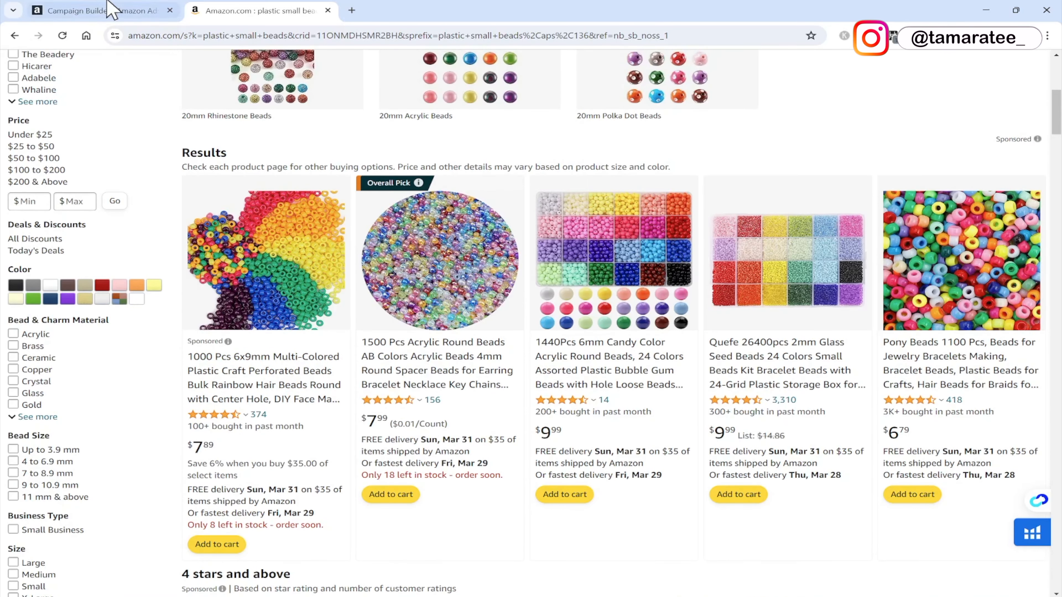
# Turn off the Loose match automatic targeting group.
pyautogui.click(100, 9)
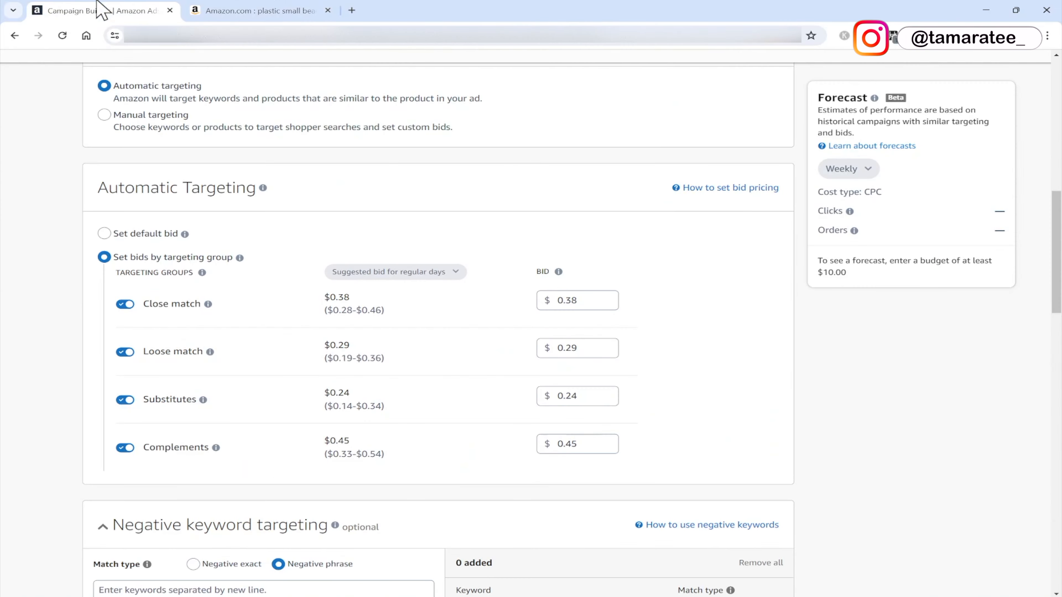
pyautogui.click(126, 353)
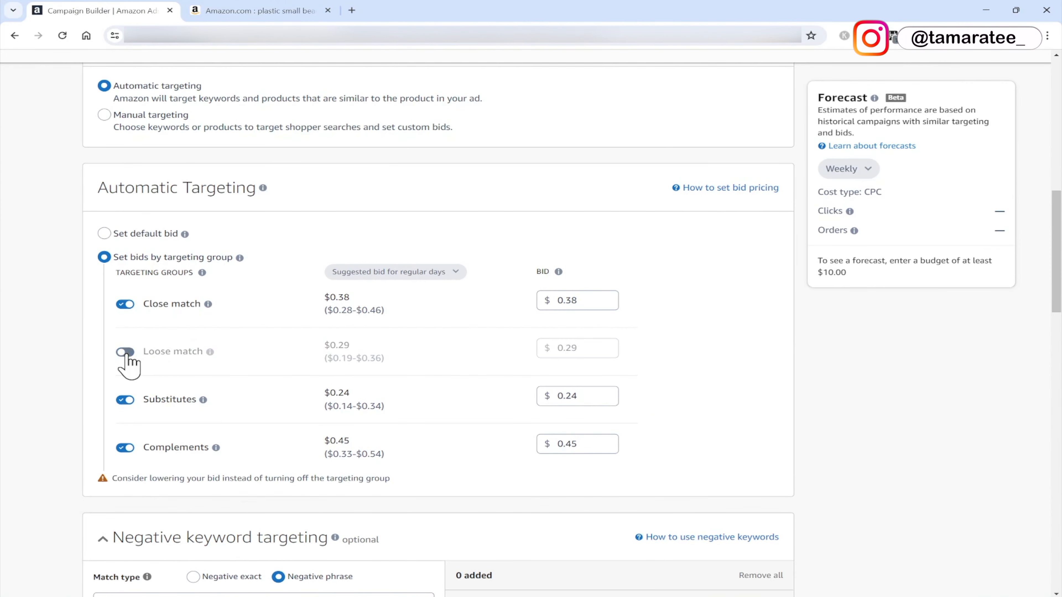
pyautogui.moveTo(201, 401)
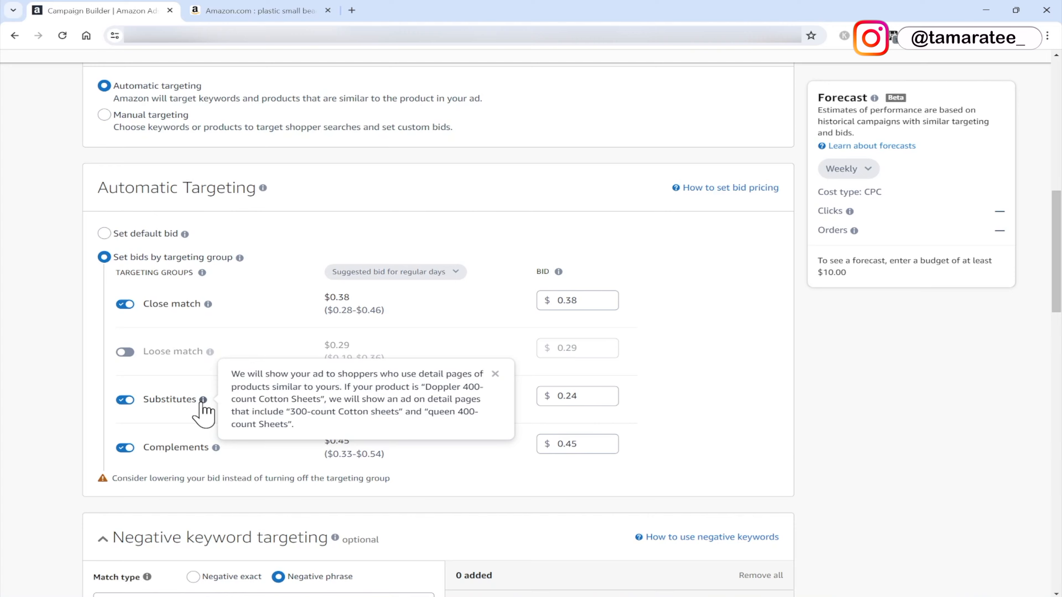
# Search Amazon for "30 wooden beads".
pyautogui.click(259, 10)
pyautogui.scroll(8, 312, 190)
pyautogui.moveTo(330, 67); pyautogui.dragTo(235, 68)
pyautogui.write('30 wooden beads')
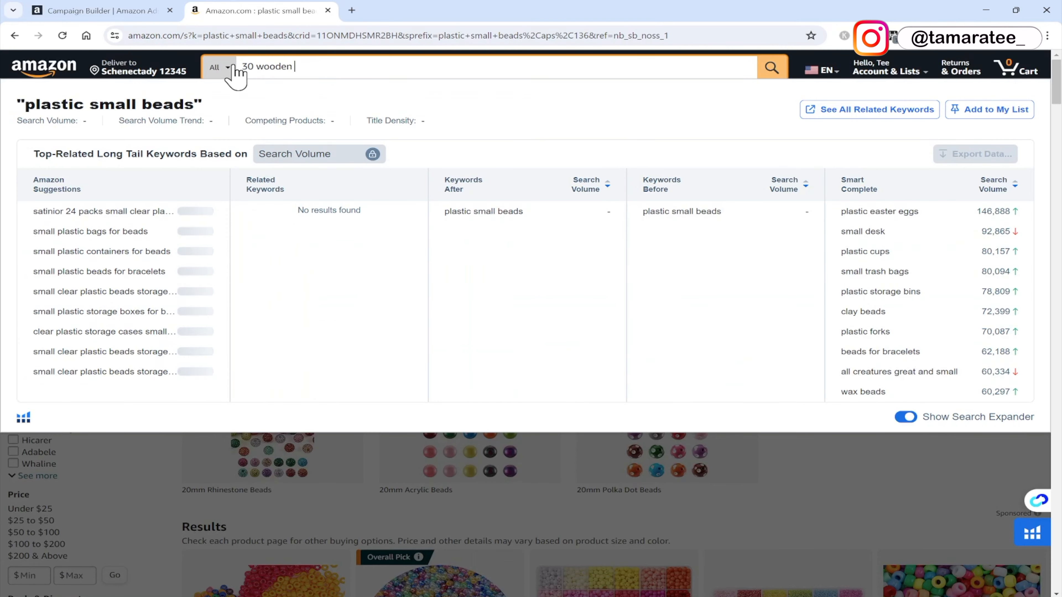
pyautogui.press('Return')
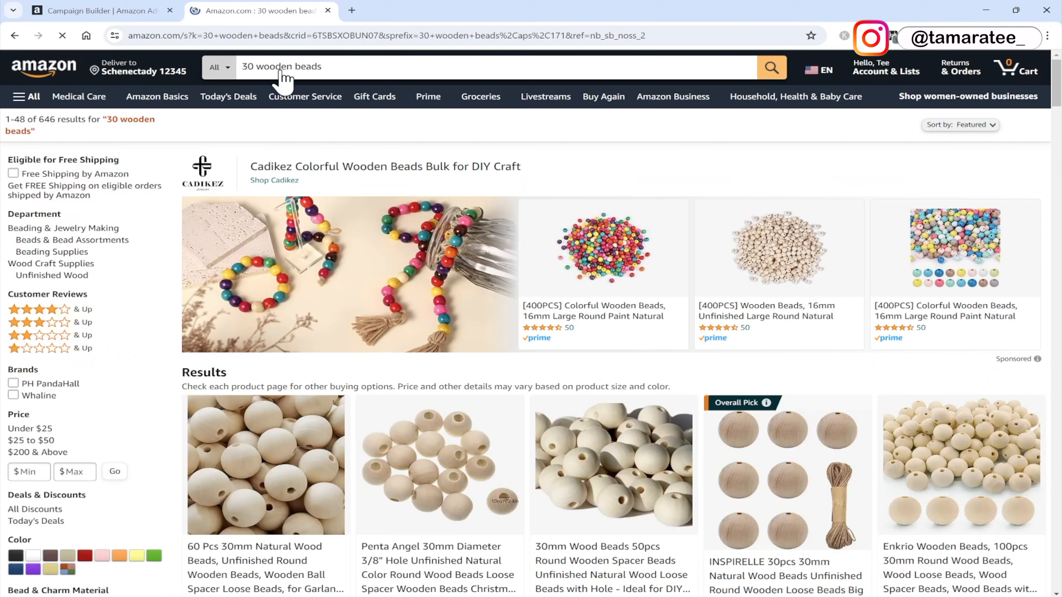
# Scroll through the "30 wooden beads" results and compare them with the targeting groups.
pyautogui.scroll(-15, 321, 312)
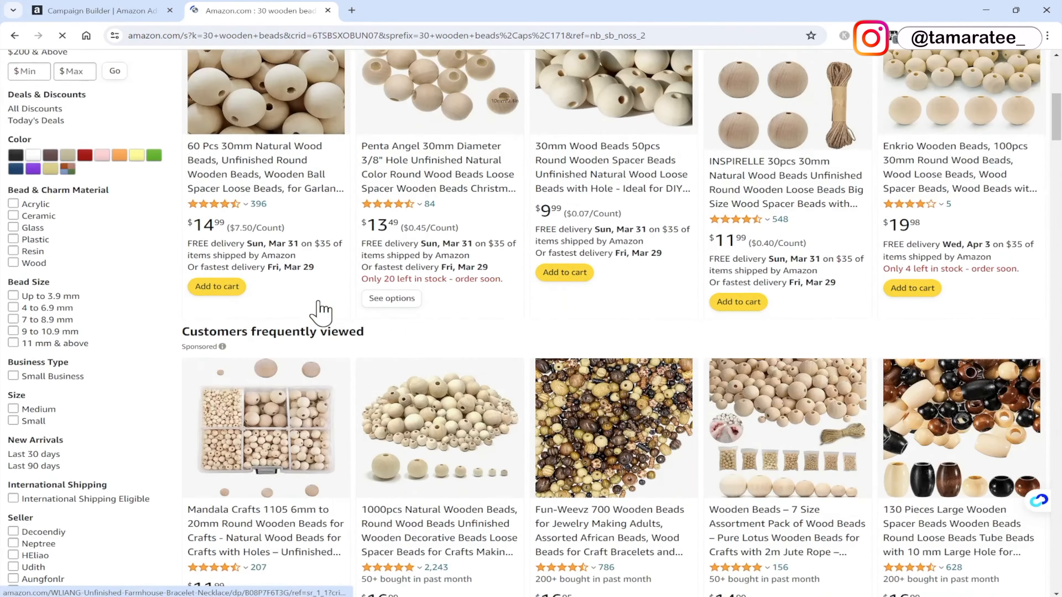
pyautogui.scroll(9, 321, 312)
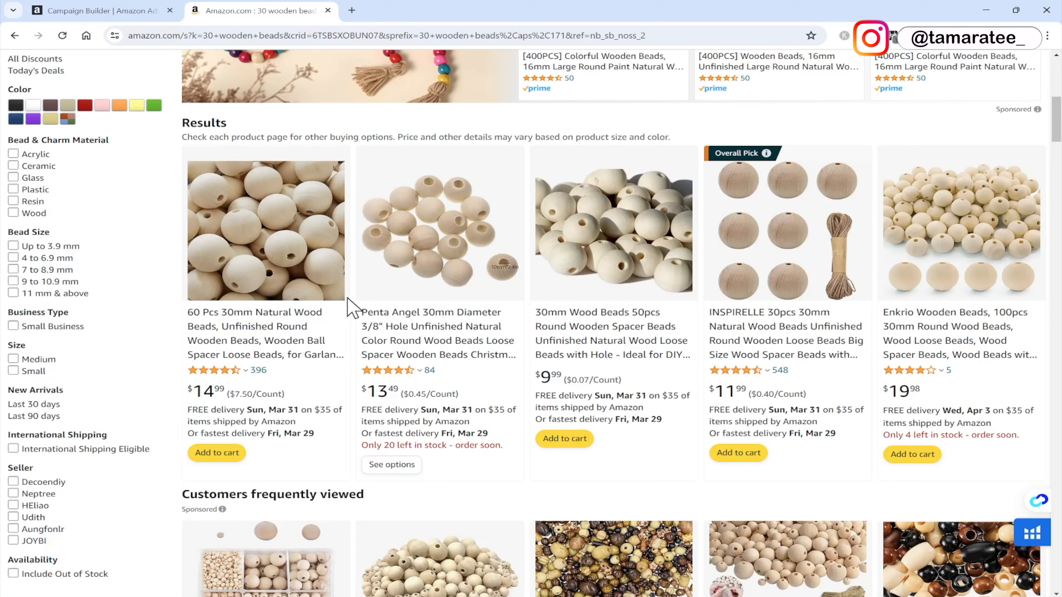
pyautogui.scroll(-12, 348, 297)
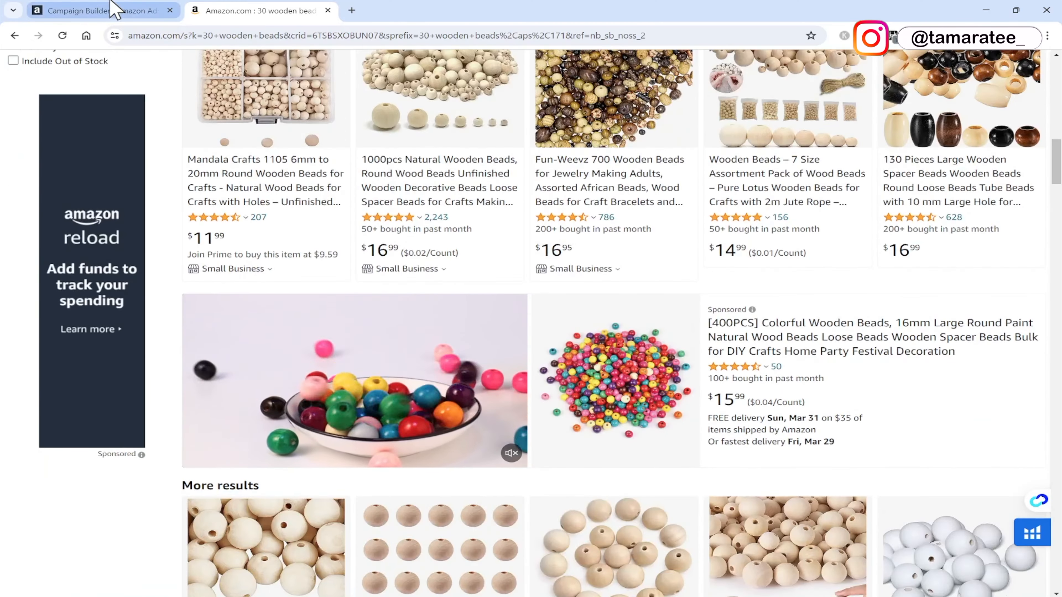
pyautogui.click(115, 10)
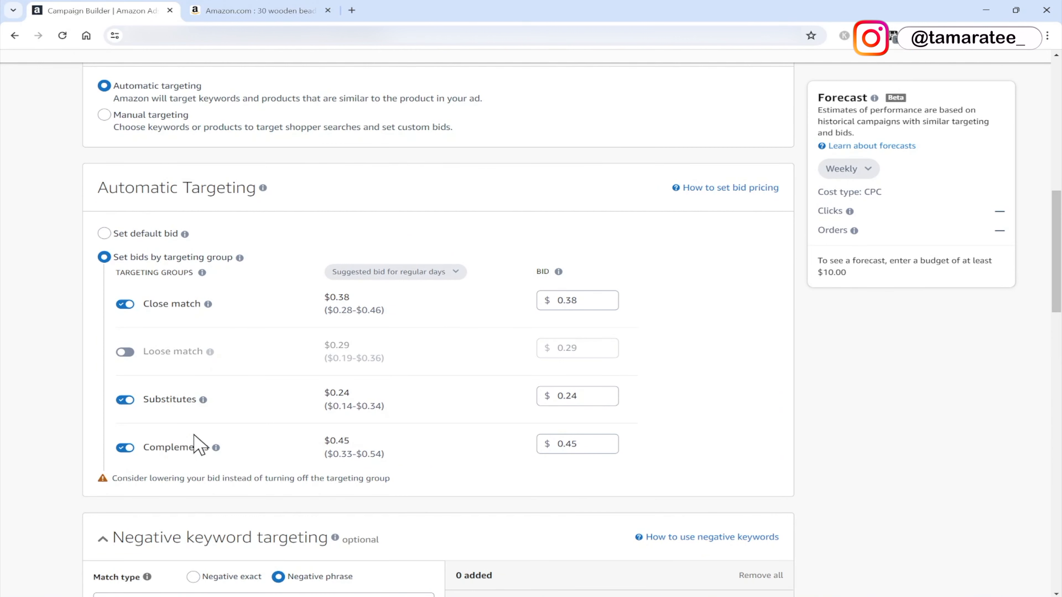
pyautogui.moveTo(216, 448)
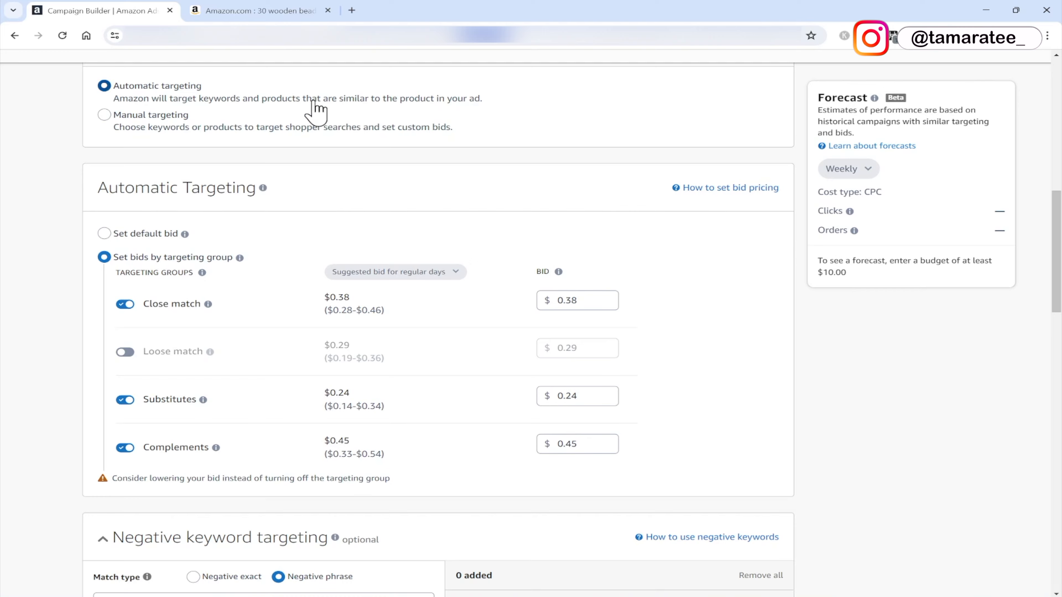
# Search Amazon for "bracelets" and scroll through the results.
pyautogui.click(286, 9)
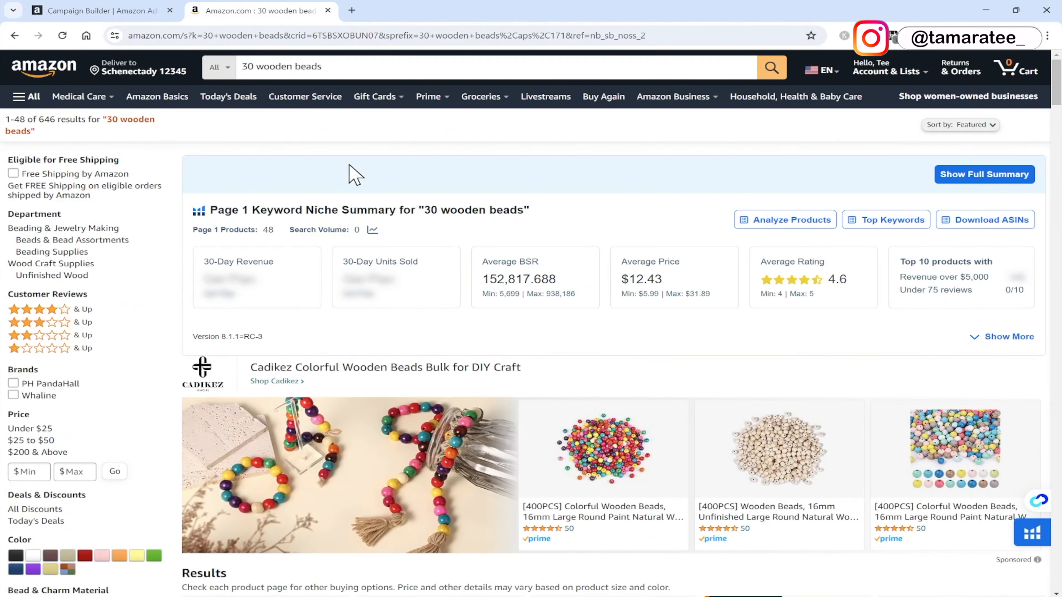
pyautogui.click(358, 68)
pyautogui.moveTo(355, 67); pyautogui.dragTo(221, 67)
pyautogui.write('bracelets')
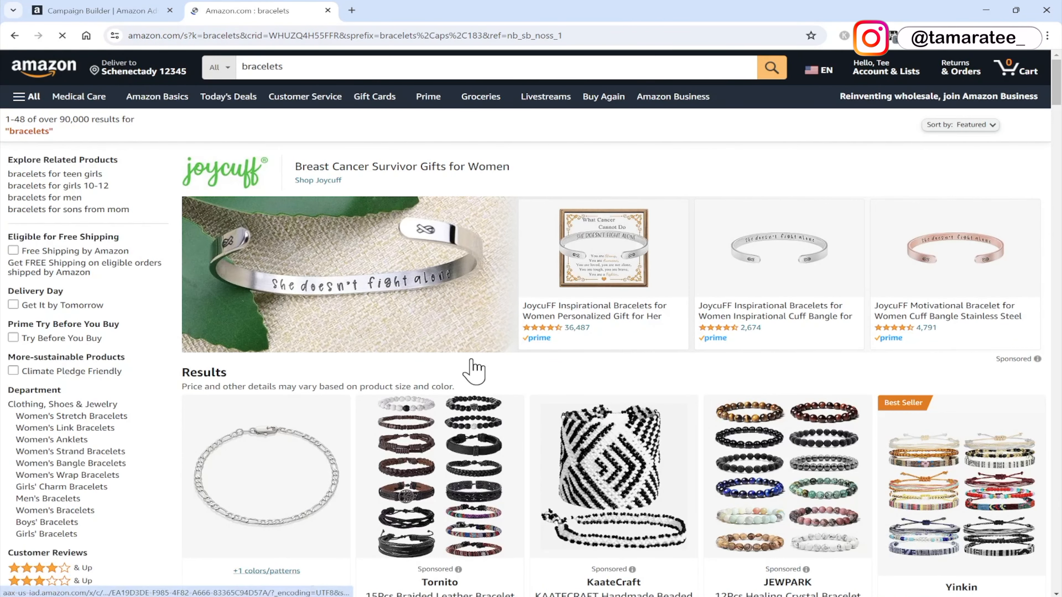
pyautogui.scroll(-5, 471, 360)
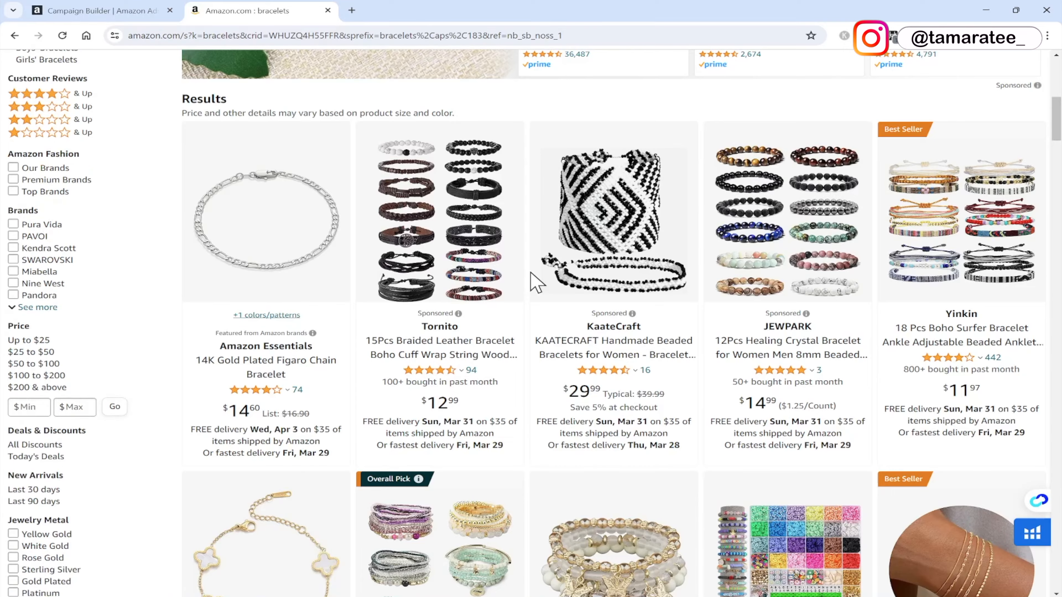
pyautogui.scroll(9, 536, 281)
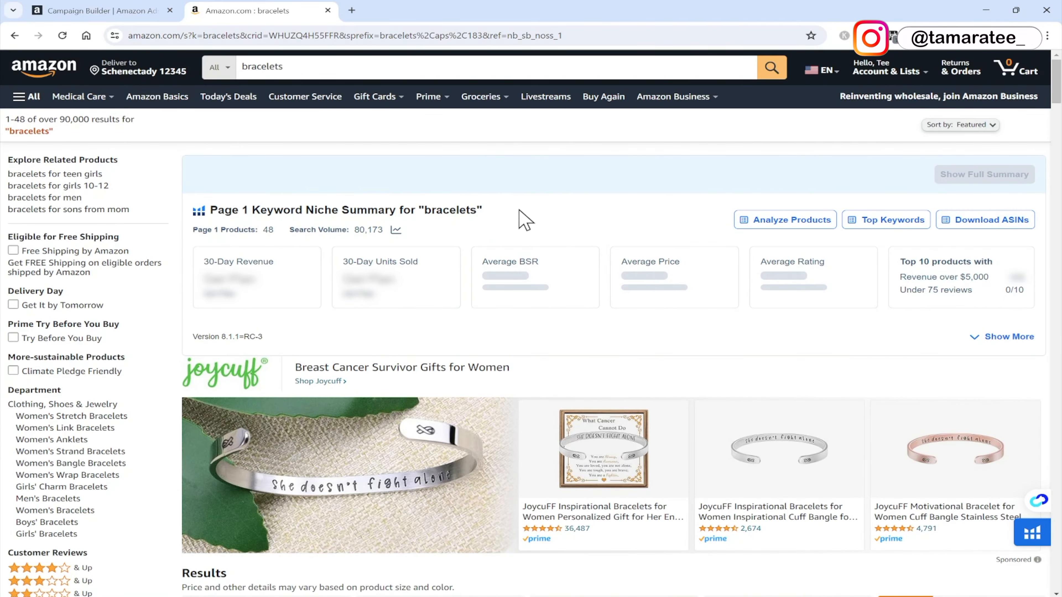
pyautogui.scroll(-8, 520, 211)
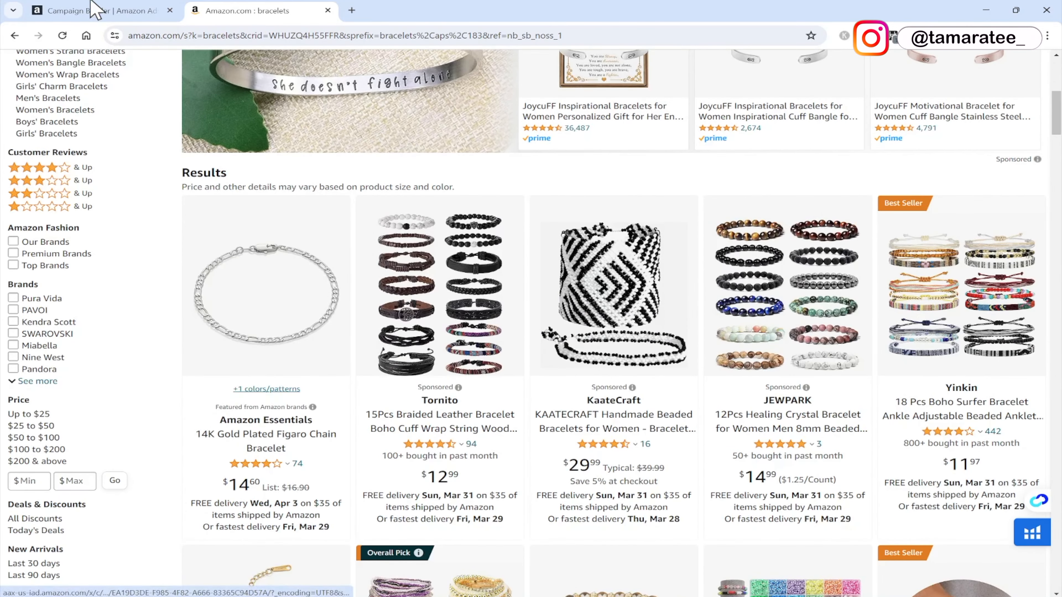
# Turn the Complements targeting group off, then turn Loose match and Complements back on.
pyautogui.click(90, 9)
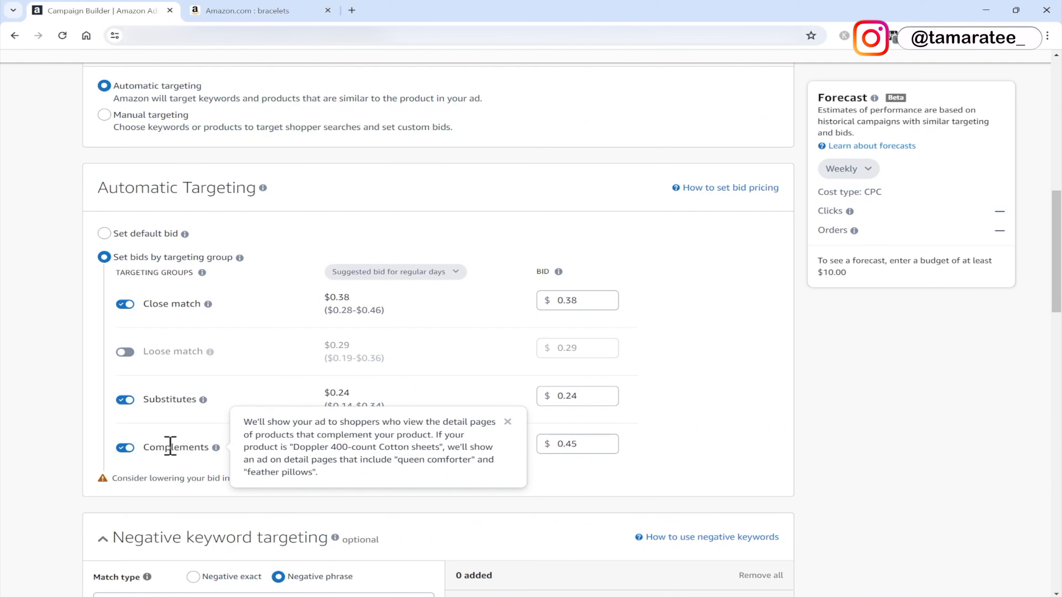
pyautogui.click(125, 447)
pyautogui.moveTo(210, 352)
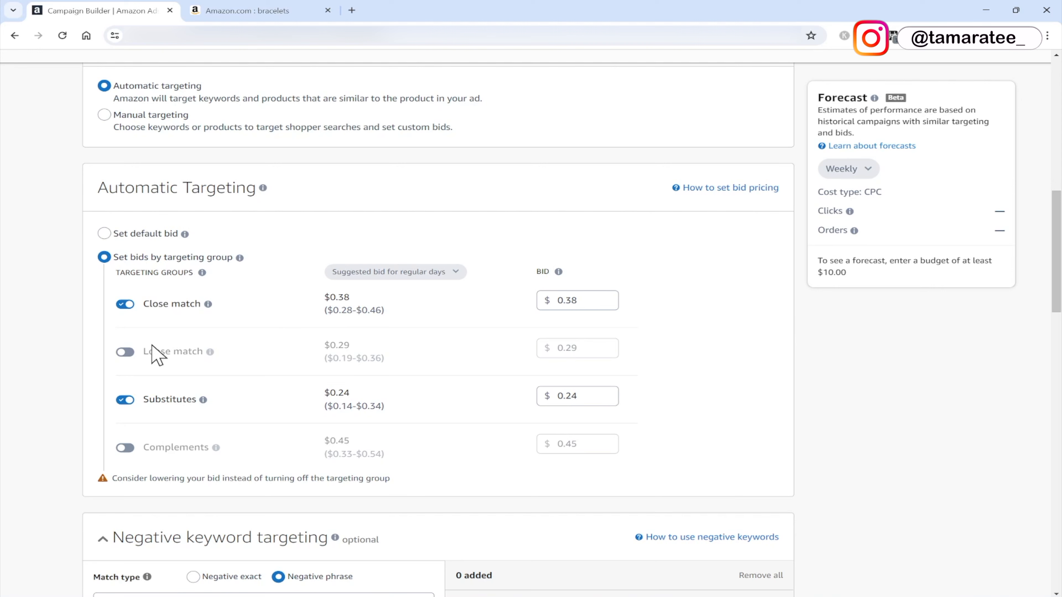
pyautogui.click(125, 352)
pyautogui.click(125, 448)
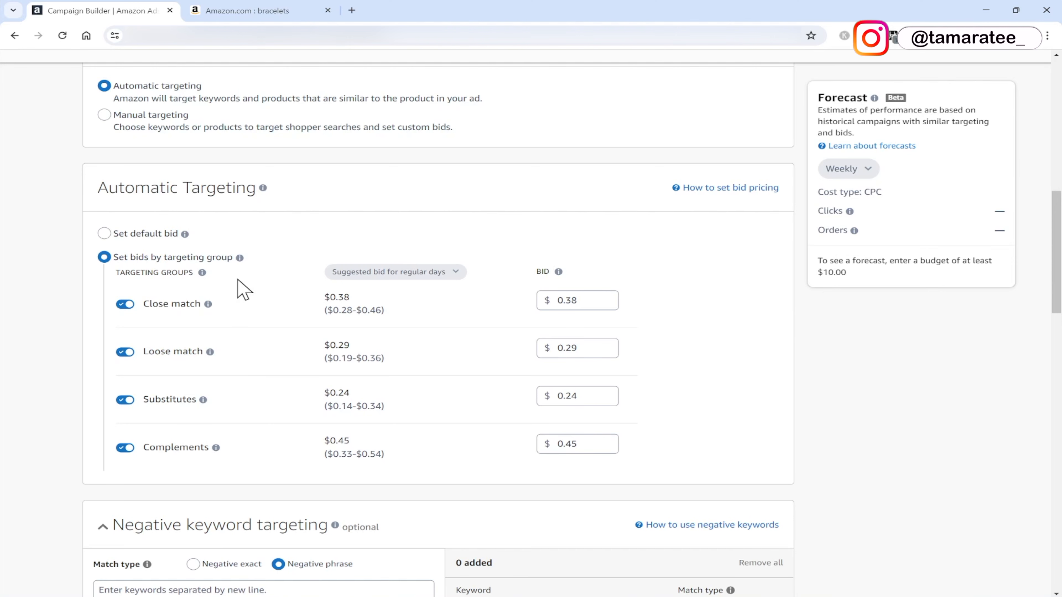
# Switch automatic targeting to a single default bid instead of bids by targeting group.
pyautogui.click(106, 235)
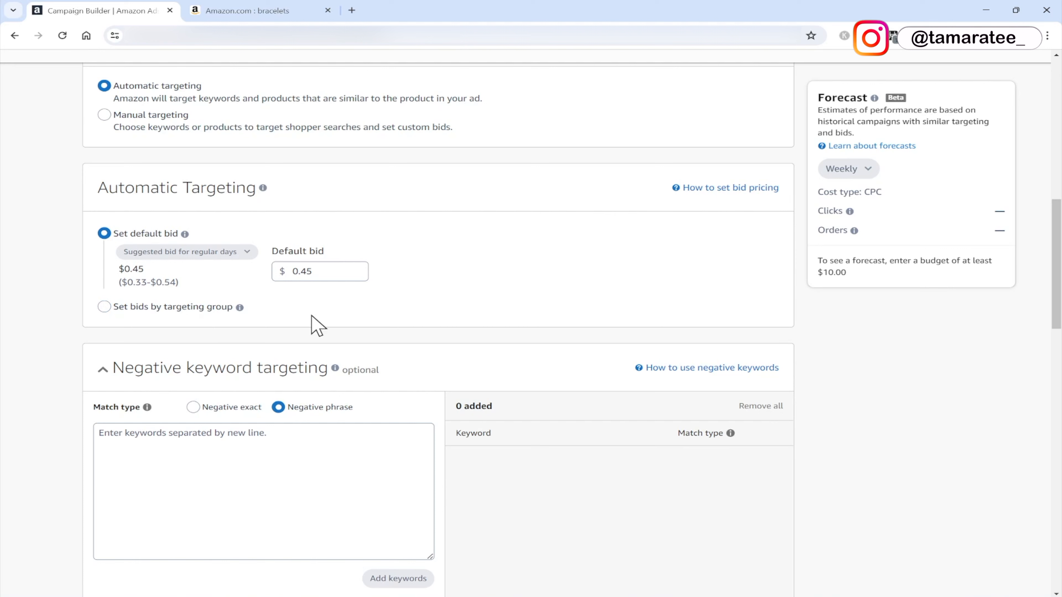
pyautogui.scroll(-1, 318, 326)
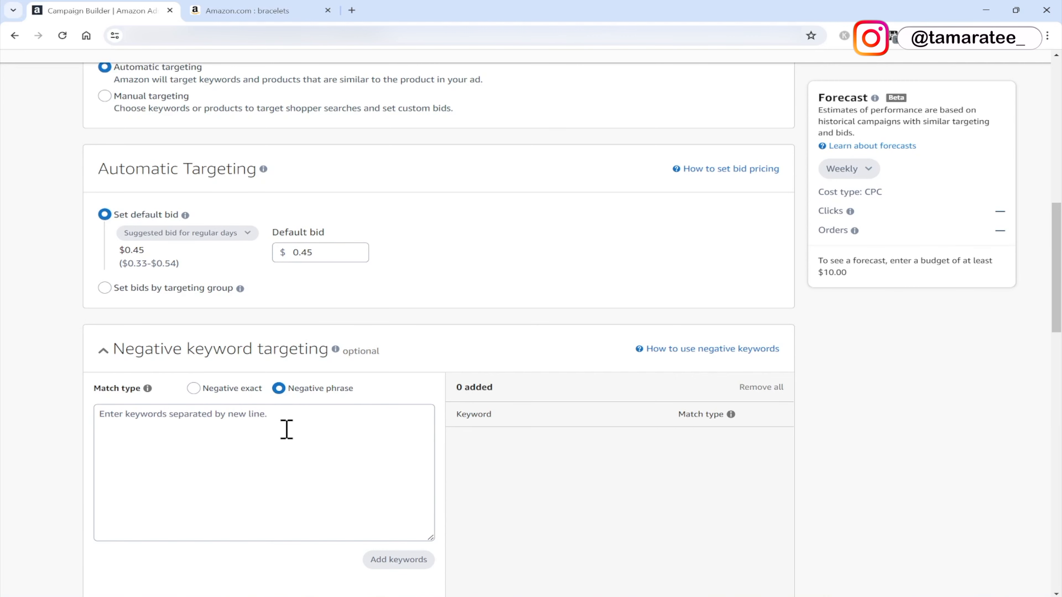
pyautogui.scroll(1, 287, 430)
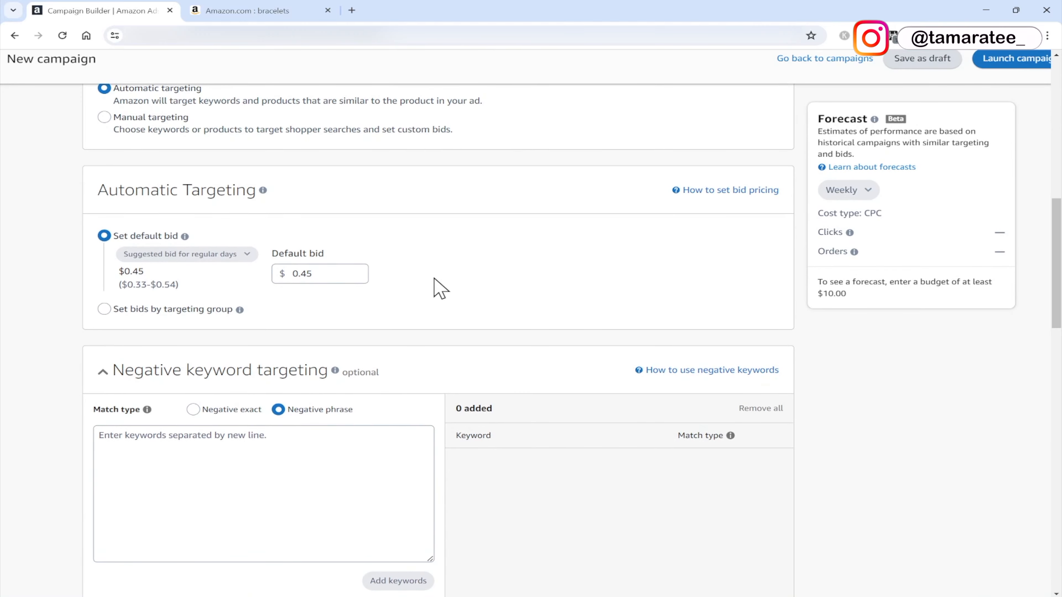
# Search Amazon for "plastic beads".
pyautogui.click(267, 10)
pyautogui.scroll(1, 318, 165)
pyautogui.scroll(9, 316, 161)
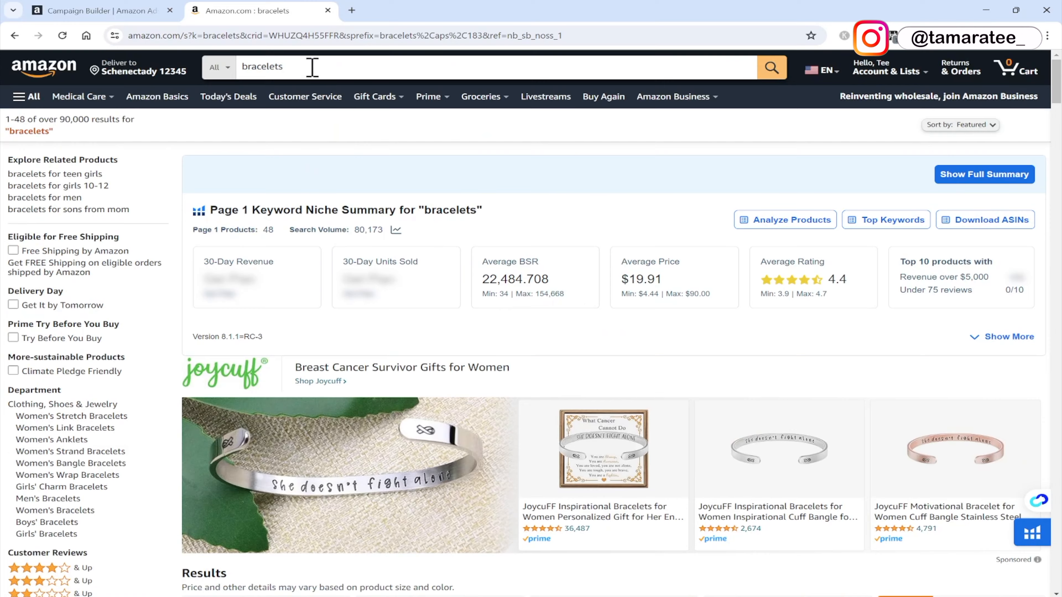
pyautogui.moveTo(312, 67); pyautogui.dragTo(215, 72)
pyautogui.write('p')
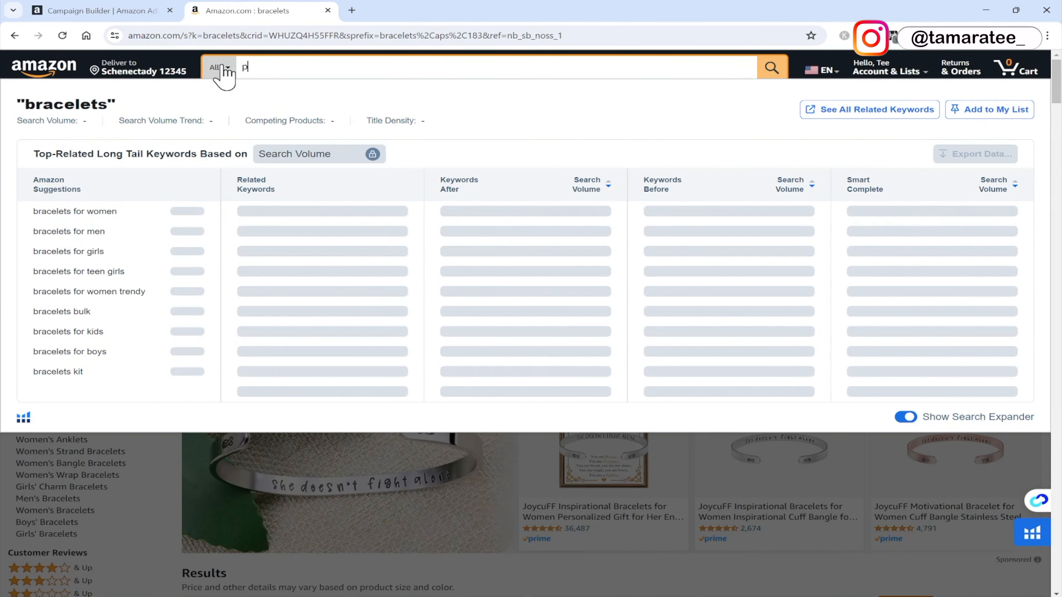
pyautogui.write('lastic beads')
pyautogui.press('Return')
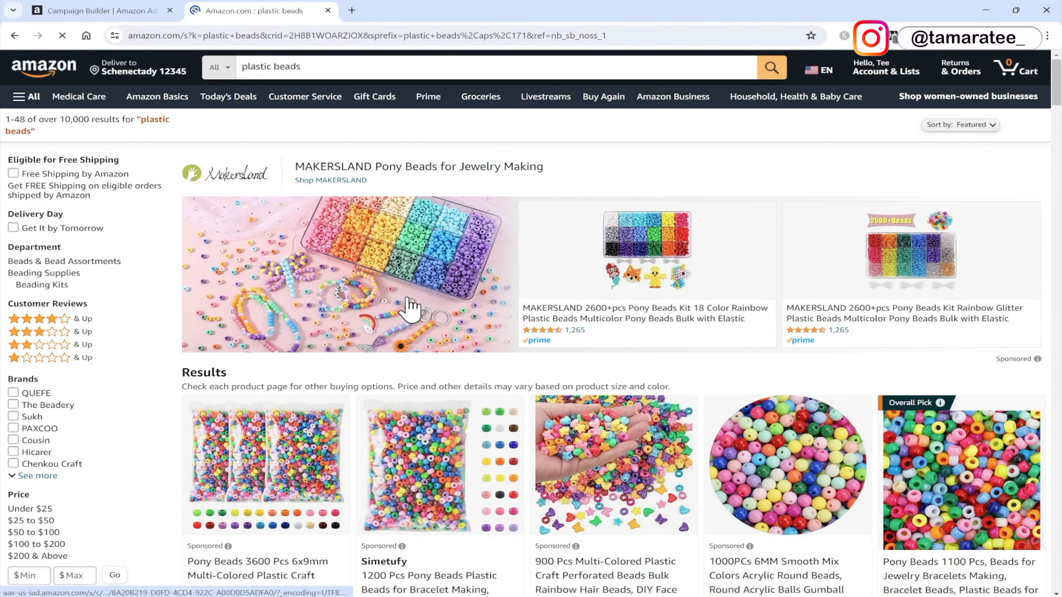
# Add "plastic" as a negative phrase keyword to the campaign.
pyautogui.click(101, 10)
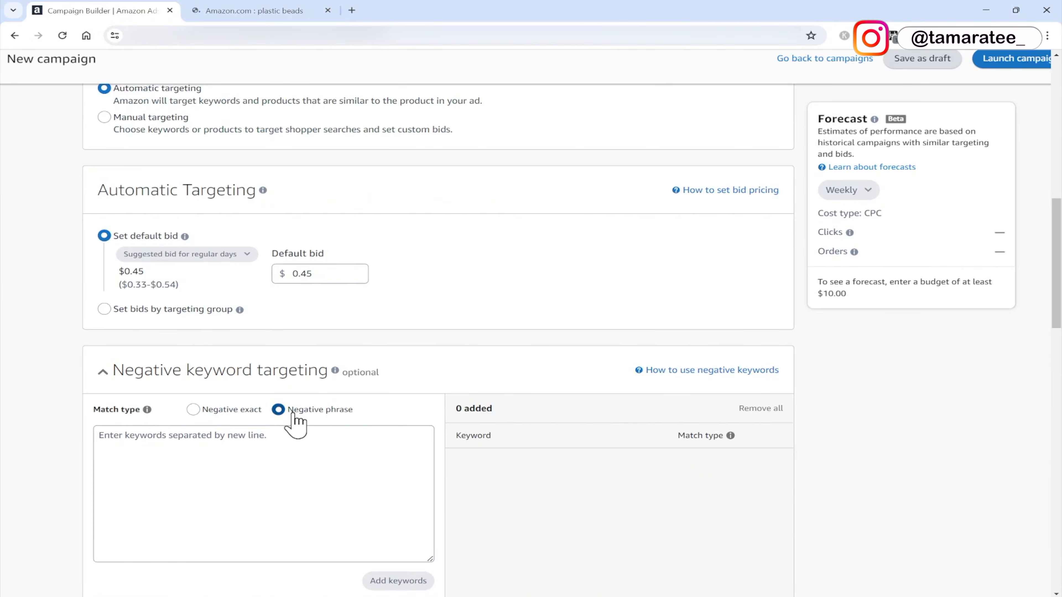
pyautogui.click(251, 451)
pyautogui.write('plastic')
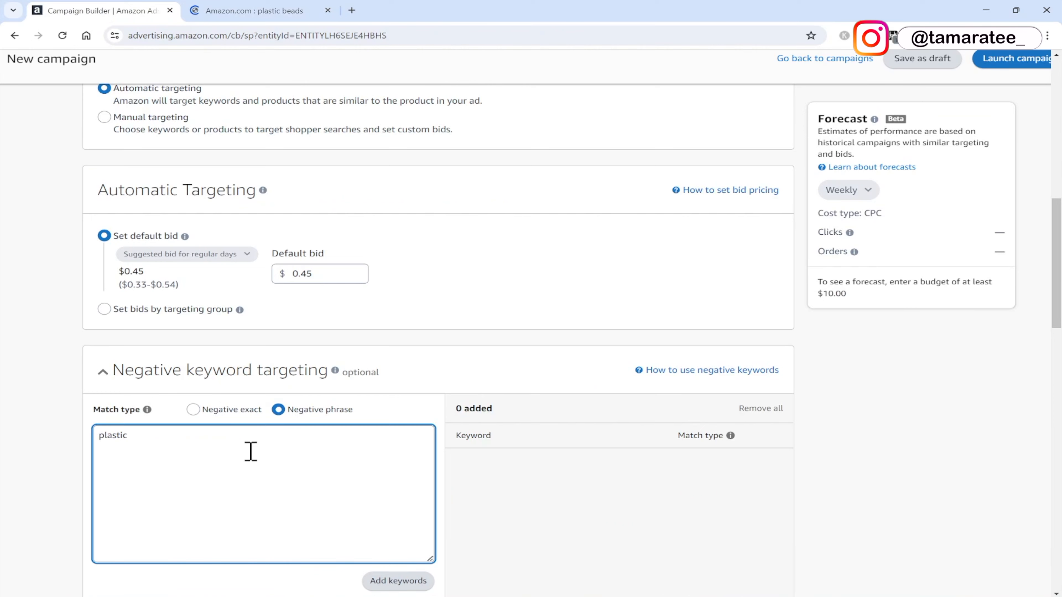
pyautogui.click(400, 581)
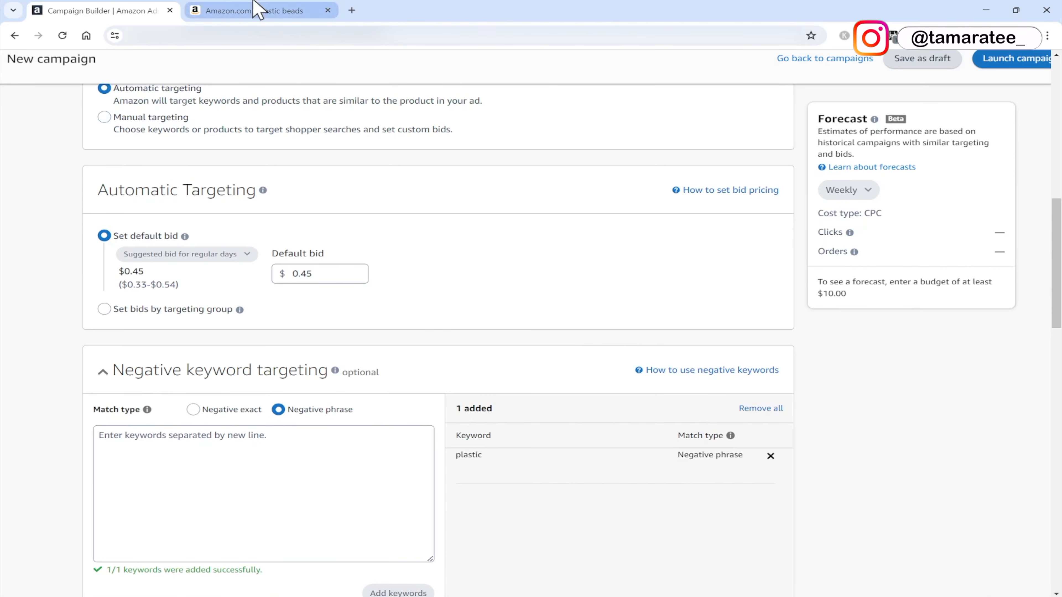
pyautogui.click(258, 9)
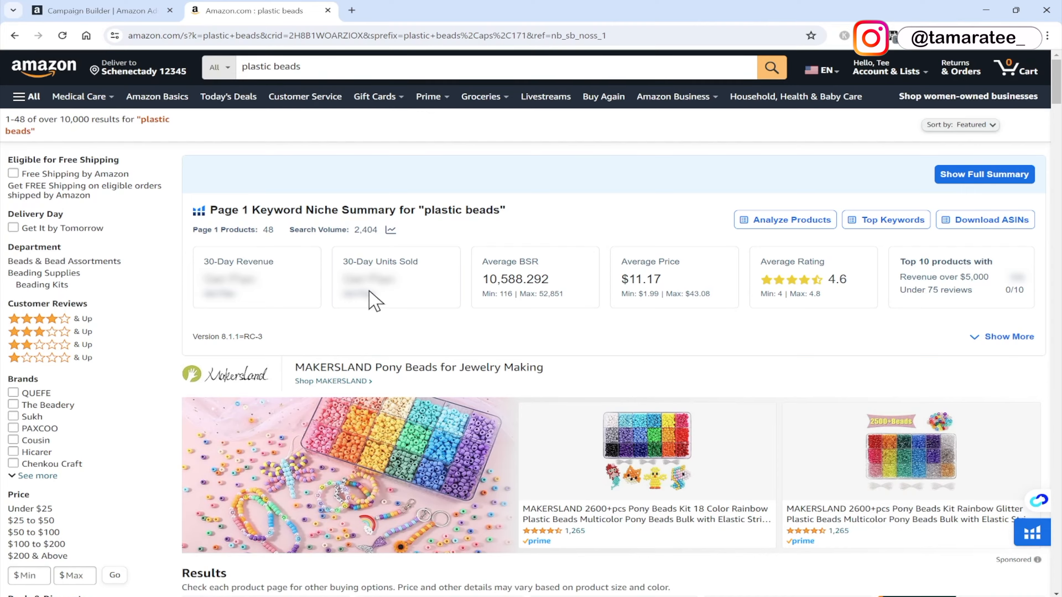
# Add "plastic beads" as a negative exact keyword to the campaign, checking the Amazon search results for it.
pyautogui.scroll(-8, 391, 368)
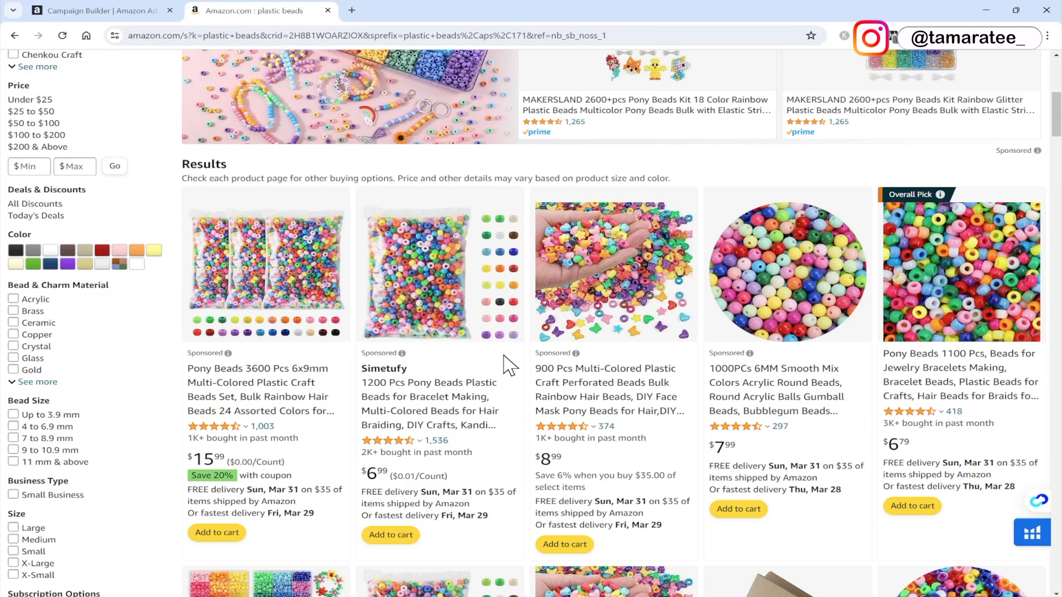
pyautogui.click(105, 11)
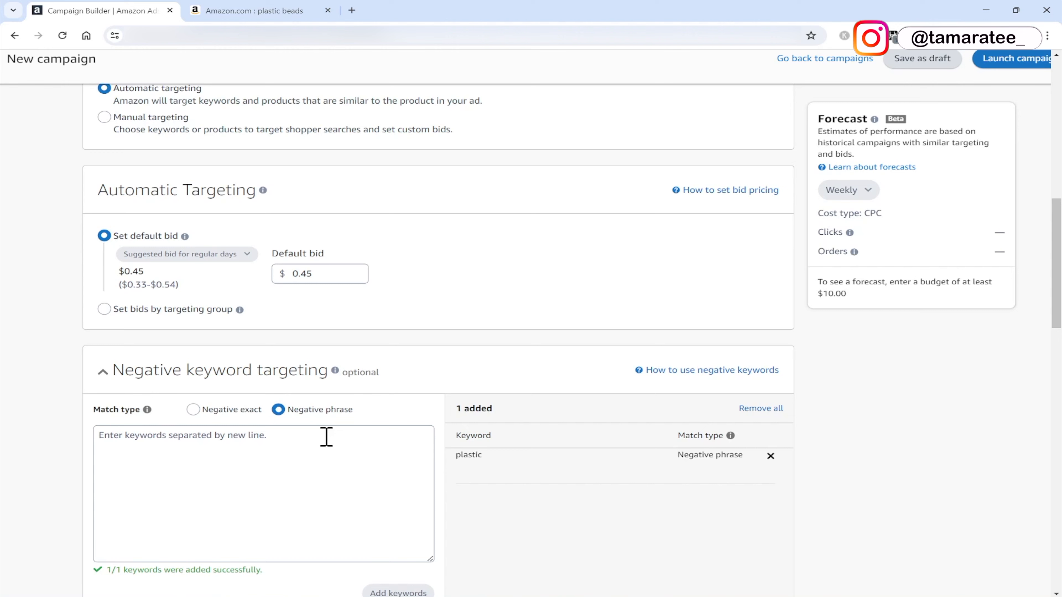
pyautogui.click(194, 411)
pyautogui.click(251, 443)
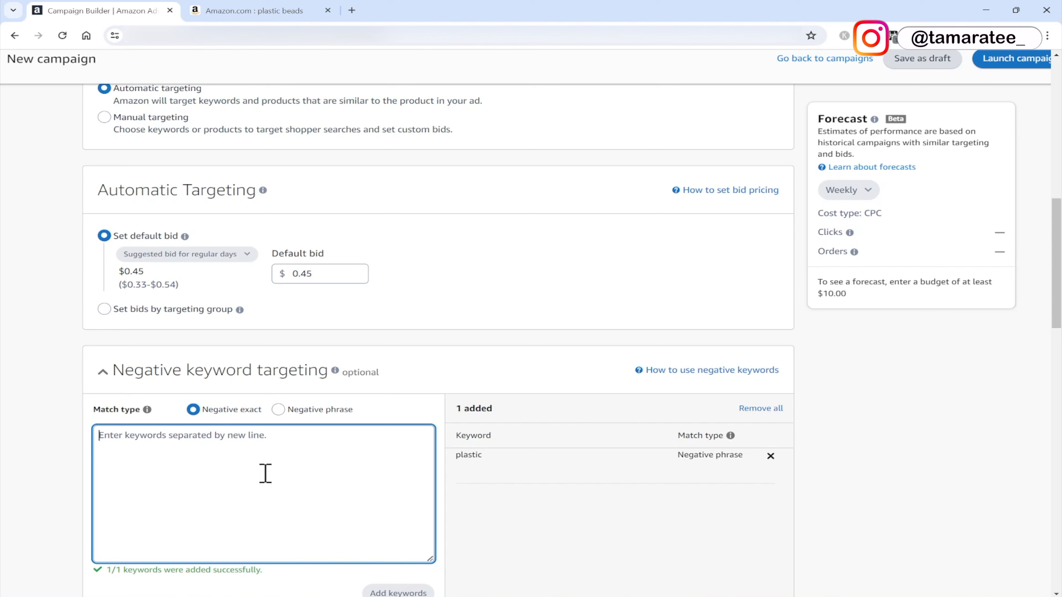
pyautogui.write('pl')
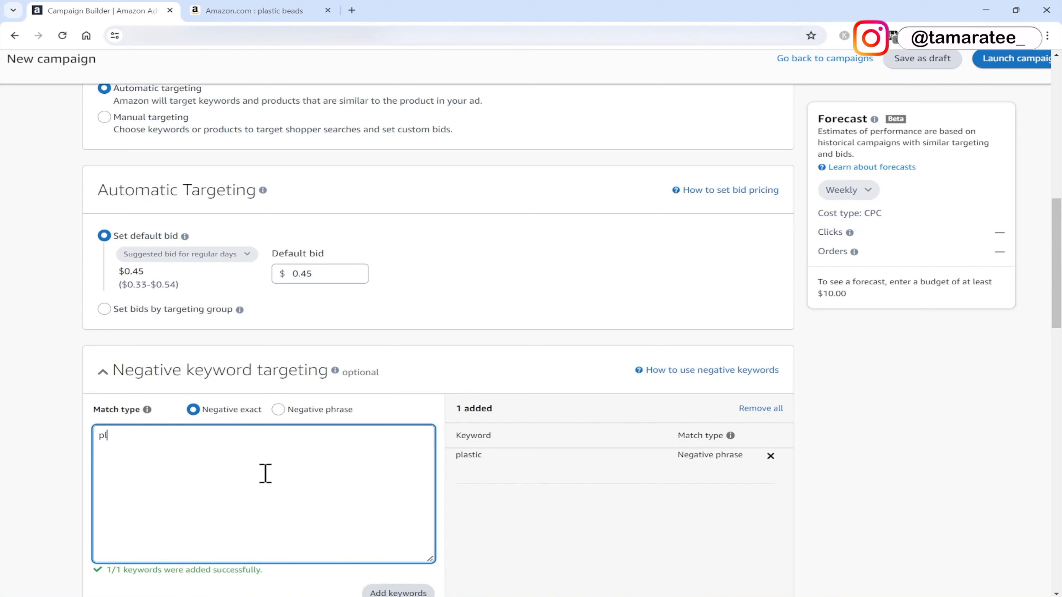
pyautogui.write('astic beads')
pyautogui.click(298, 13)
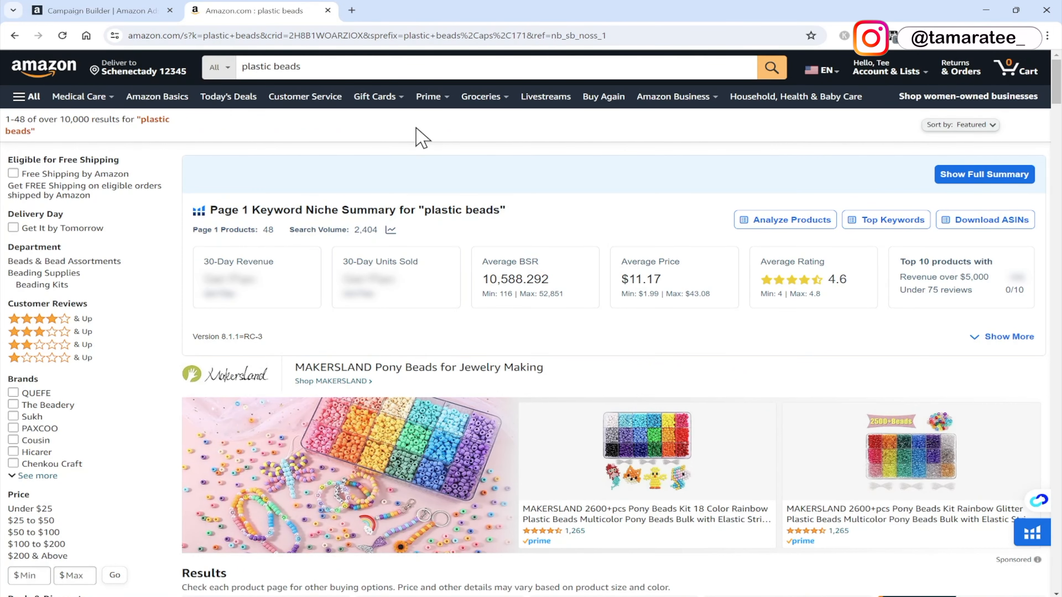
pyautogui.scroll(-6, 417, 135)
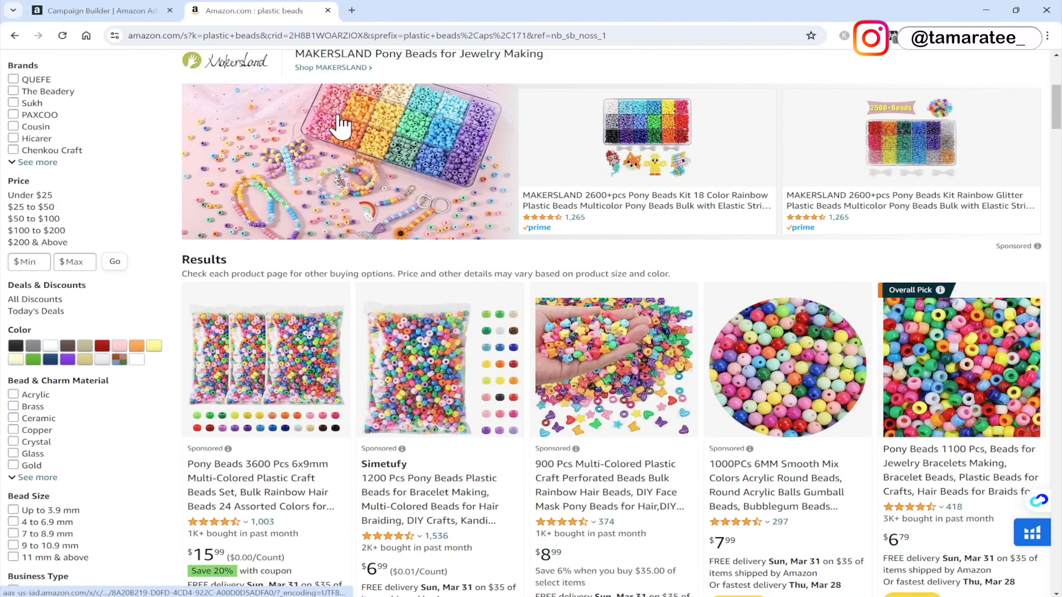
pyautogui.click(97, 10)
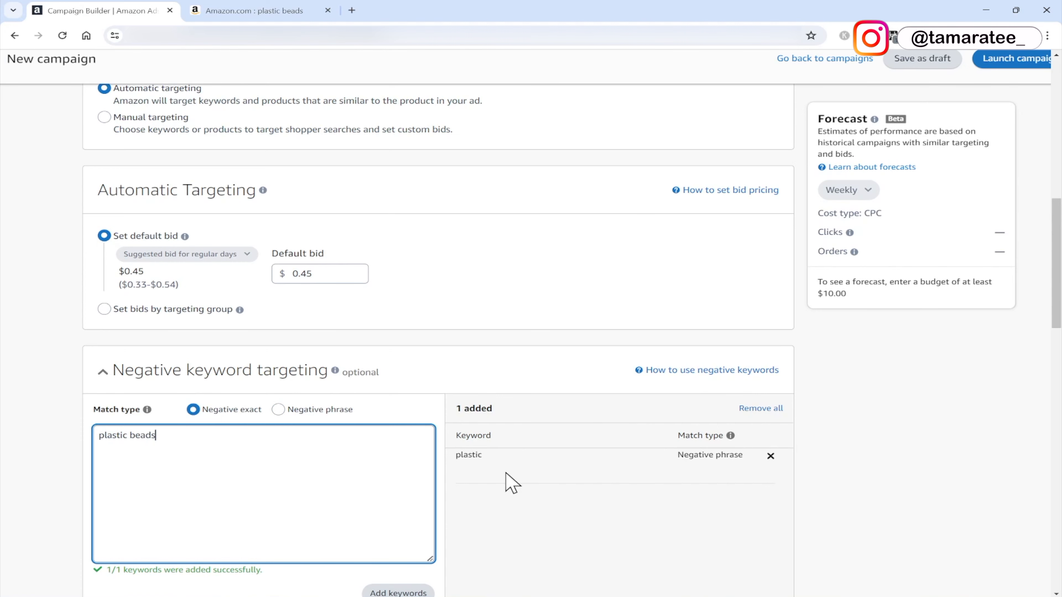
pyautogui.scroll(-1, 508, 481)
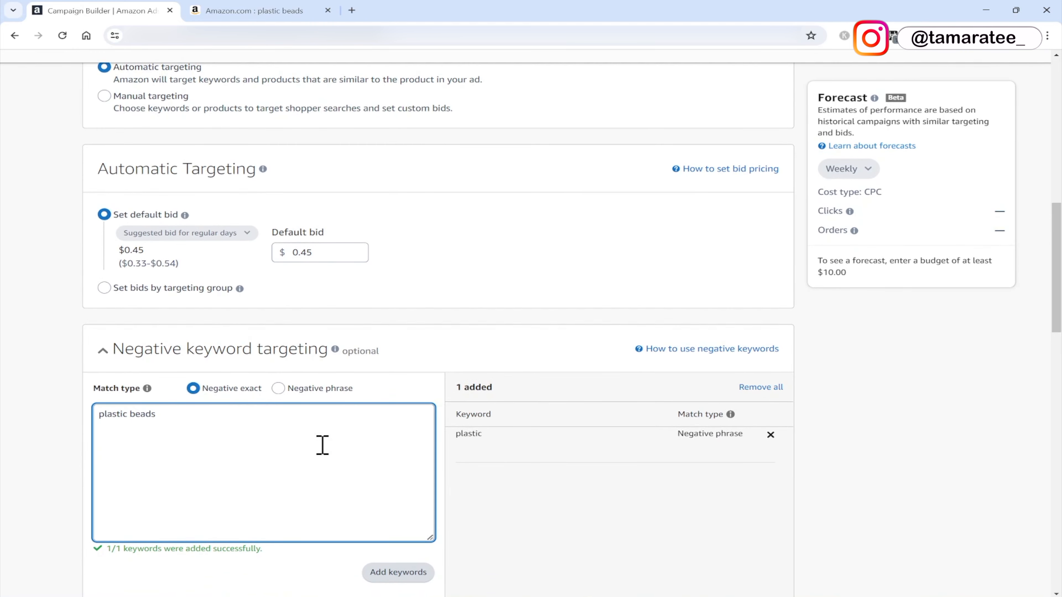
pyautogui.click(398, 571)
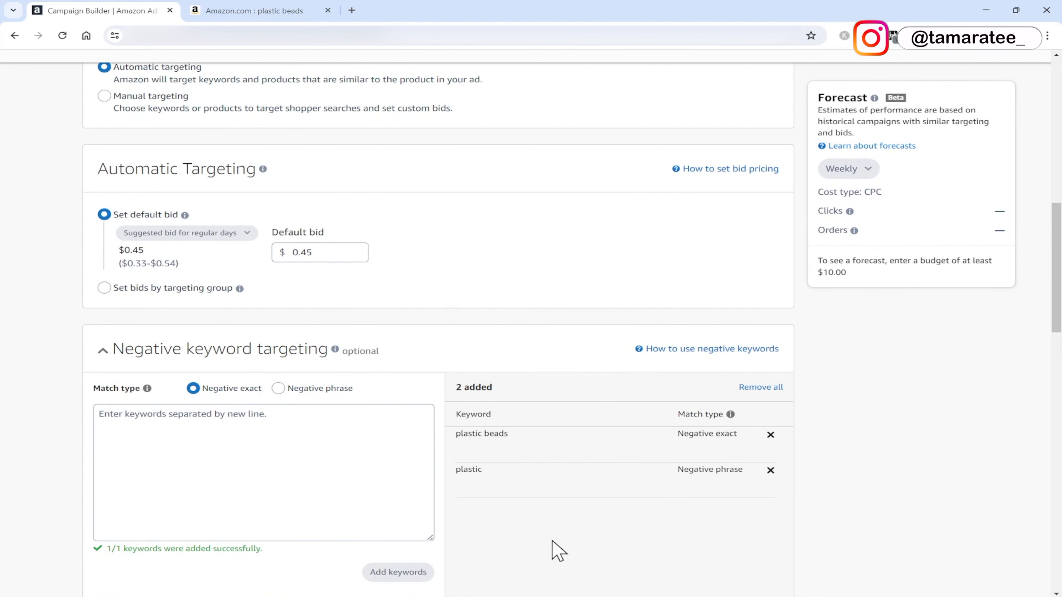
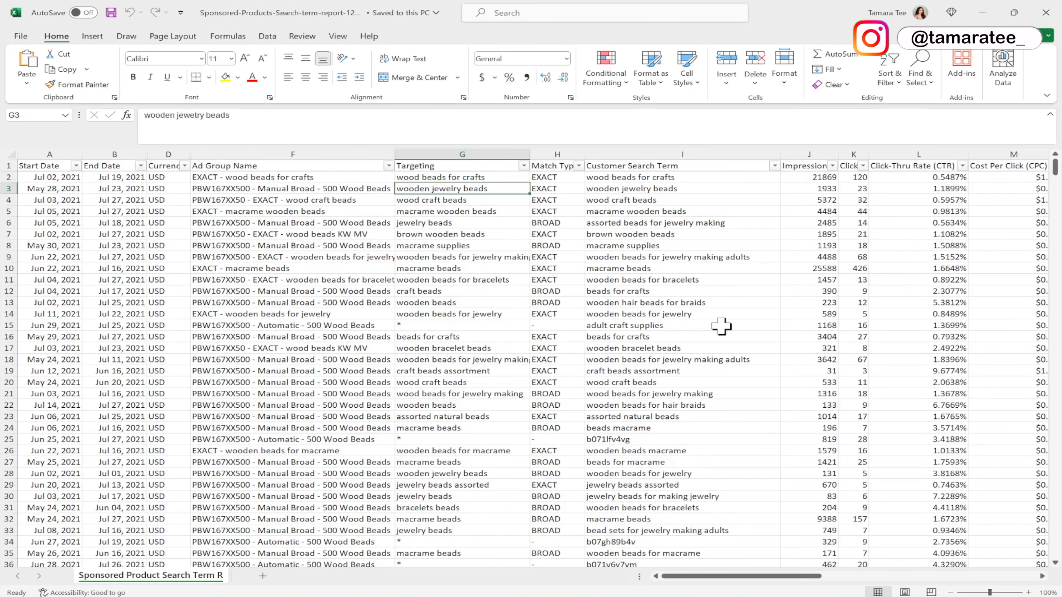
pyautogui.moveTo(1058, 169); pyautogui.dragTo(1057, 183)
pyautogui.scroll(3, 817, 290)
pyautogui.scroll(6, 816, 290)
pyautogui.click(984, 11)
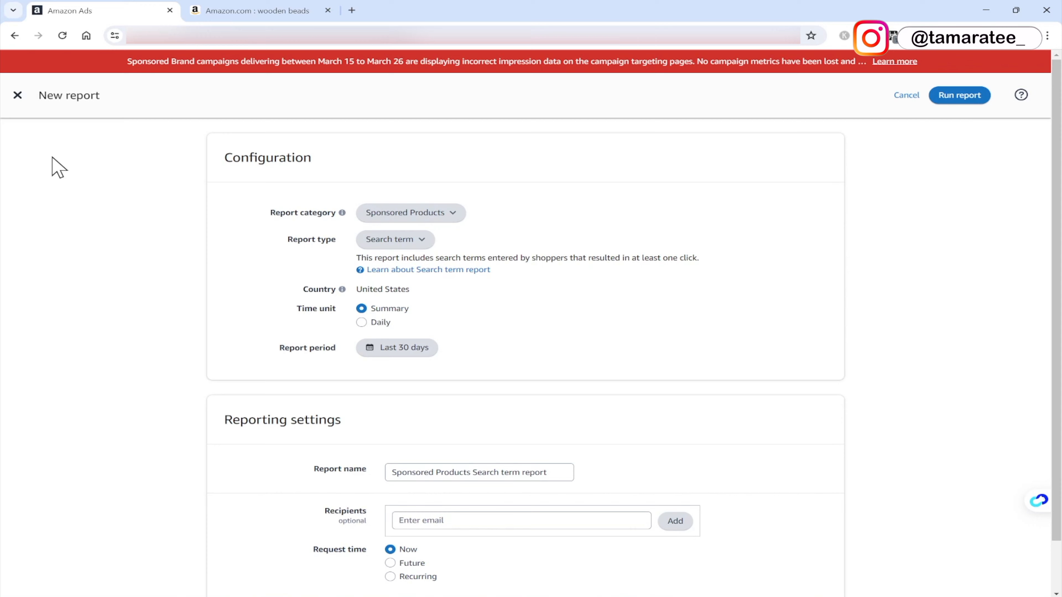
# Close the new report and start a new Sponsored Products campaign from the campaign manager.
pyautogui.click(18, 96)
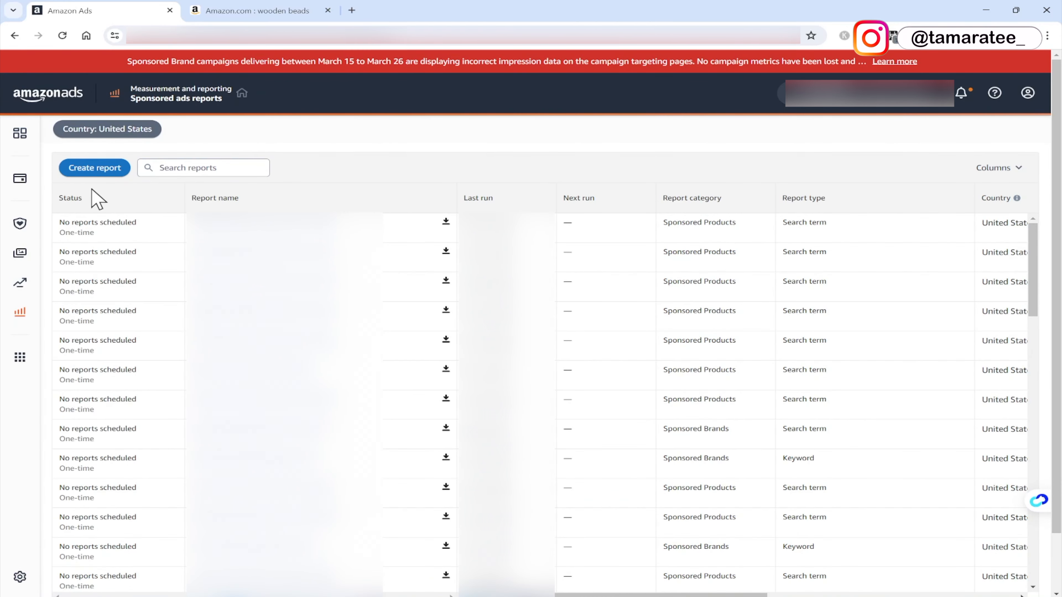
pyautogui.click(19, 190)
pyautogui.click(145, 176)
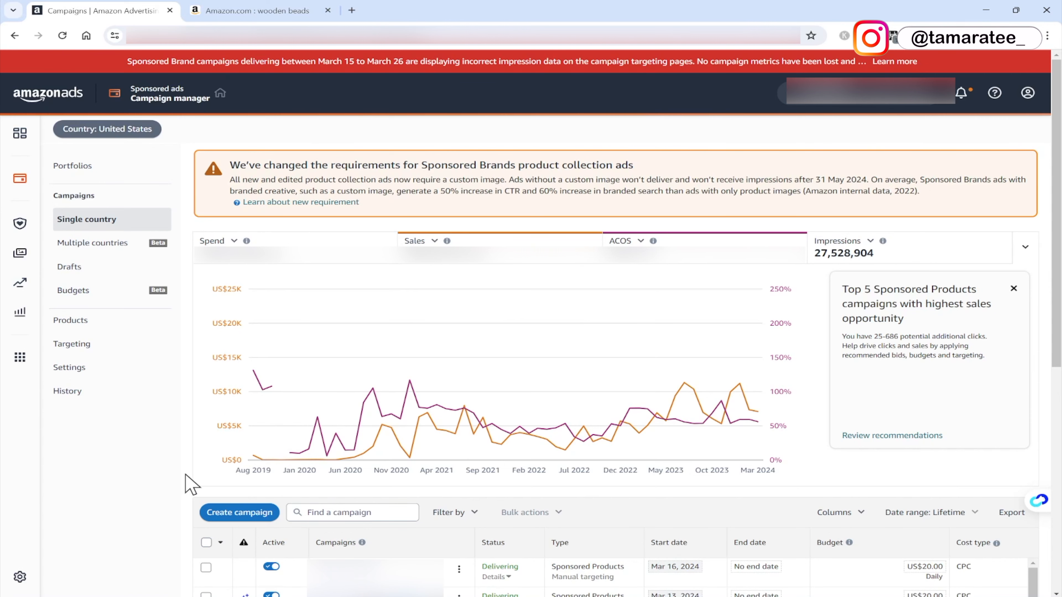
pyautogui.click(245, 518)
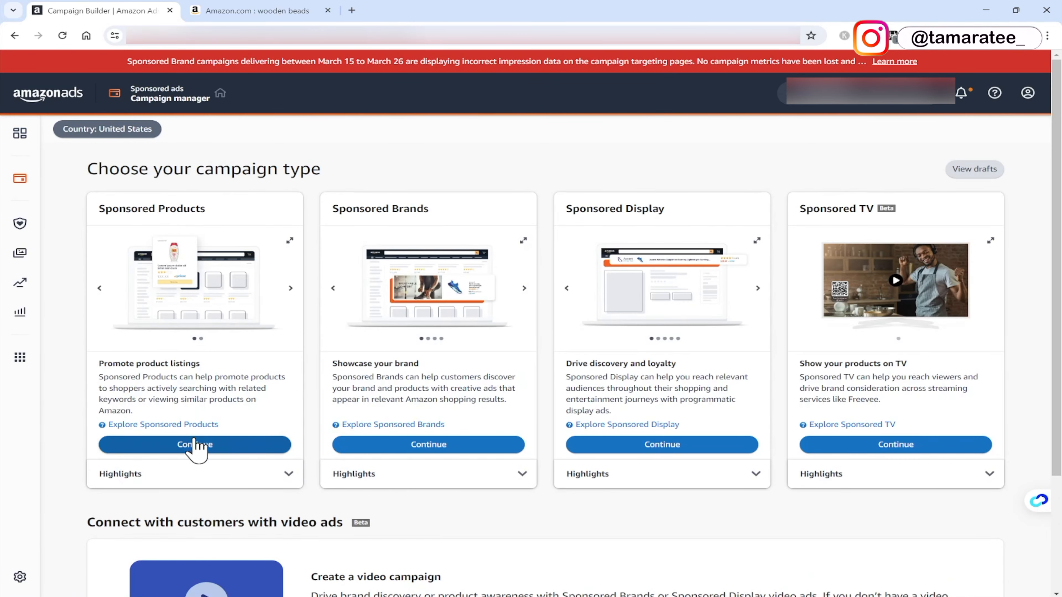
pyautogui.click(189, 444)
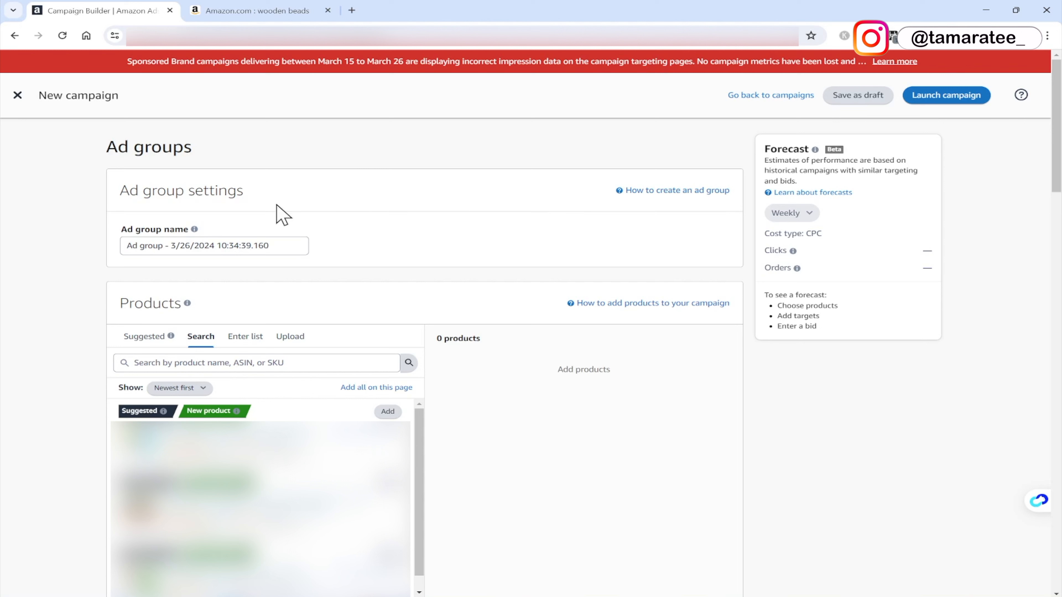
# Name the ad group "Beads Manual 1".
pyautogui.moveTo(286, 245); pyautogui.dragTo(111, 255)
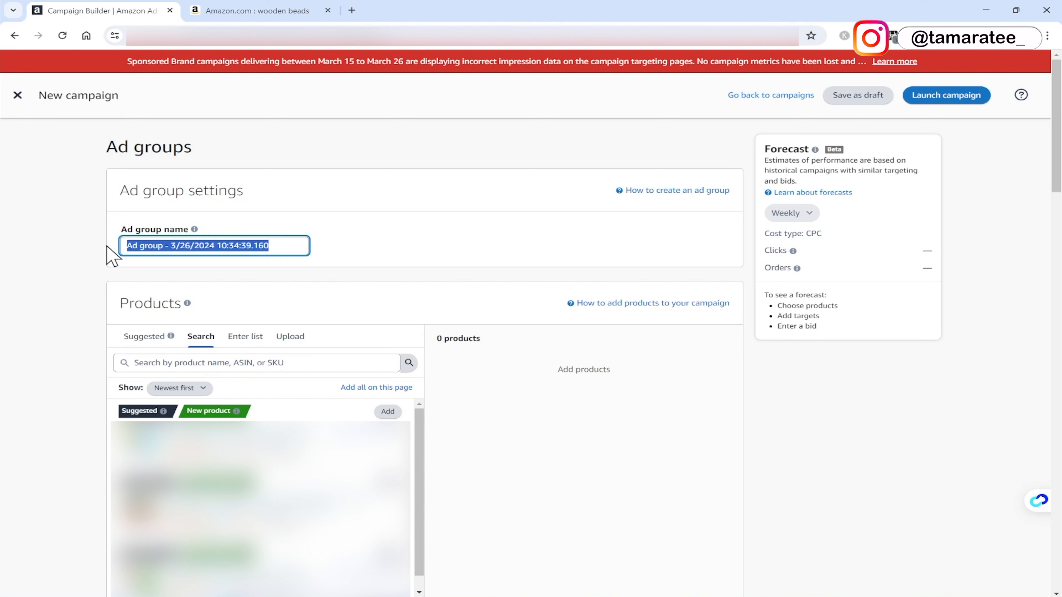
pyautogui.write('Beads ')
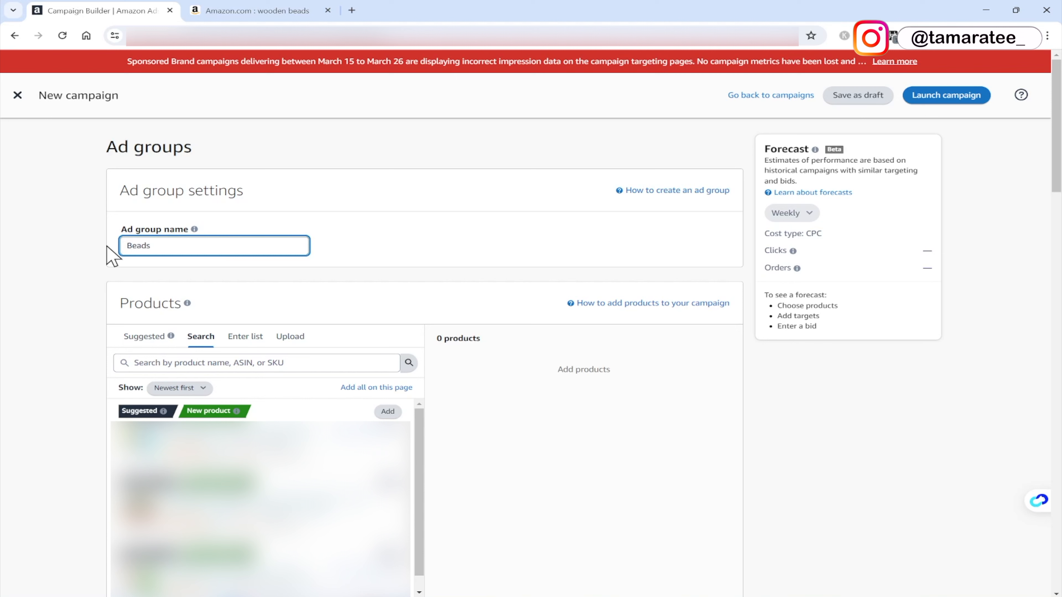
pyautogui.write('Manual 1')
pyautogui.click(431, 225)
# Add the suggested product to the ad group and switch the campaign to manual targeting.
pyautogui.scroll(-1, 431, 224)
pyautogui.click(385, 347)
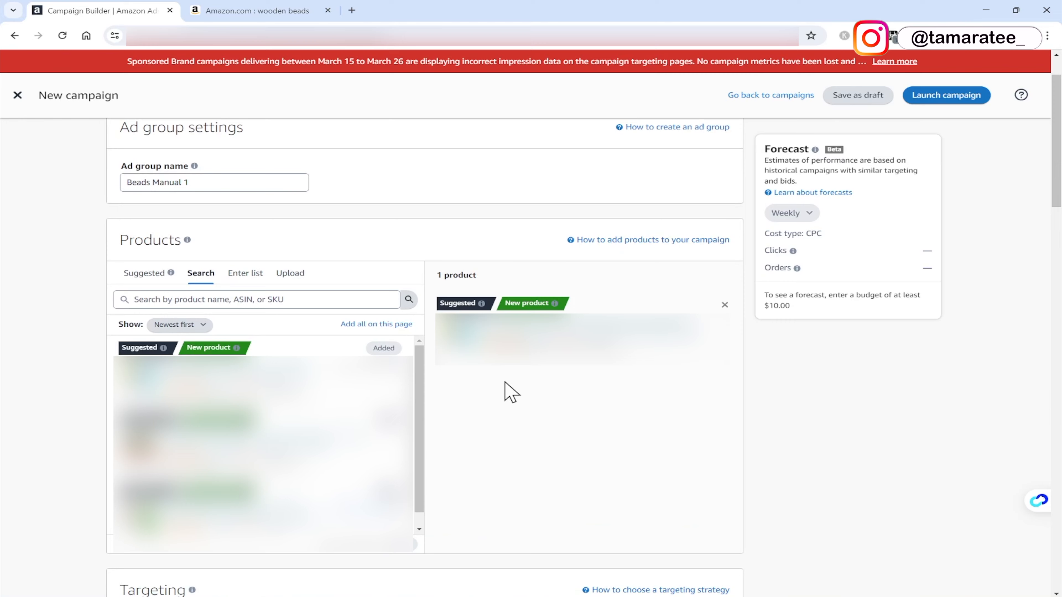
pyautogui.scroll(-8, 509, 394)
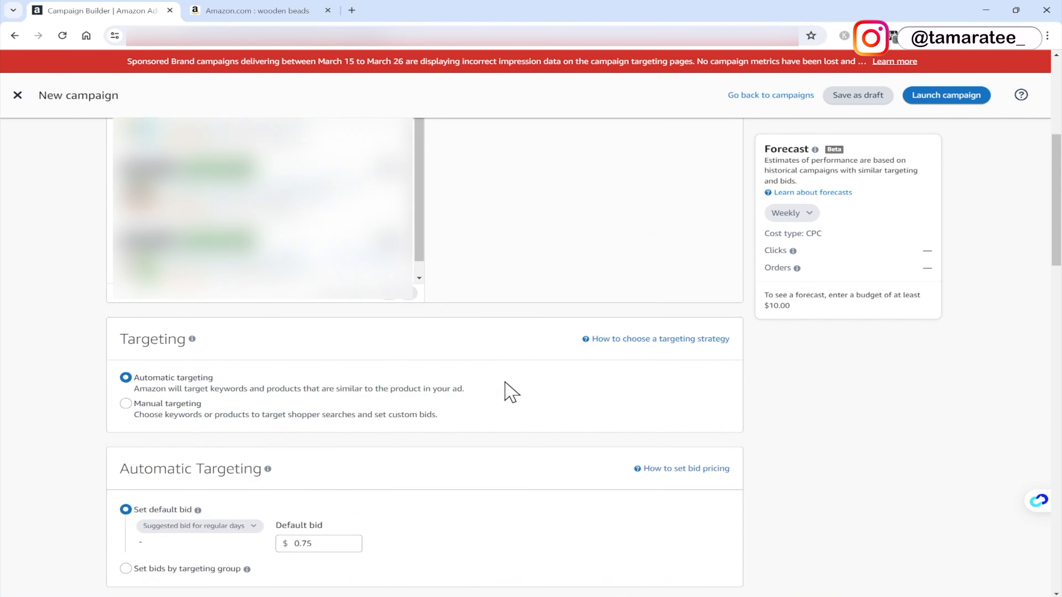
pyautogui.scroll(-4, 302, 375)
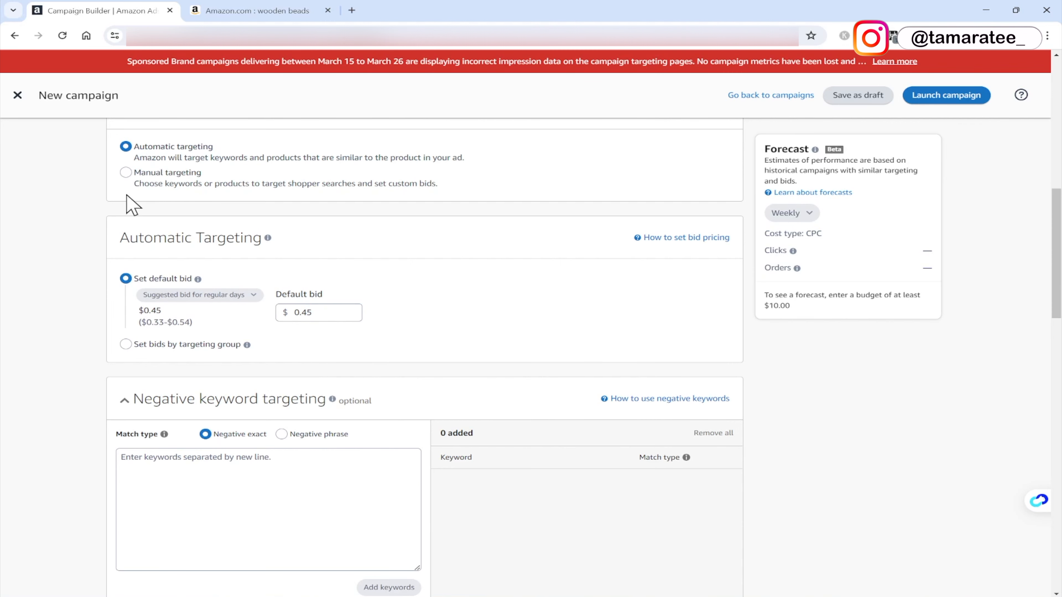
pyautogui.click(125, 172)
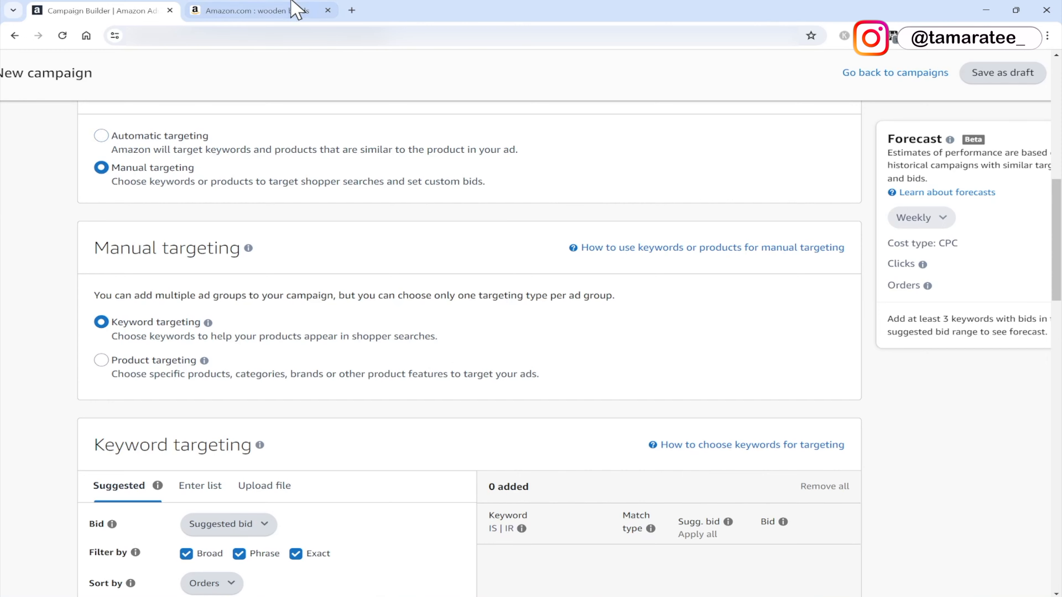
# Browse the Amazon search results for wooden beads.
pyautogui.click(295, 9)
pyautogui.scroll(10, 360, 222)
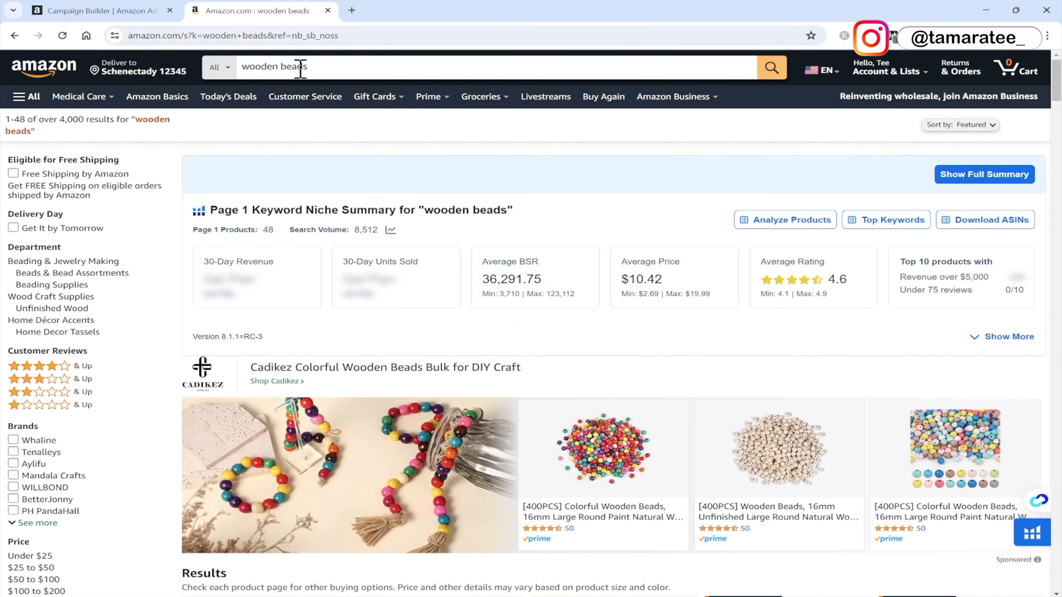
pyautogui.scroll(-3, 370, 337)
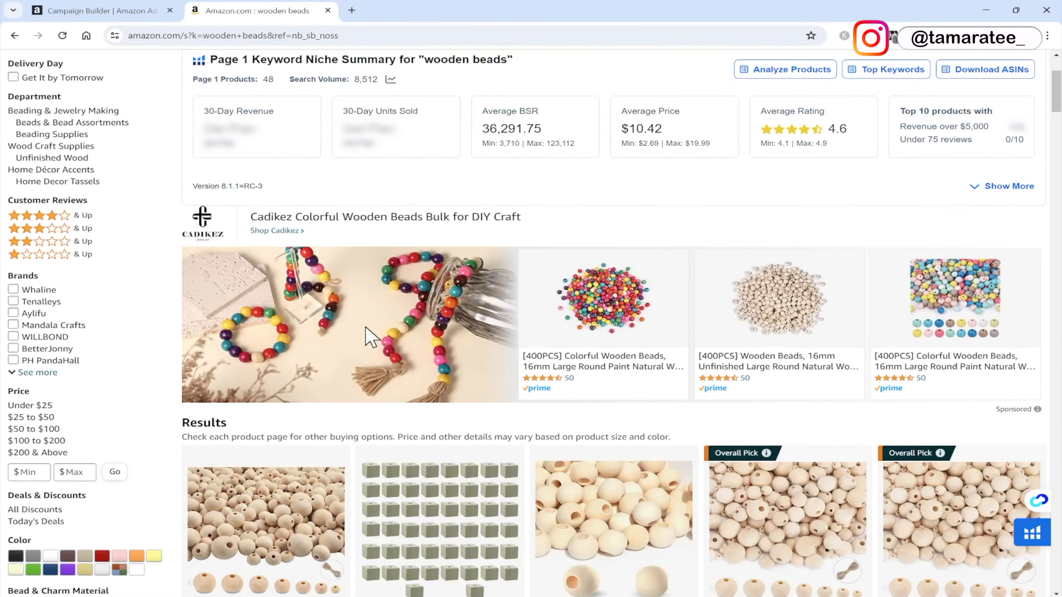
pyautogui.scroll(-7, 367, 338)
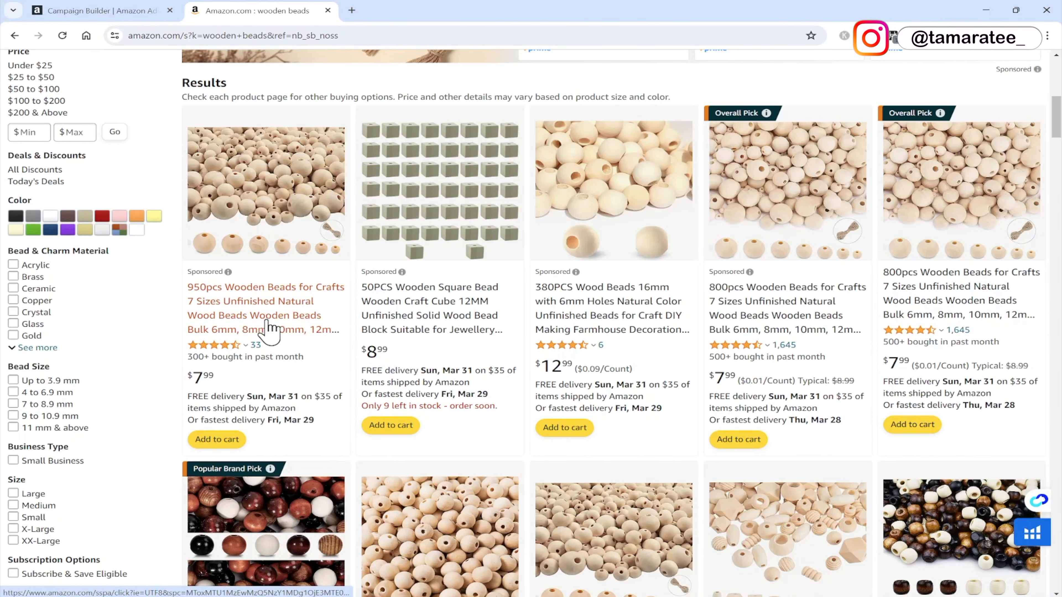
pyautogui.scroll(5, 278, 318)
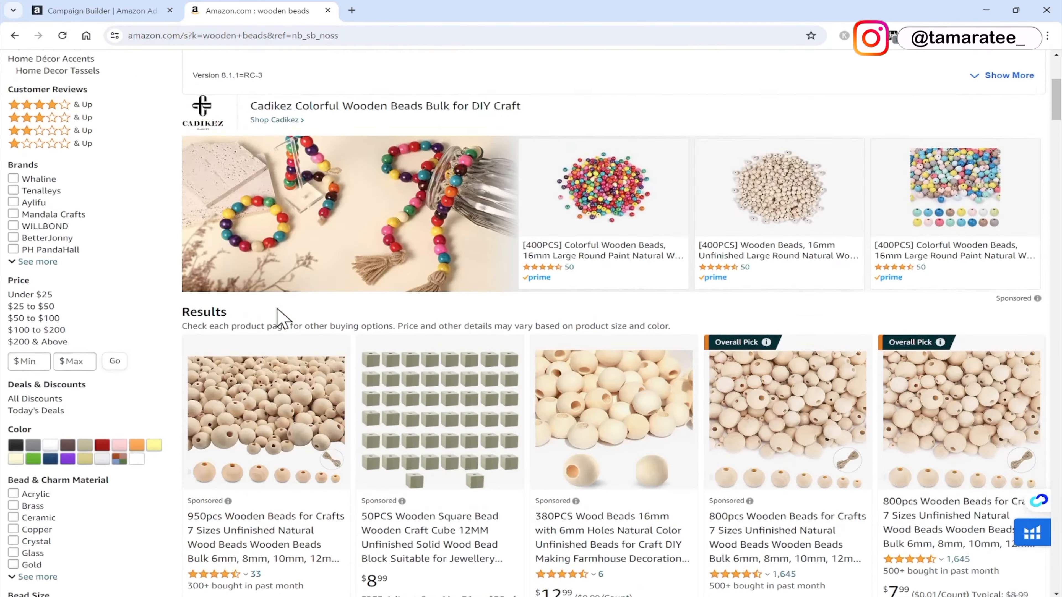
pyautogui.scroll(6, 278, 318)
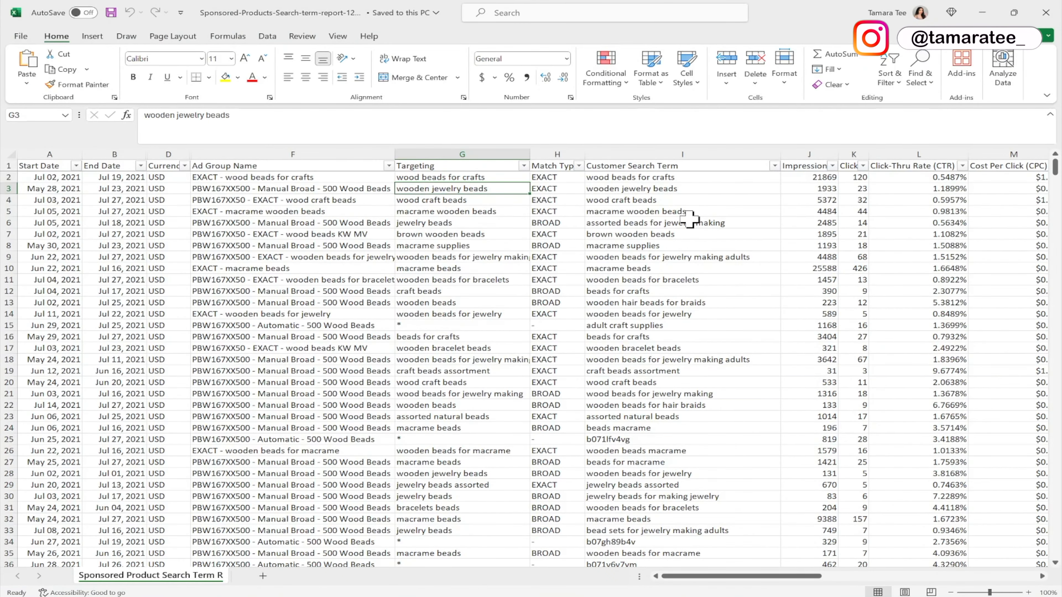
# Compare the report's Customer Search Term column with the campaign's manual targeting options.
pyautogui.click(698, 146)
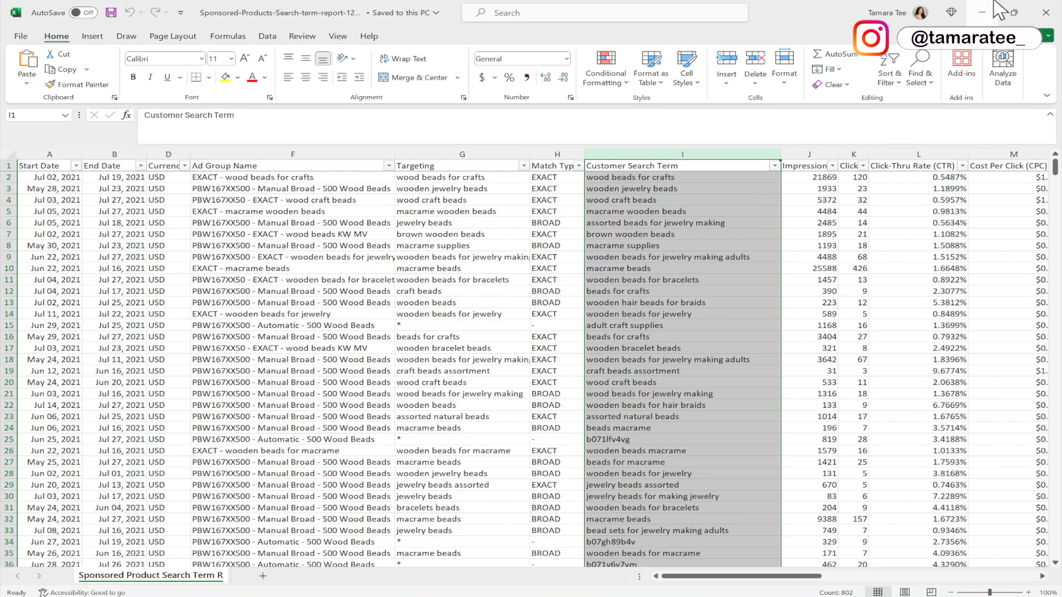
pyautogui.click(982, 12)
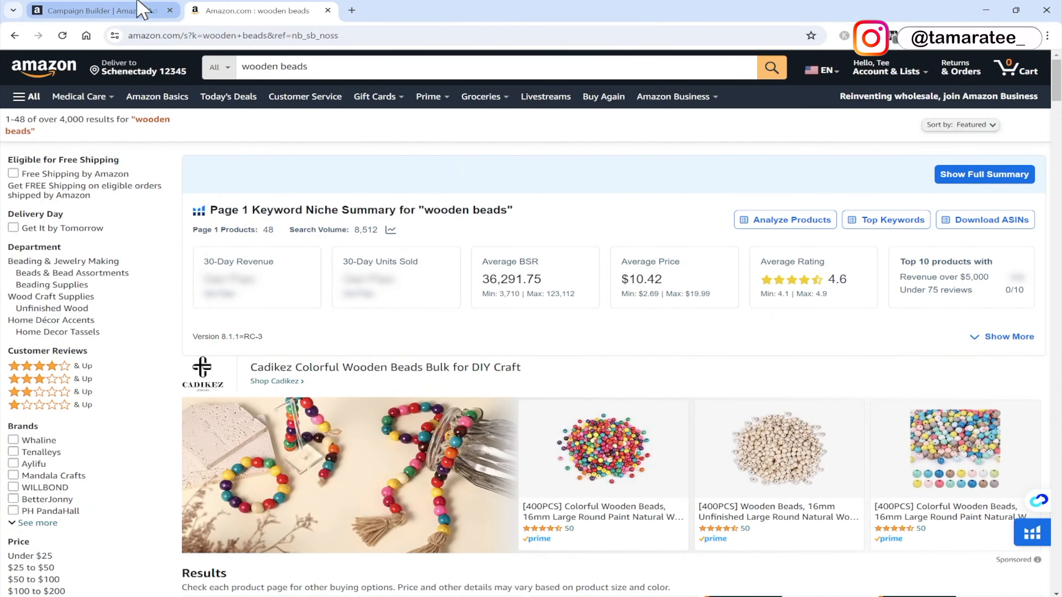
pyautogui.click(138, 11)
pyautogui.moveTo(170, 172); pyautogui.dragTo(146, 178)
pyautogui.click(193, 193)
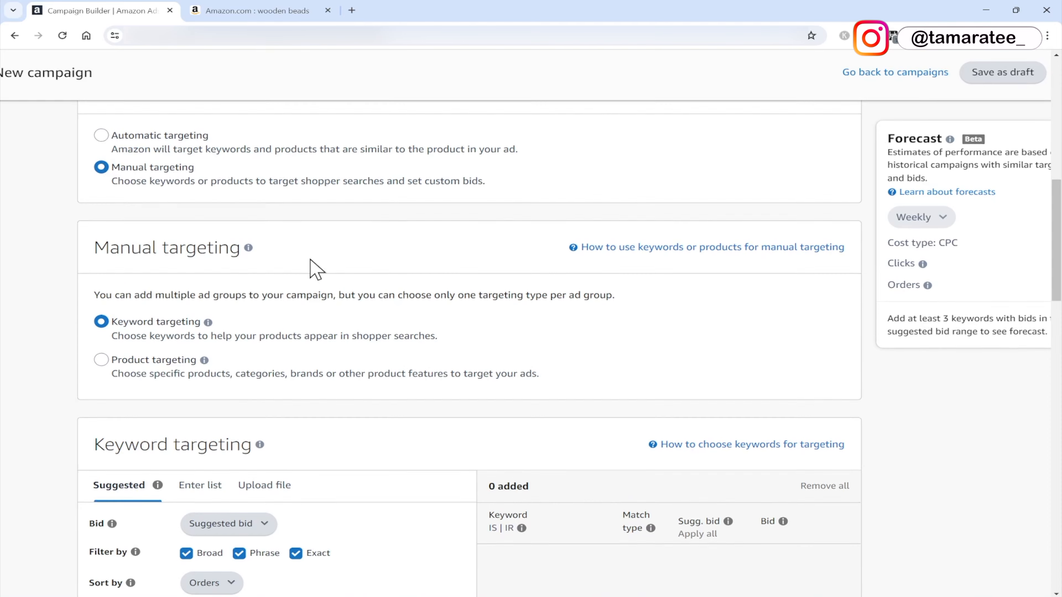
pyautogui.scroll(-1, 310, 260)
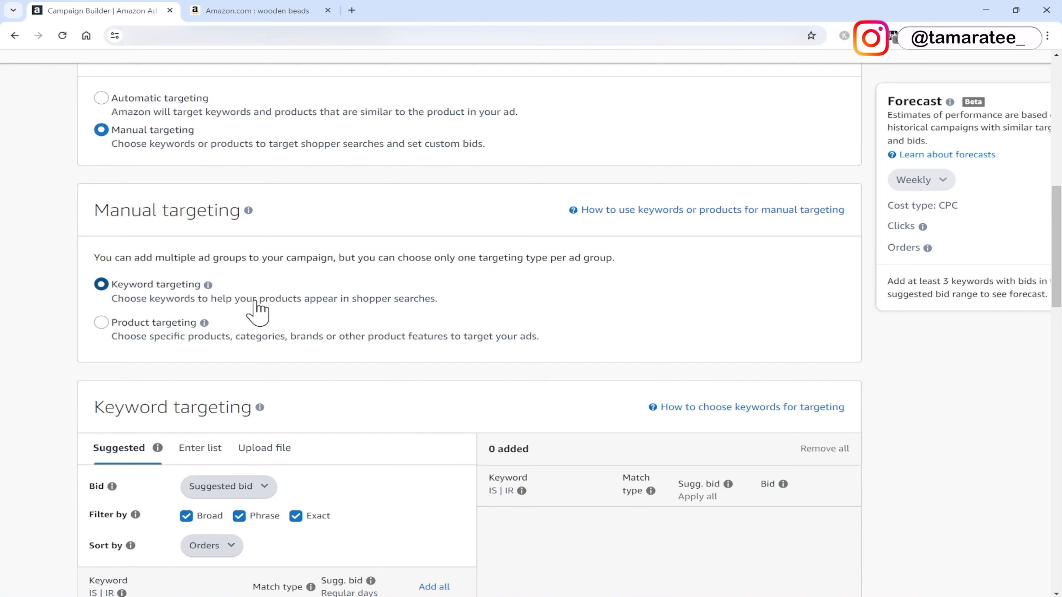
pyautogui.click(287, 10)
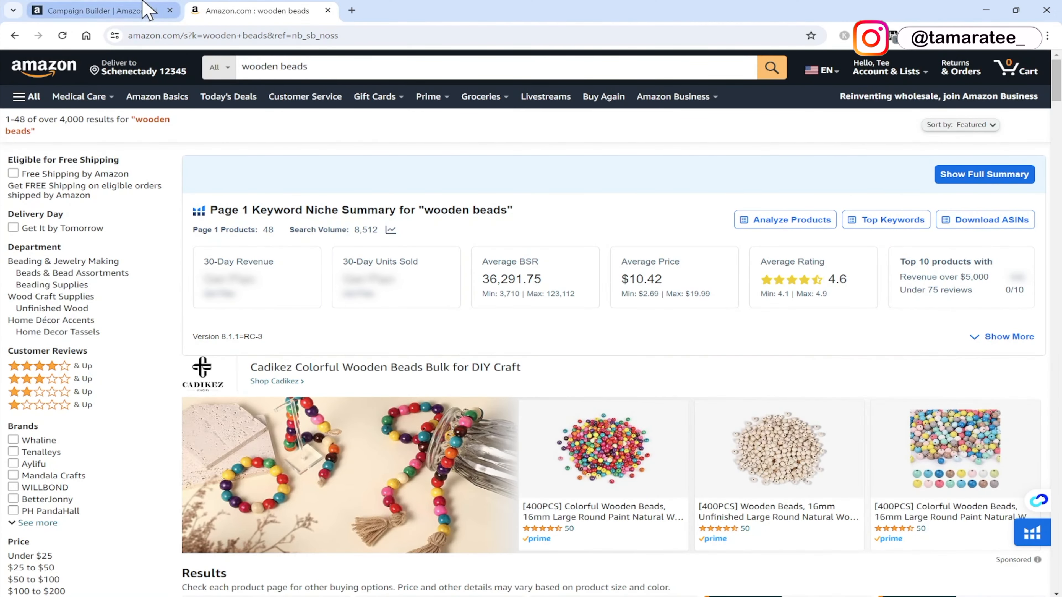
pyautogui.click(103, 10)
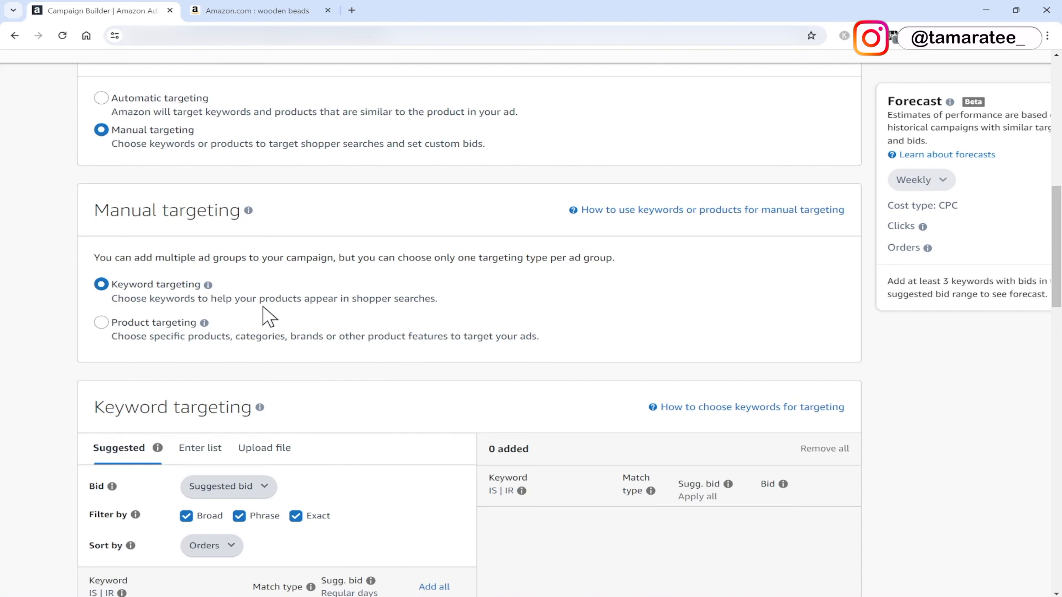
pyautogui.click(101, 323)
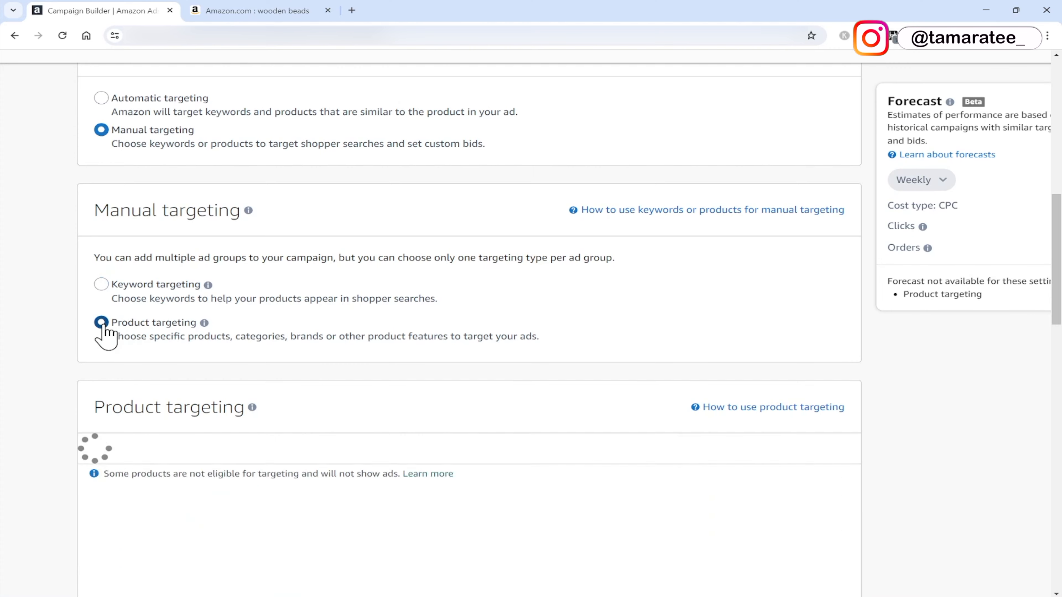
pyautogui.click(290, 10)
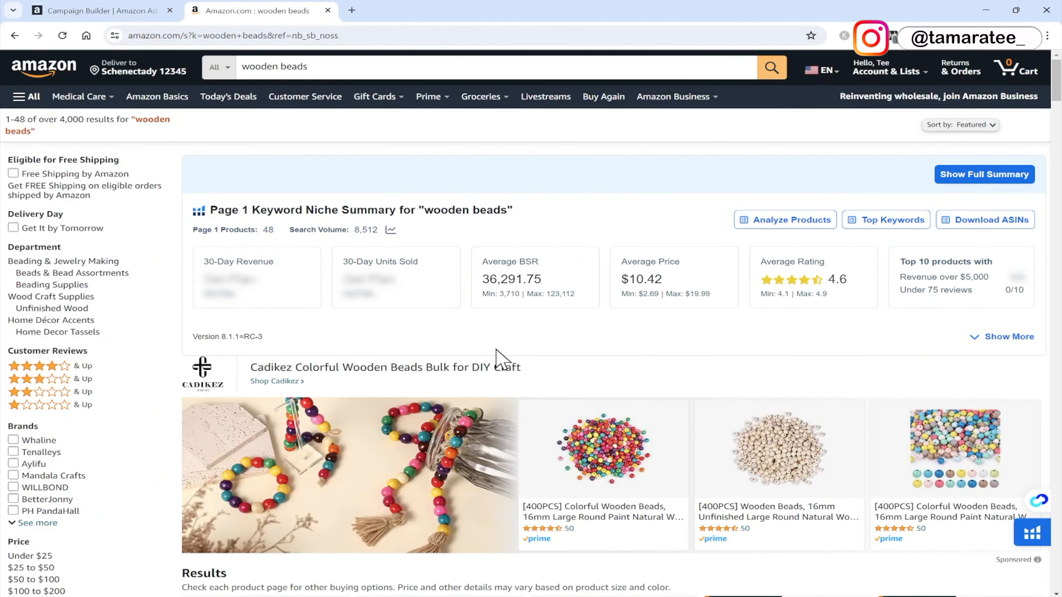
pyautogui.scroll(-10, 498, 355)
pyautogui.scroll(2, 500, 358)
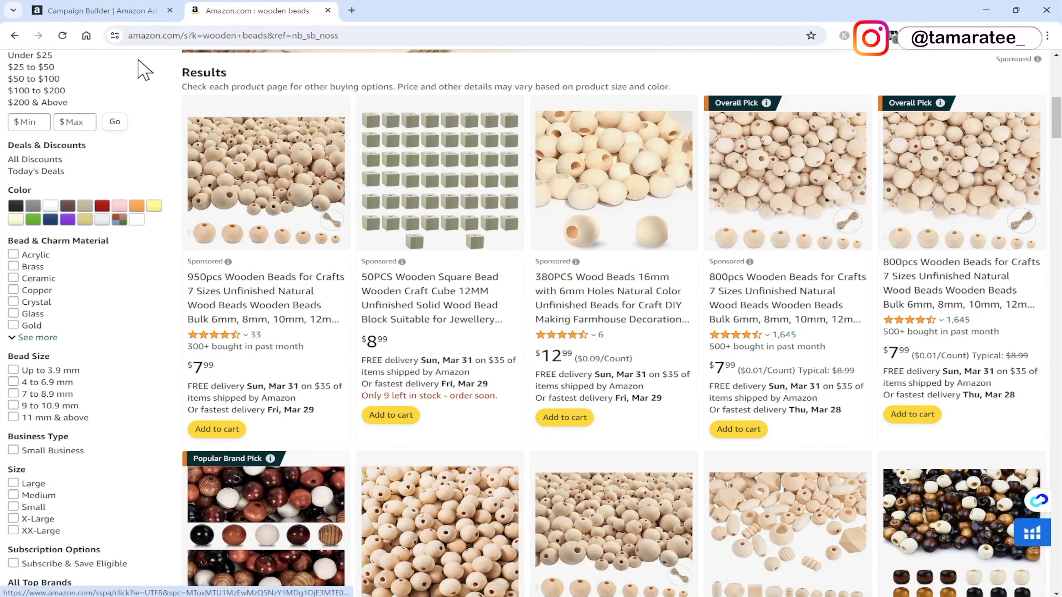
pyautogui.click(96, 9)
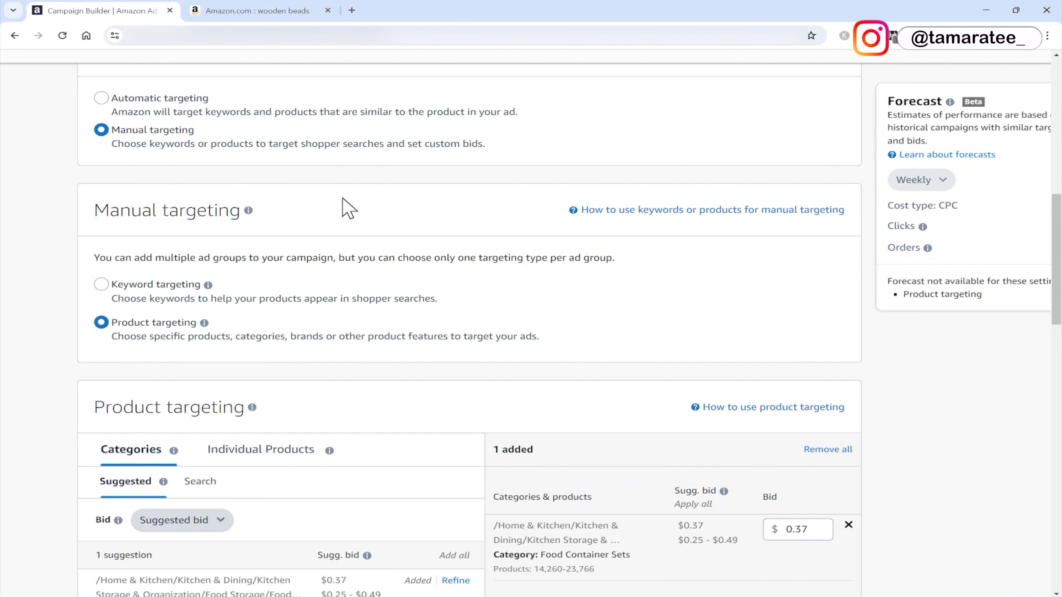
pyautogui.click(100, 285)
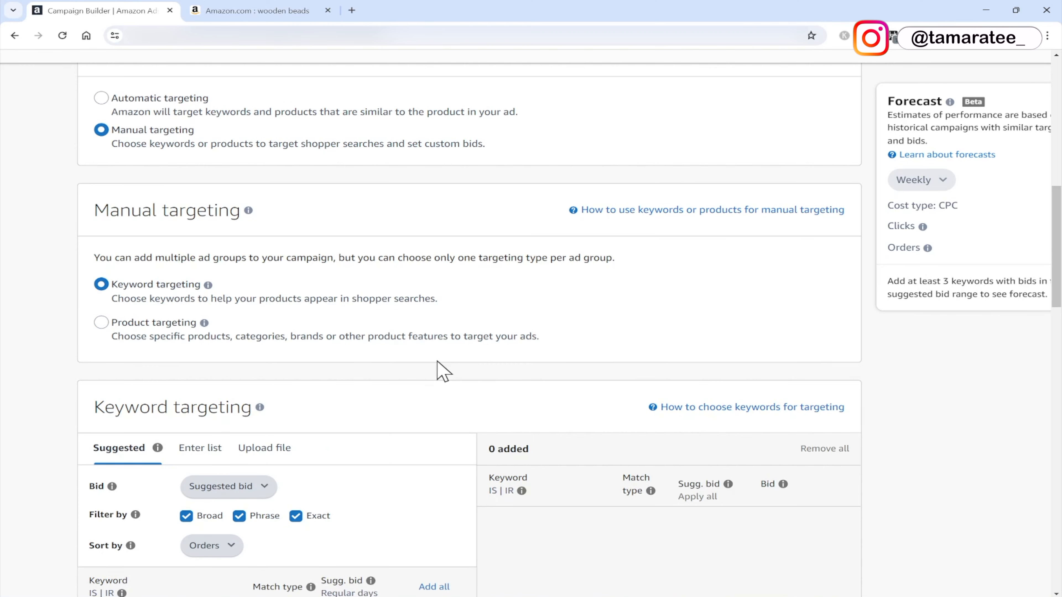
# Open the list-entry option for keyword targeting.
pyautogui.scroll(-1, 444, 371)
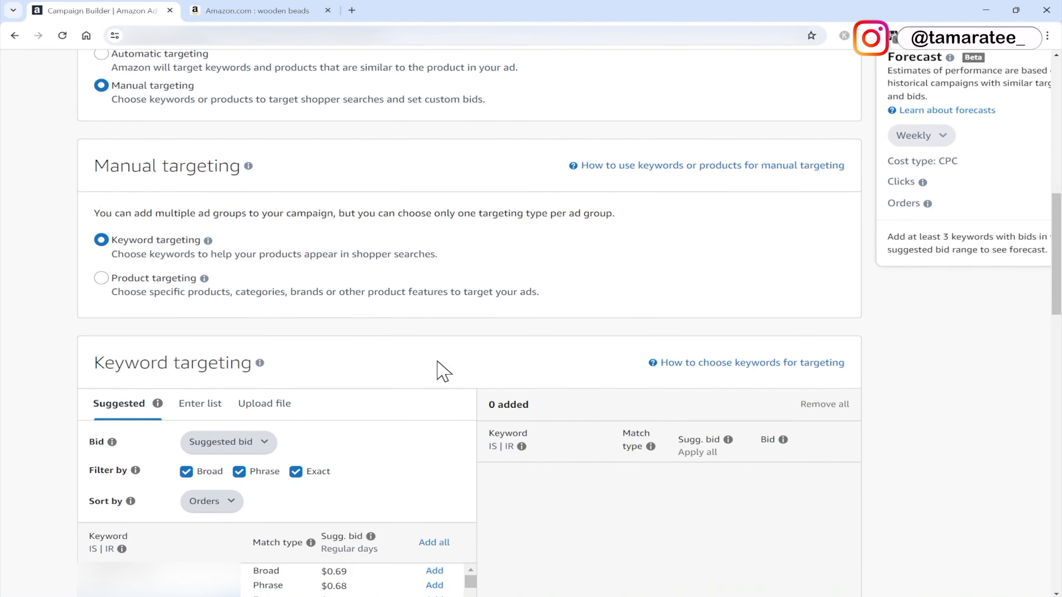
pyautogui.scroll(-5, 443, 371)
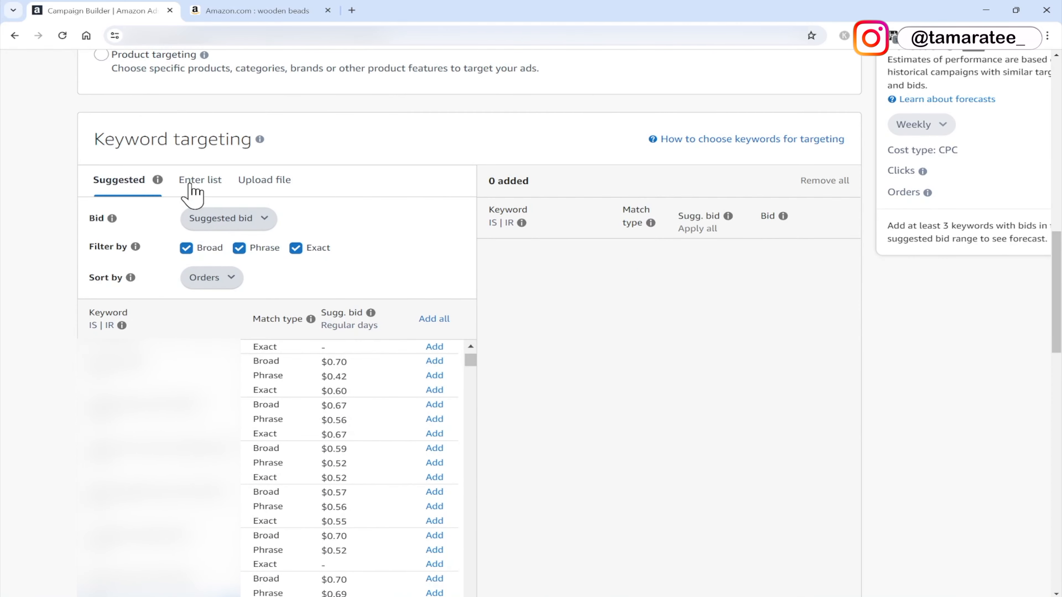
pyautogui.click(191, 193)
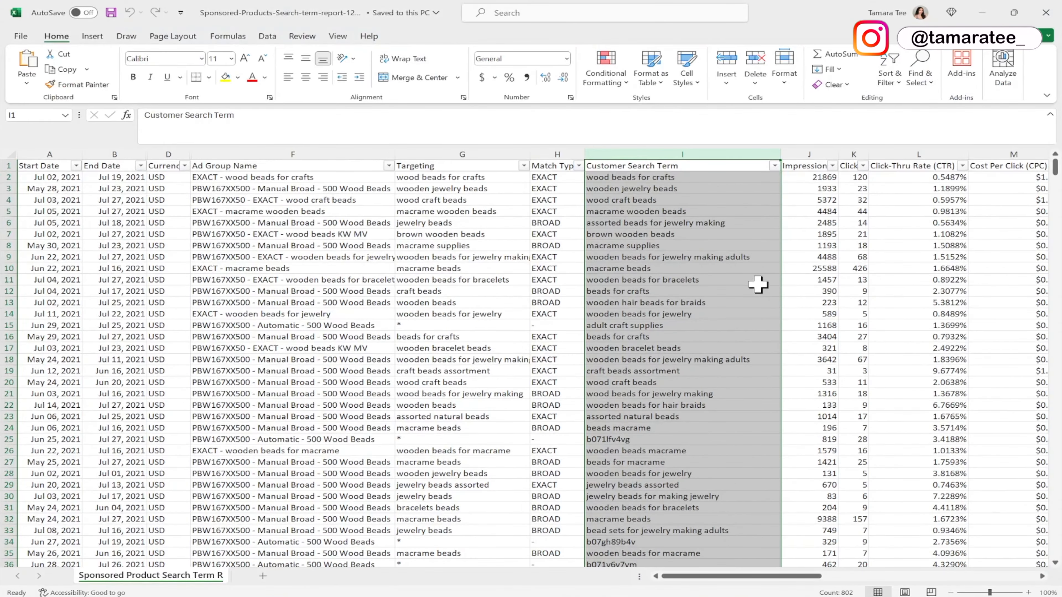
# Highlight the 7 Day Total Orders column header in yellow.
pyautogui.click(726, 189)
pyautogui.click(721, 177)
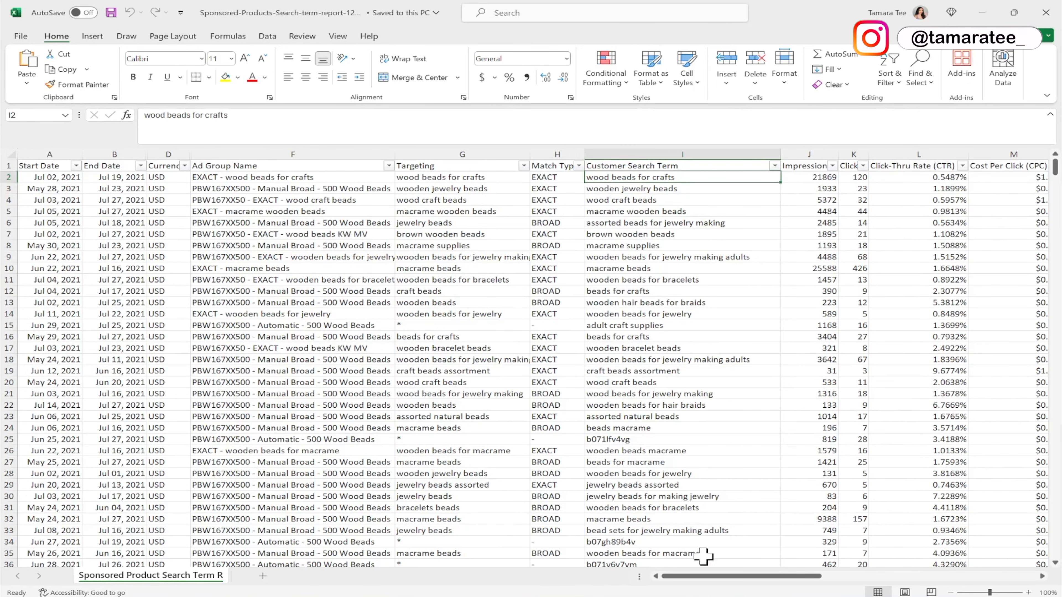
pyautogui.moveTo(699, 579); pyautogui.dragTo(803, 580)
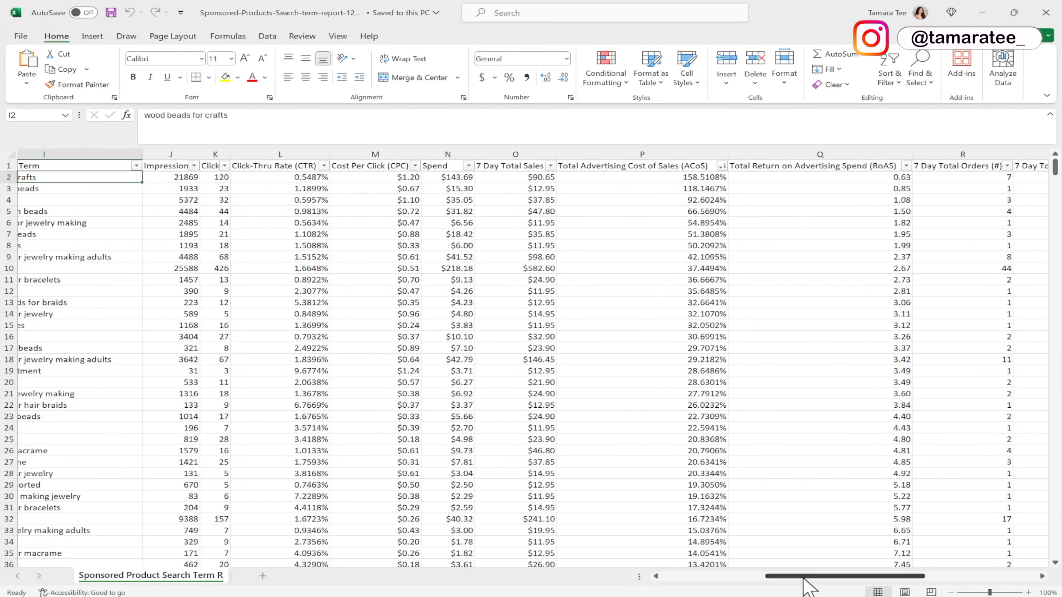
pyautogui.click(941, 170)
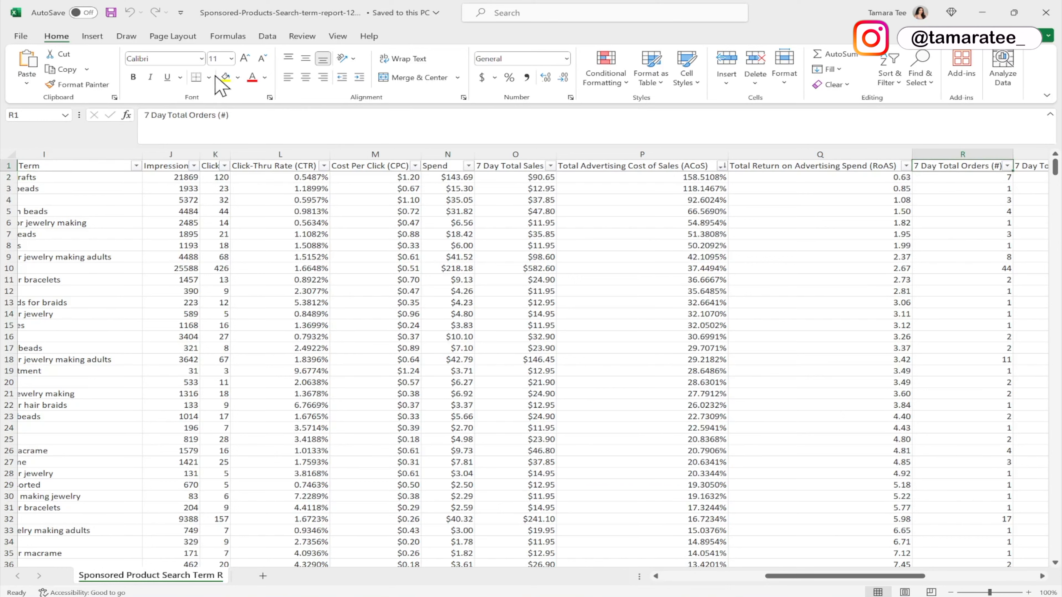
pyautogui.click(225, 77)
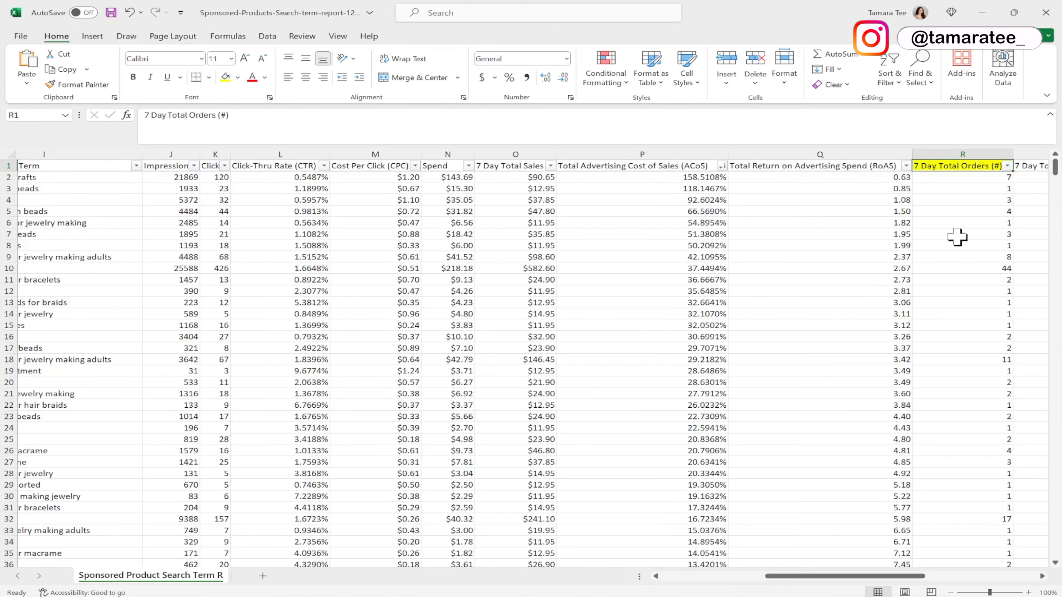
# Sort the report by 7 Day Total Orders from largest to smallest.
pyautogui.click(1008, 166)
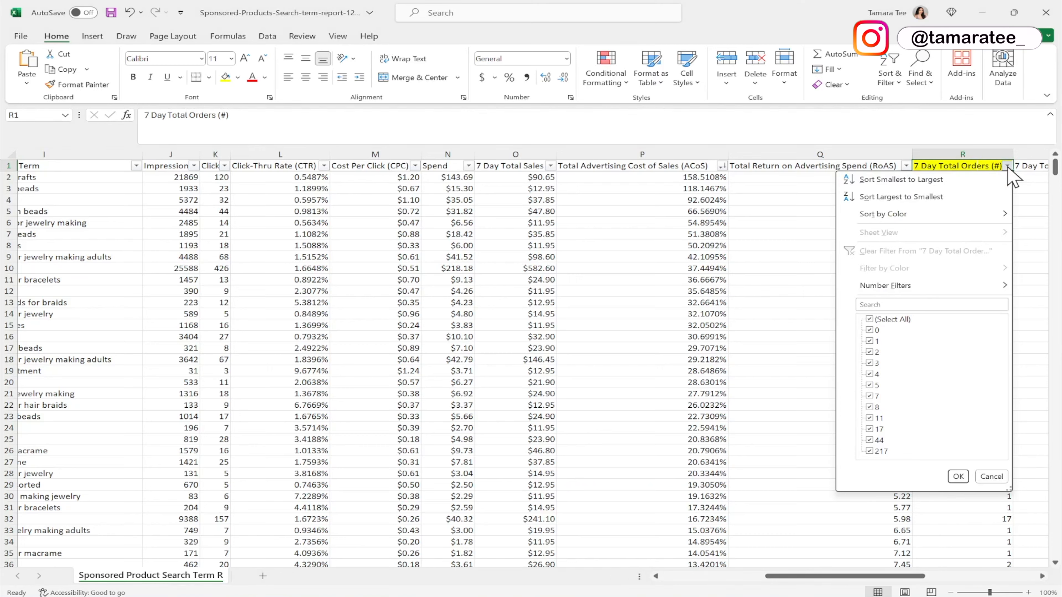
pyautogui.click(929, 196)
pyautogui.click(944, 191)
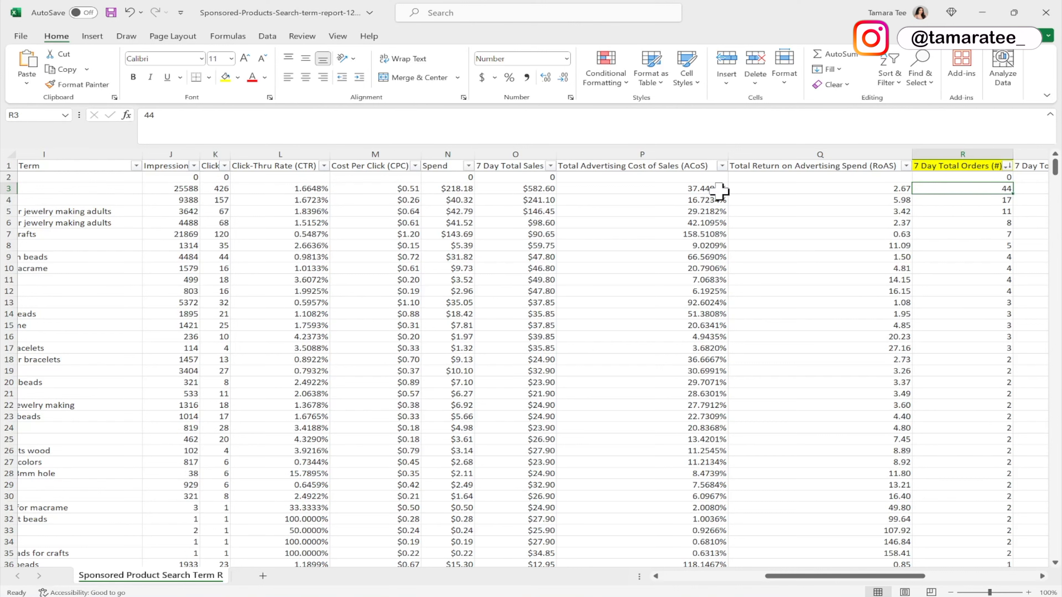
# Examine the sales, ACoS and search terms of the top-ordering rows.
pyautogui.click(519, 189)
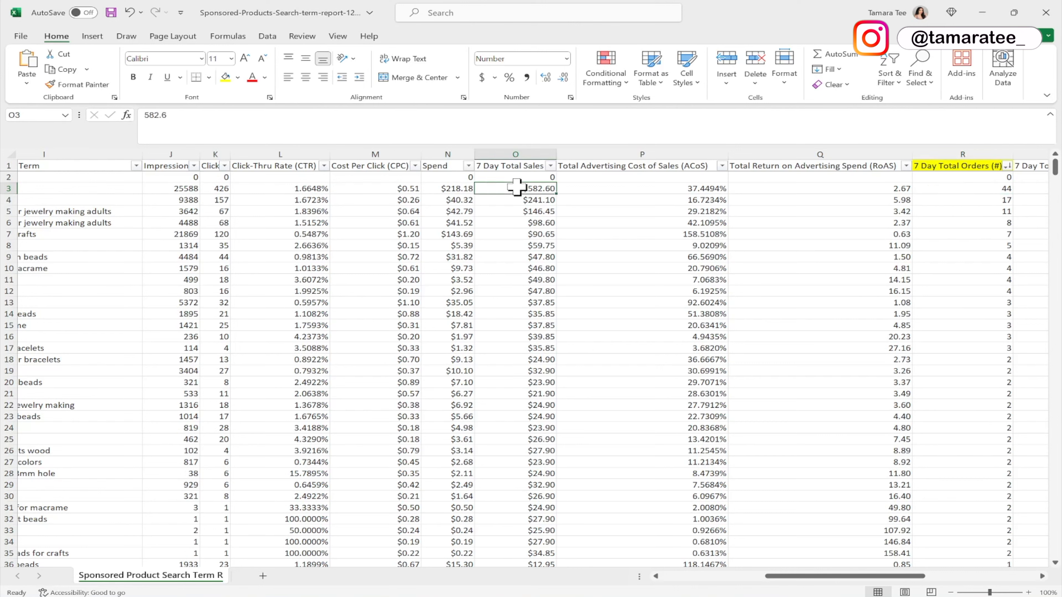
pyautogui.click(953, 191)
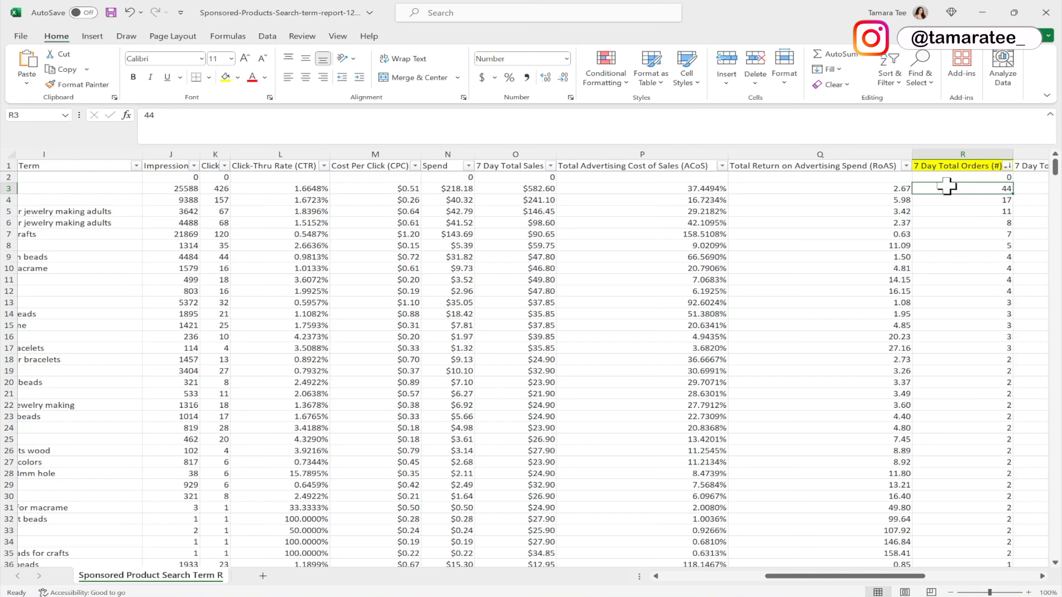
pyautogui.click(673, 191)
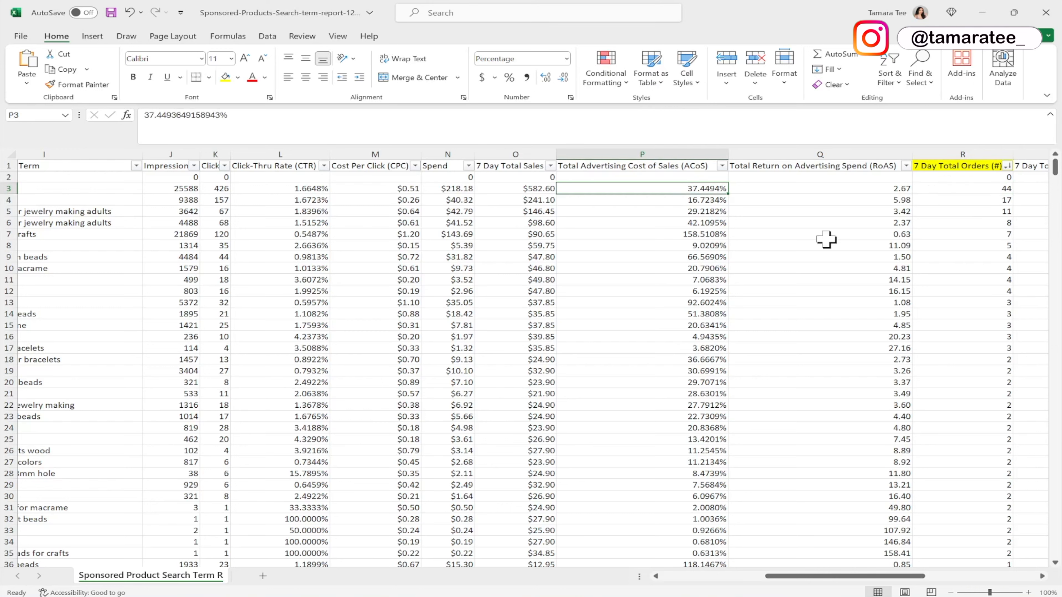
pyautogui.moveTo(789, 578)
pyautogui.mouseDown()
pyautogui.moveTo(764, 580)
pyautogui.moveTo(775, 581)
pyautogui.mouseUp()
pyautogui.moveTo(185, 185); pyautogui.dragTo(181, 235)
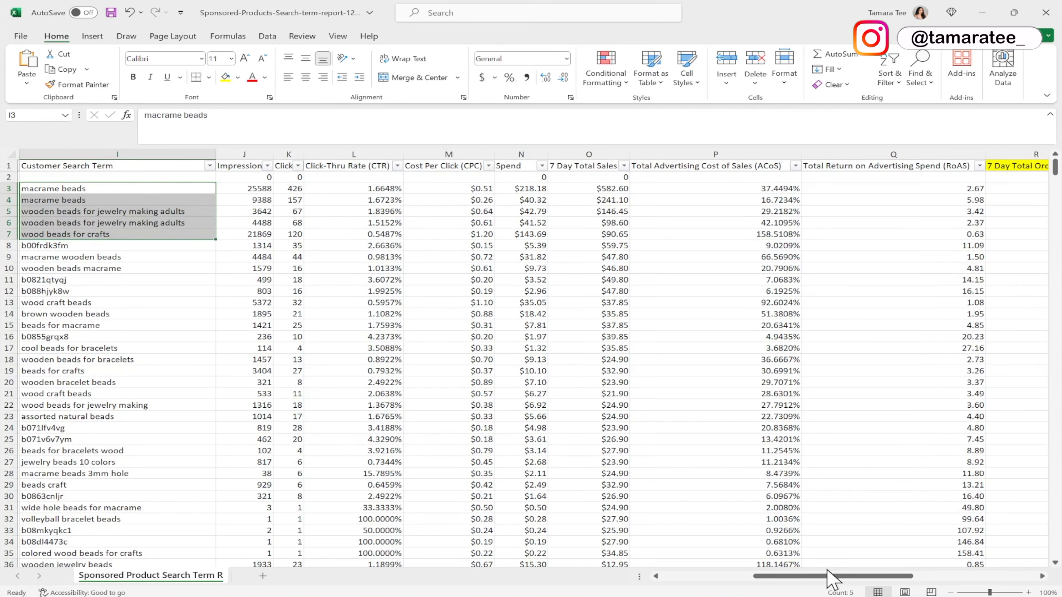
pyautogui.moveTo(827, 576); pyautogui.dragTo(840, 575)
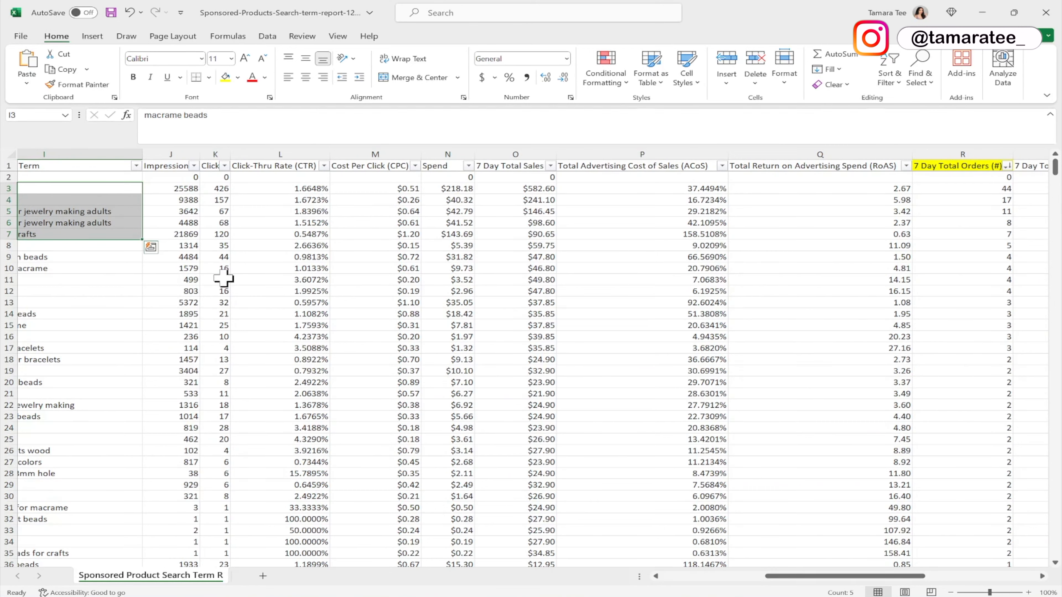
pyautogui.click(130, 200)
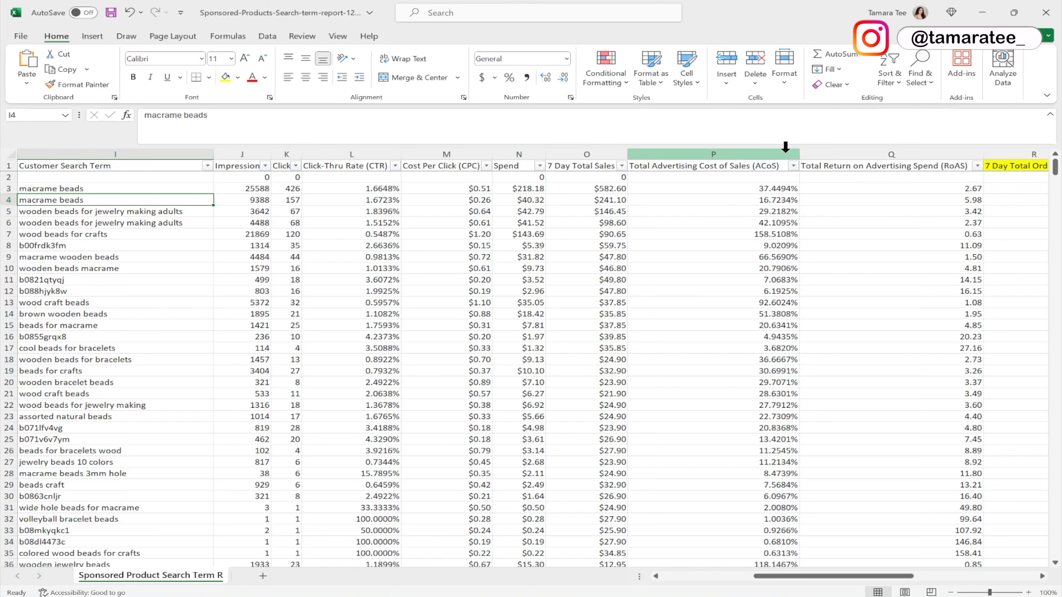
# Narrow the Total Advertising Cost of Sales and Total Return on Advertising Spend columns.
pyautogui.moveTo(799, 152); pyautogui.dragTo(685, 167)
pyautogui.moveTo(869, 154); pyautogui.dragTo(751, 165)
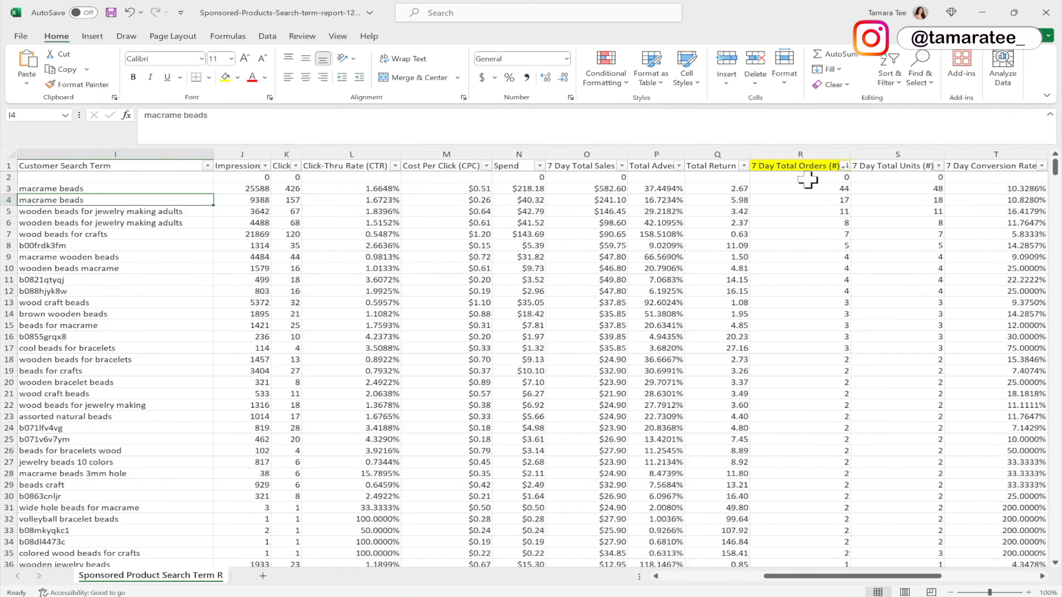
pyautogui.click(799, 177)
pyautogui.click(799, 189)
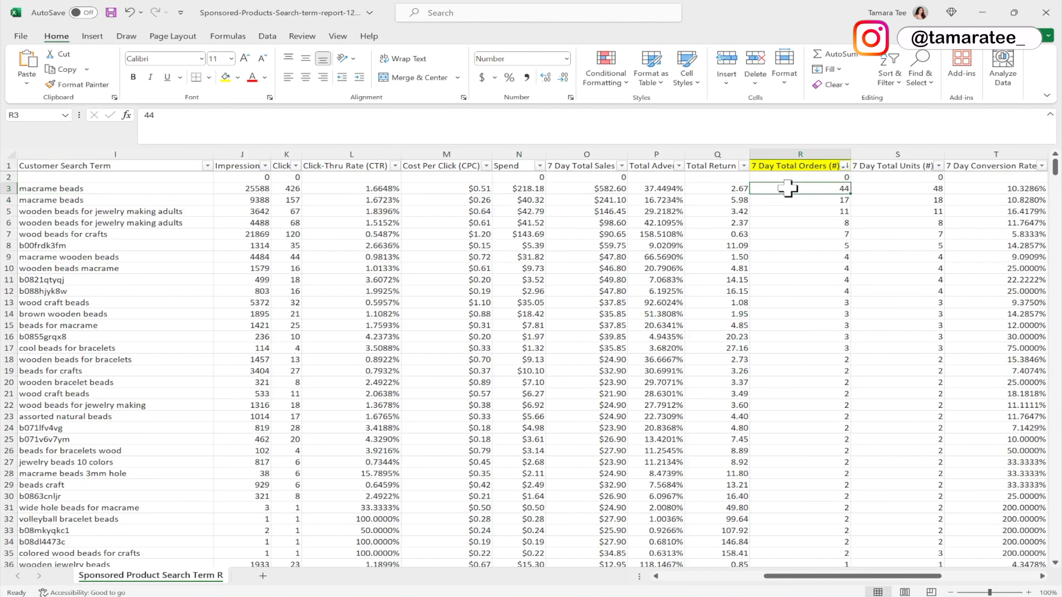
# Review the ordering search terms and compare them with the campaign's keyword entry list.
pyautogui.moveTo(190, 186); pyautogui.dragTo(820, 554)
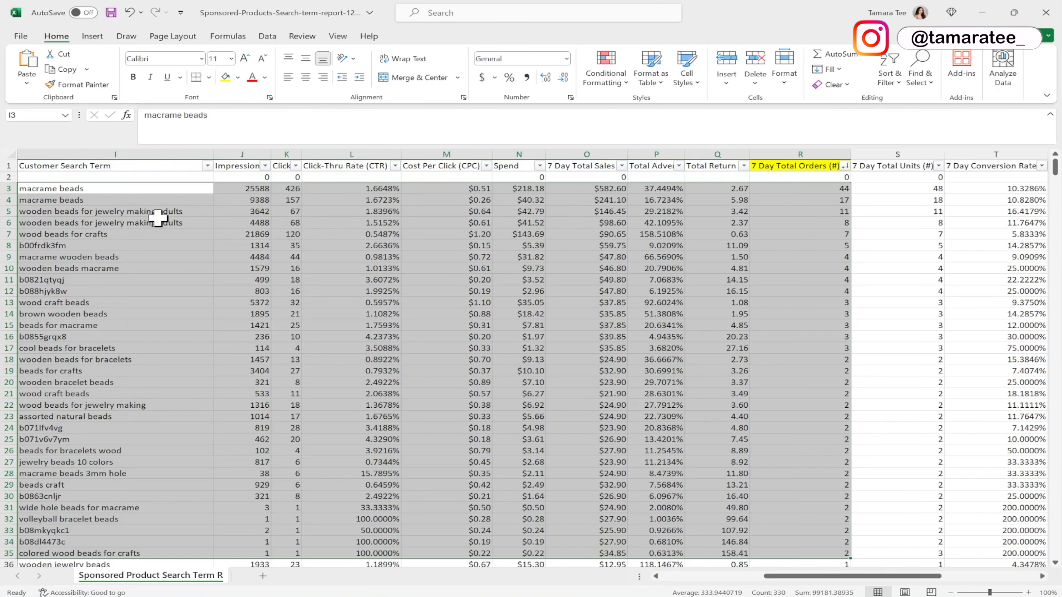
pyautogui.moveTo(162, 189); pyautogui.dragTo(170, 409)
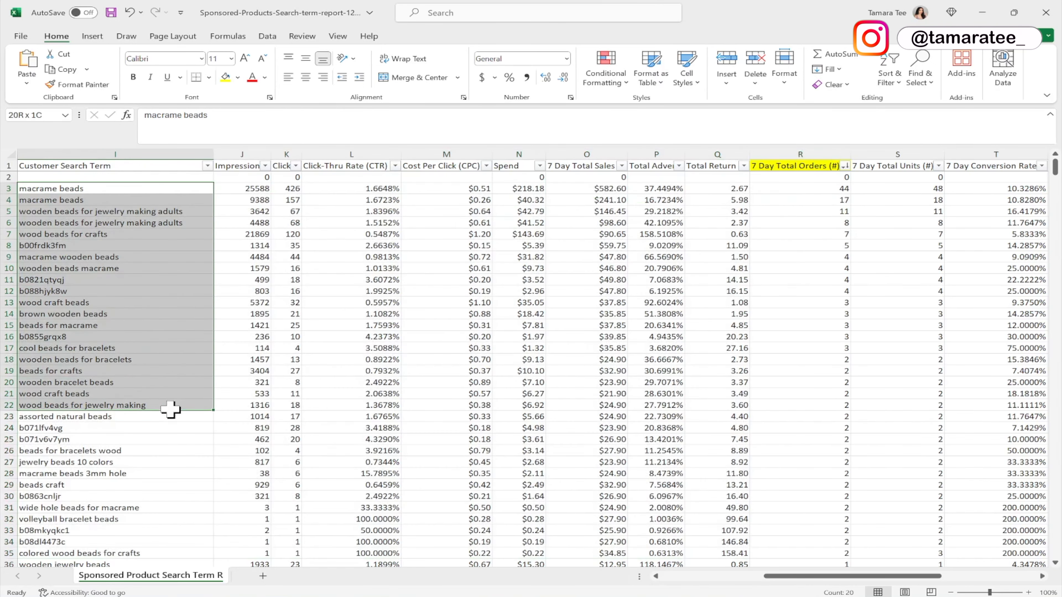
pyautogui.click(106, 280)
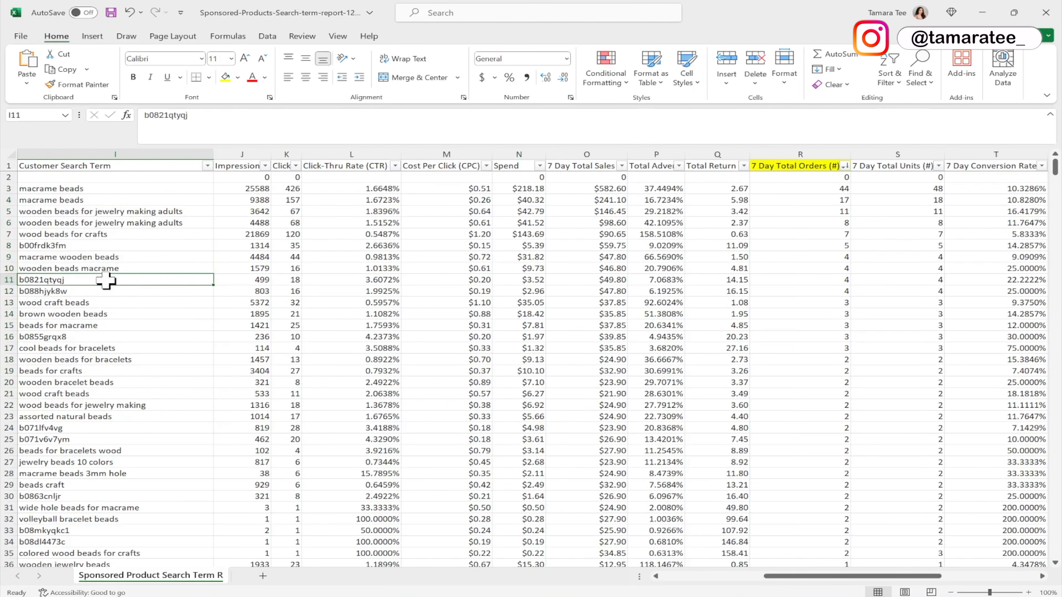
pyautogui.click(83, 292)
pyautogui.click(86, 281)
pyautogui.click(88, 293)
pyautogui.click(75, 286)
pyautogui.click(64, 276)
pyautogui.click(982, 12)
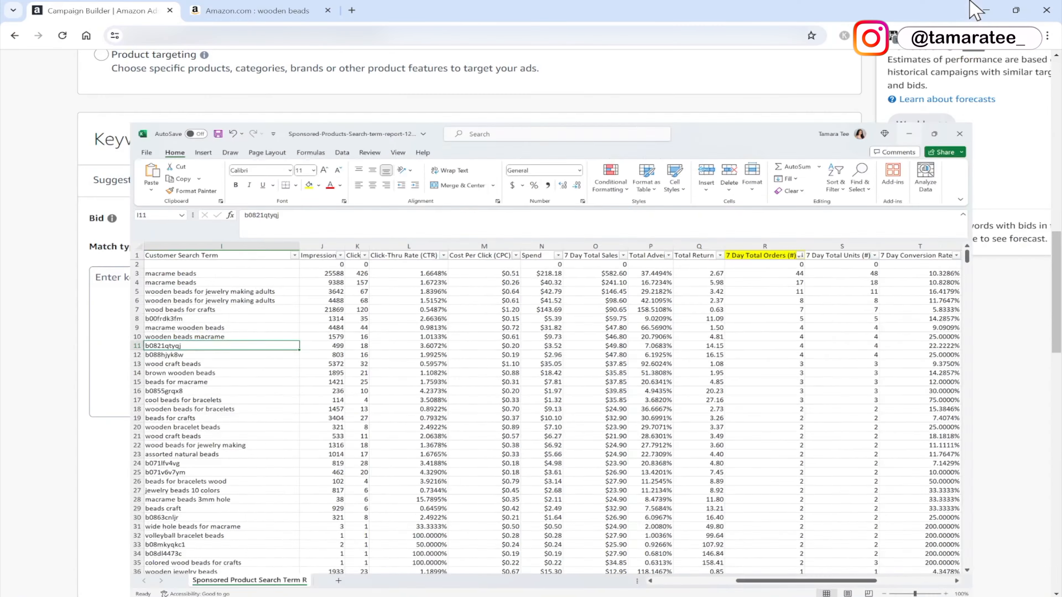
pyautogui.scroll(1, 280, 281)
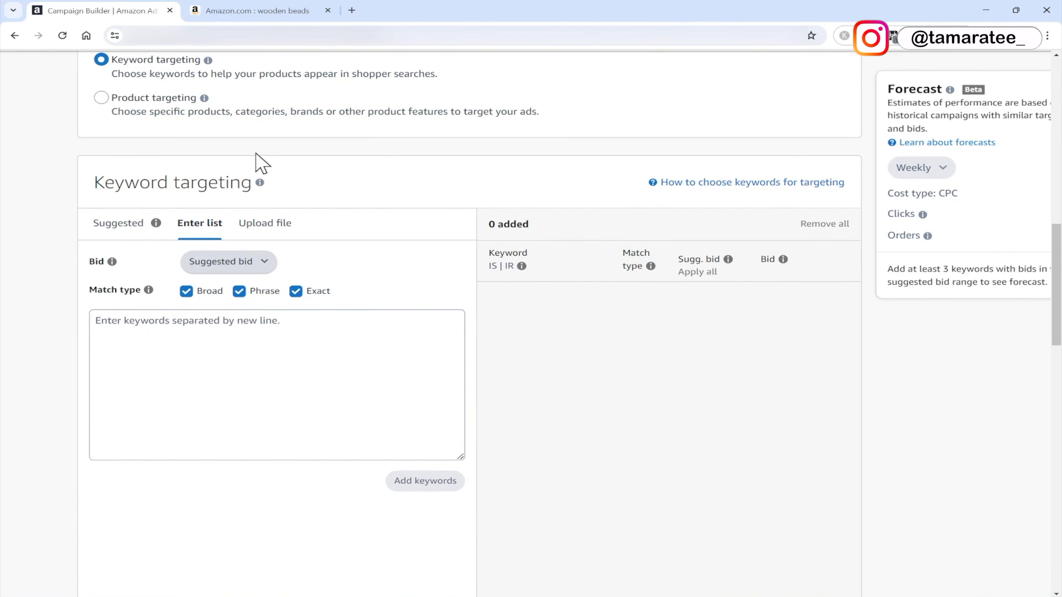
pyautogui.scroll(1, 262, 164)
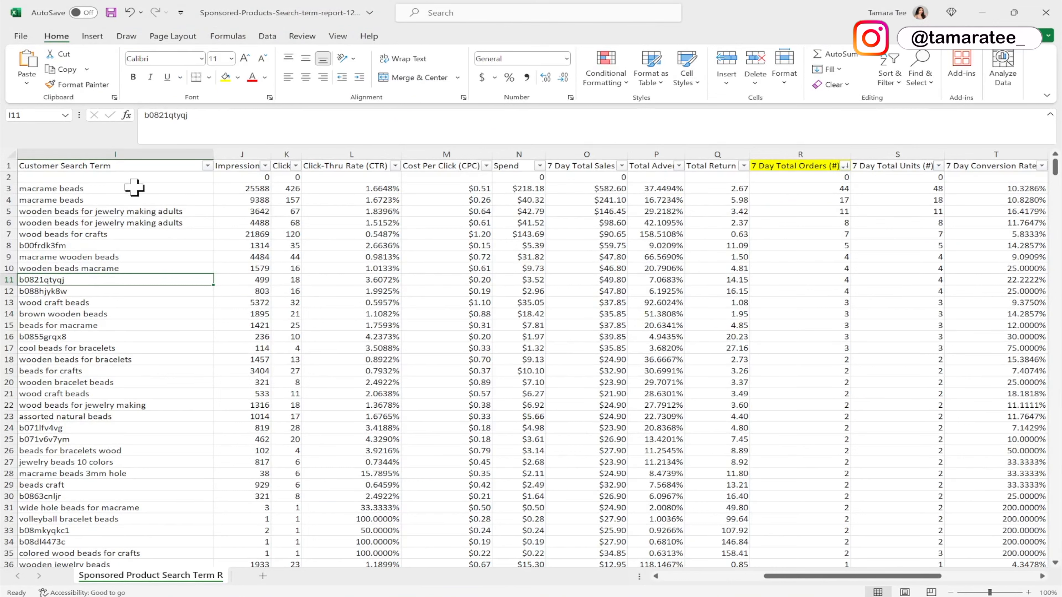
# Highlight the relevant bead search terms in rows 3–23 in yellow, skipping the ASIN entries.
pyautogui.moveTo(134, 188); pyautogui.dragTo(139, 232)
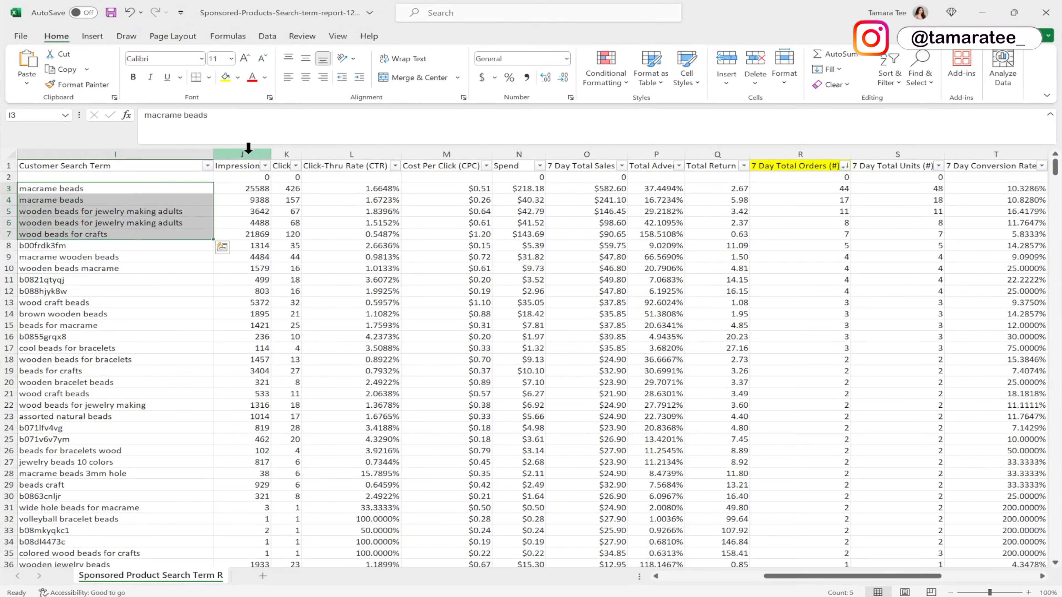
pyautogui.click(226, 77)
pyautogui.moveTo(113, 256); pyautogui.dragTo(138, 266)
pyautogui.click(150, 269)
pyautogui.click(226, 77)
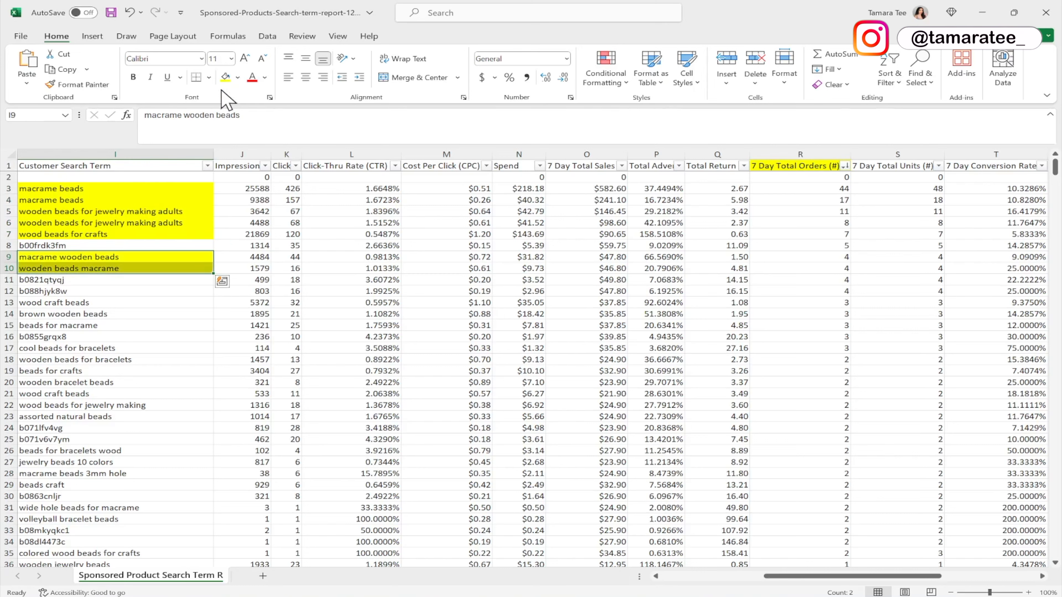
pyautogui.moveTo(128, 302); pyautogui.dragTo(128, 327)
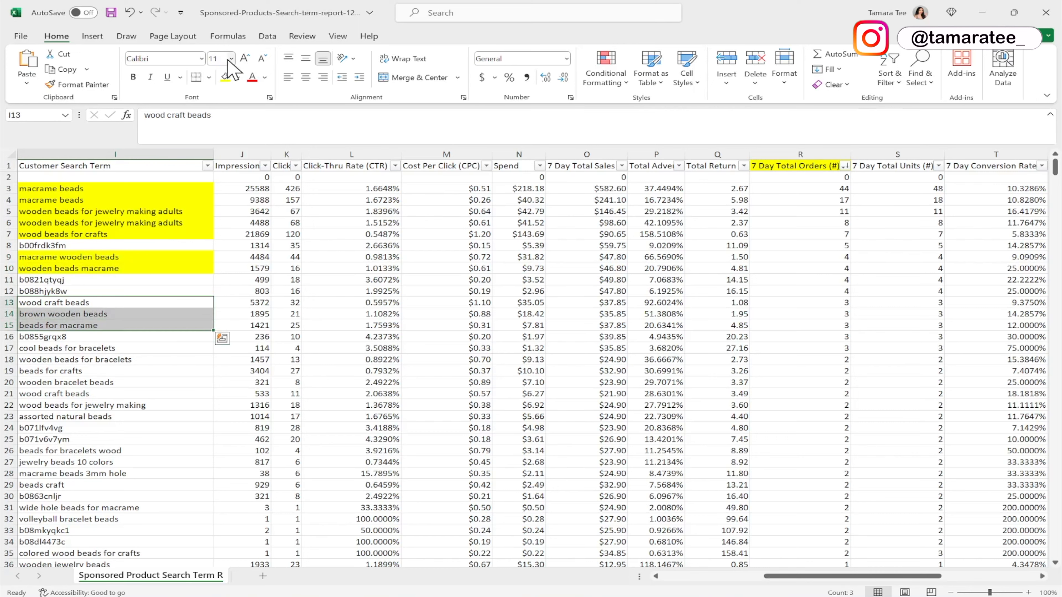
pyautogui.click(225, 77)
pyautogui.moveTo(132, 349); pyautogui.dragTo(149, 416)
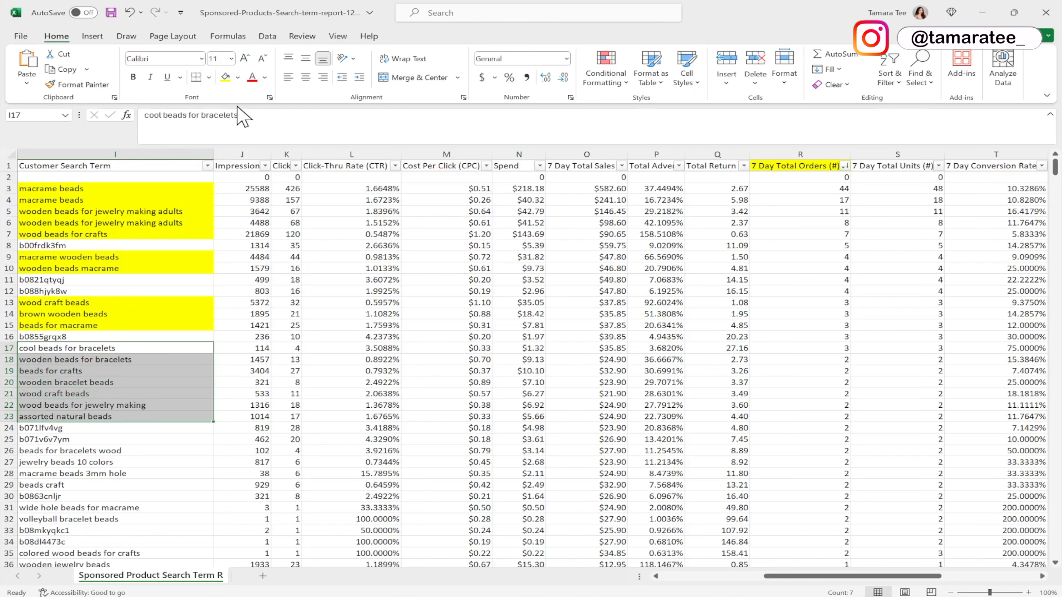
pyautogui.click(225, 77)
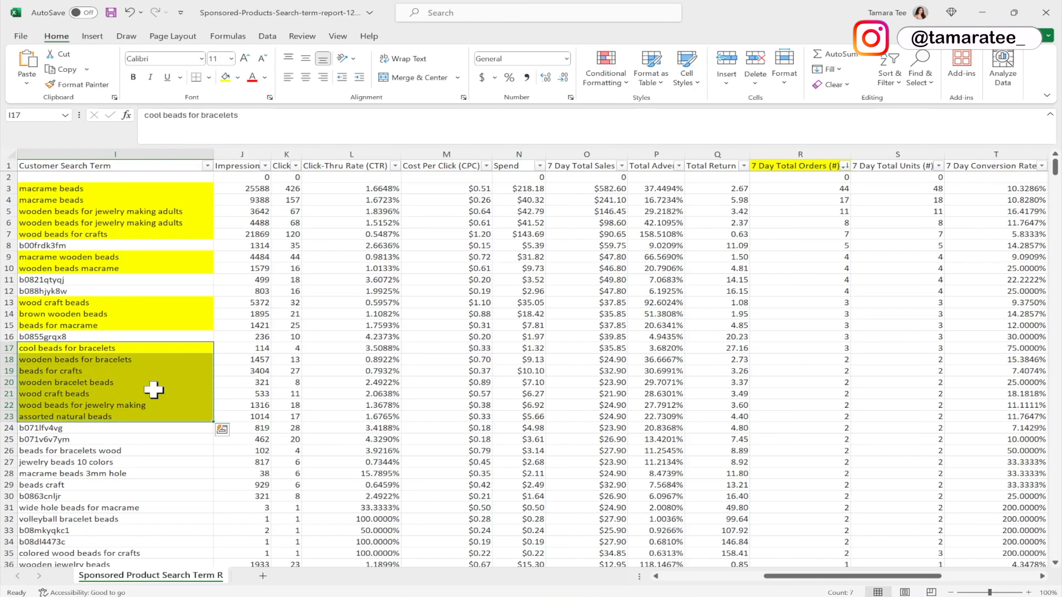
pyautogui.click(146, 394)
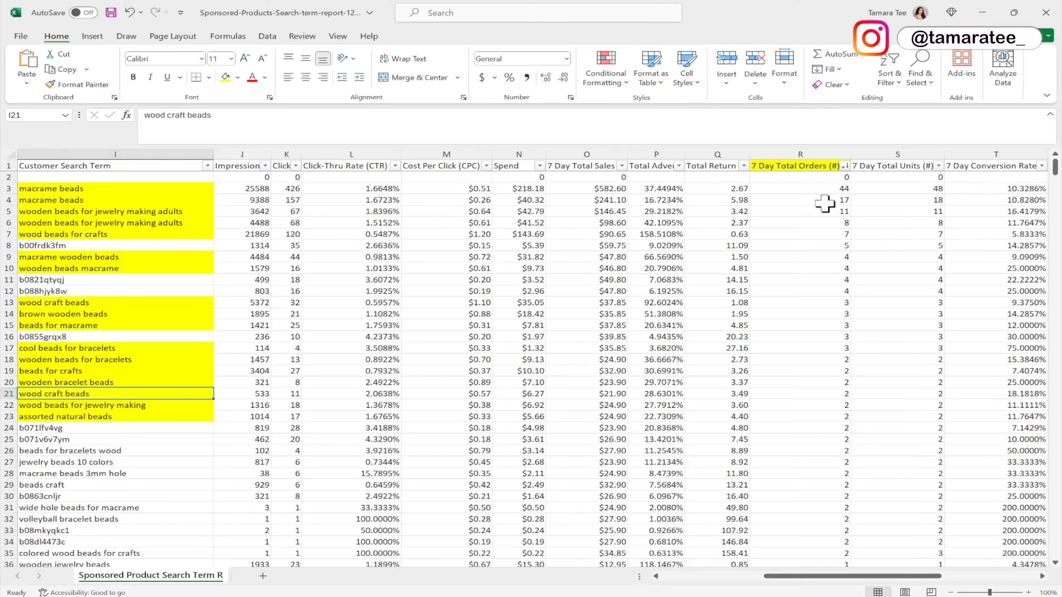
# Scroll through the lower-ranked search terms with one or zero orders.
pyautogui.scroll(-20, 800, 330)
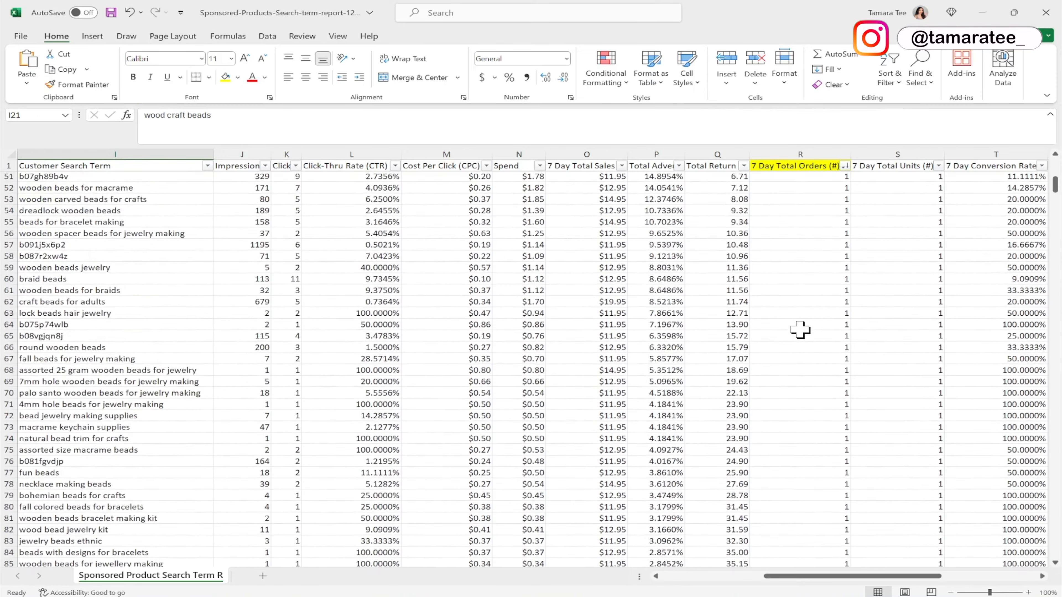
pyautogui.click(811, 208)
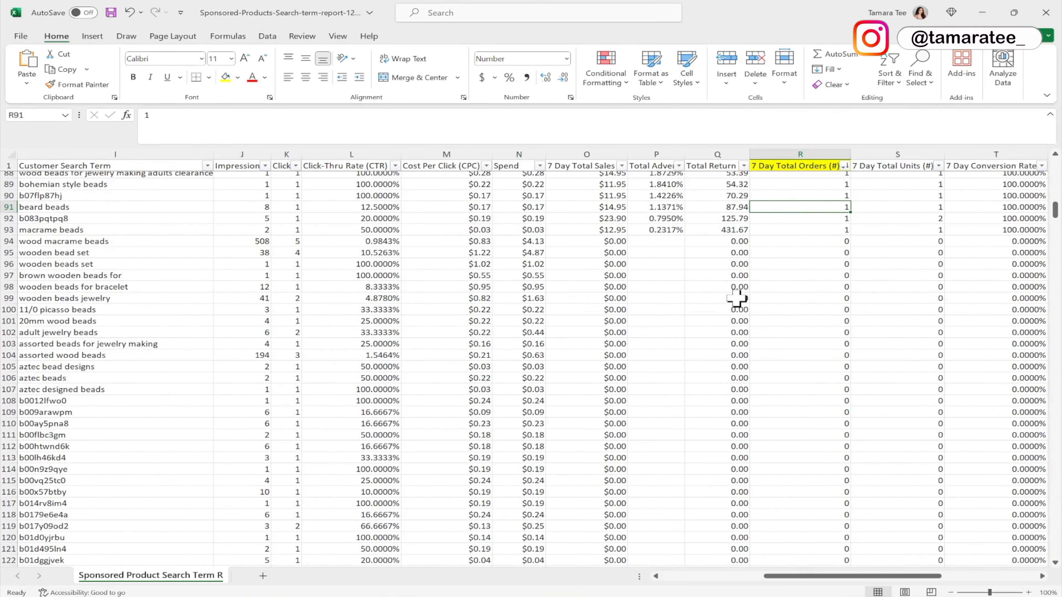
pyautogui.moveTo(769, 207); pyautogui.dragTo(107, 389)
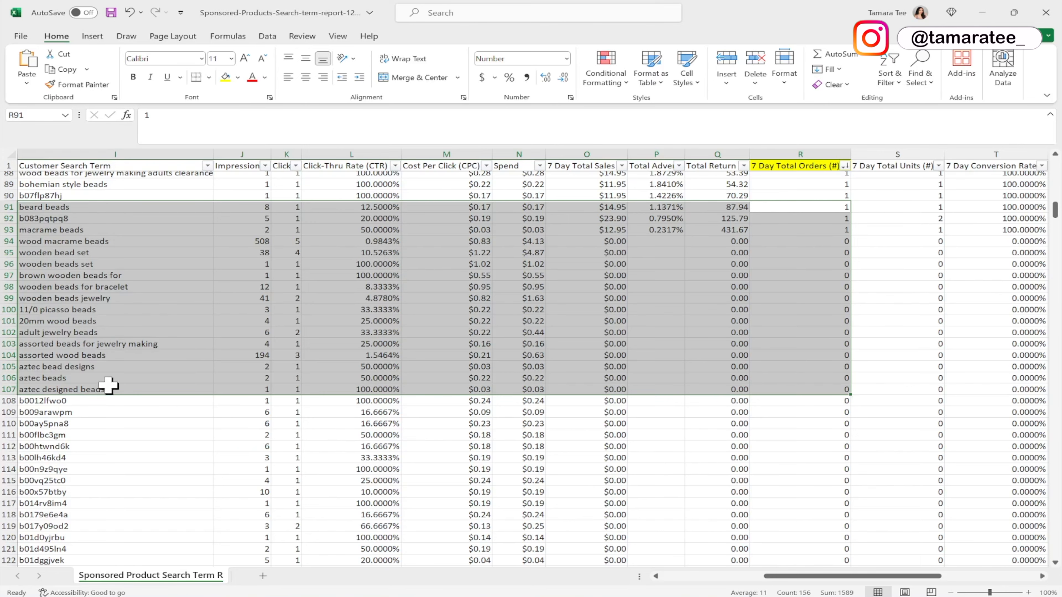
pyautogui.click(100, 378)
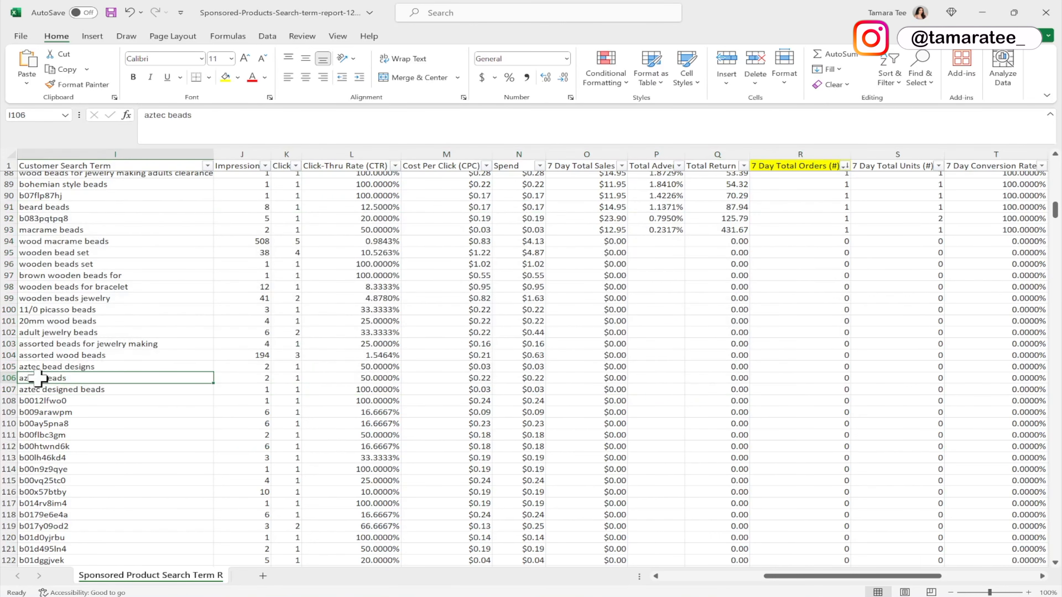
pyautogui.click(8, 378)
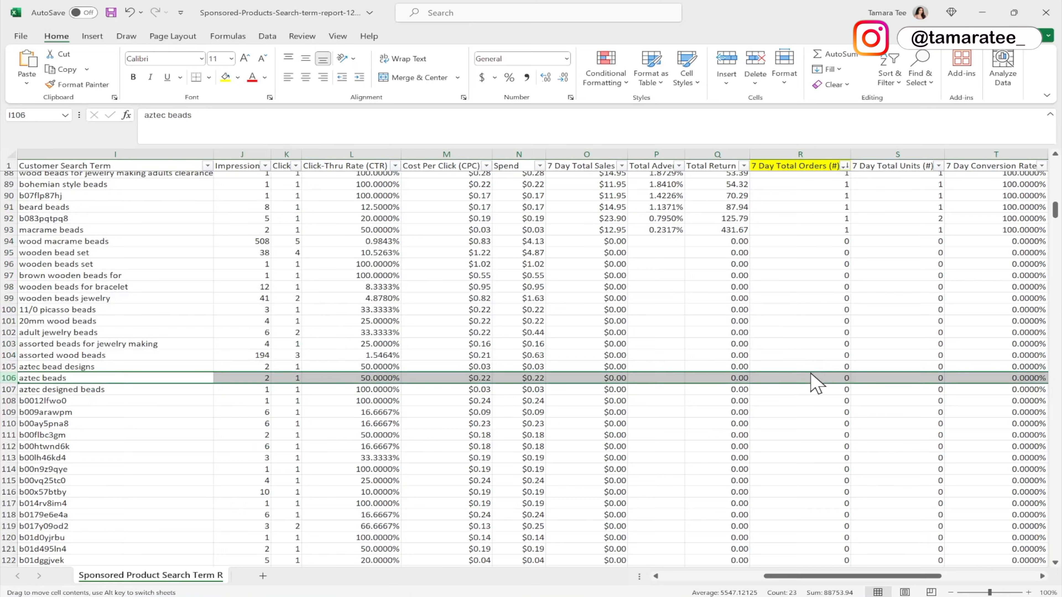
pyautogui.scroll(16, 812, 373)
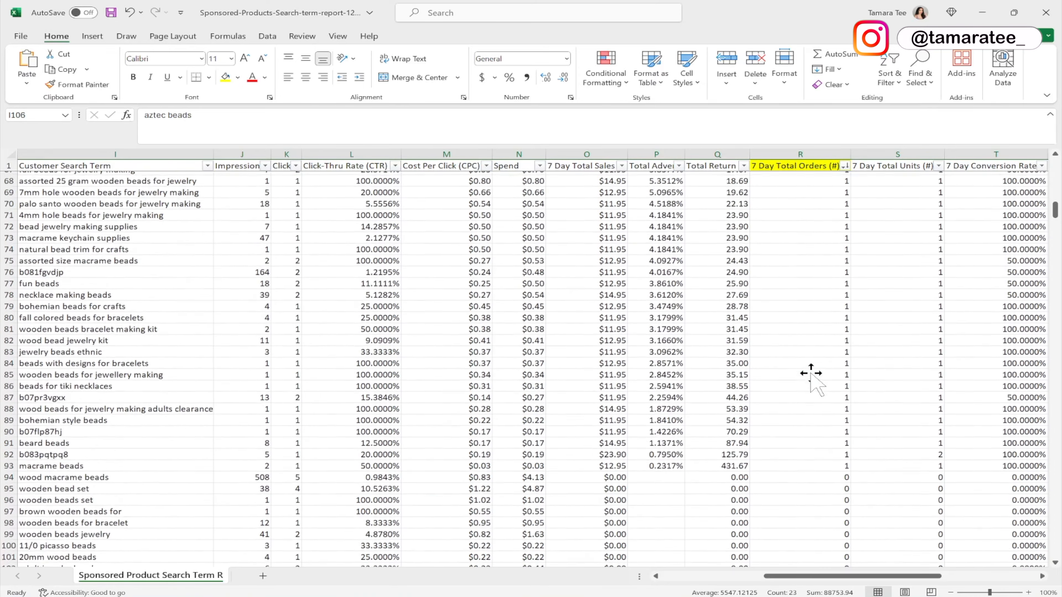
pyautogui.scroll(12, 811, 372)
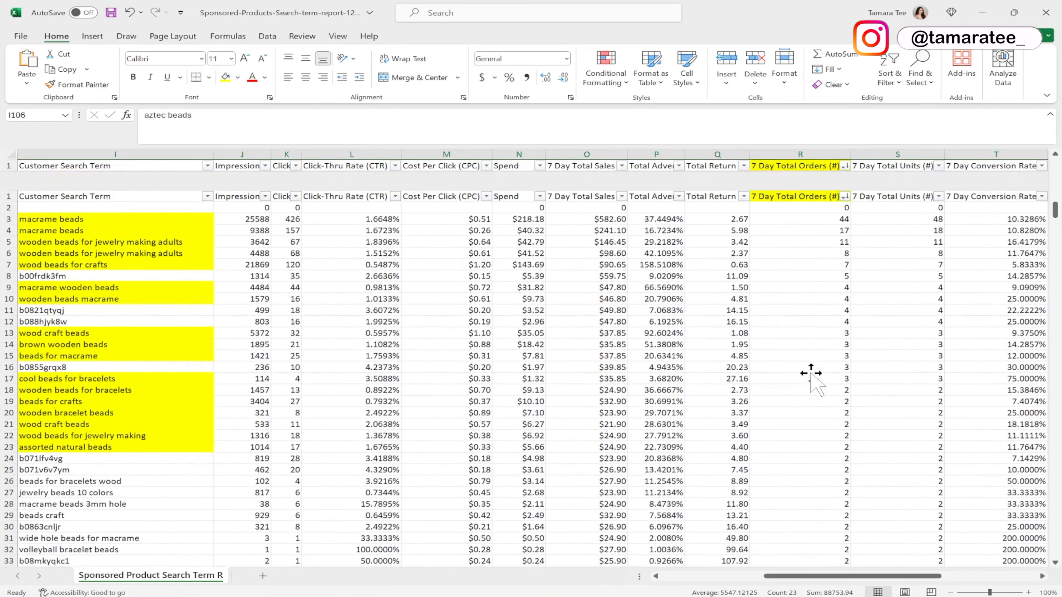
pyautogui.click(796, 189)
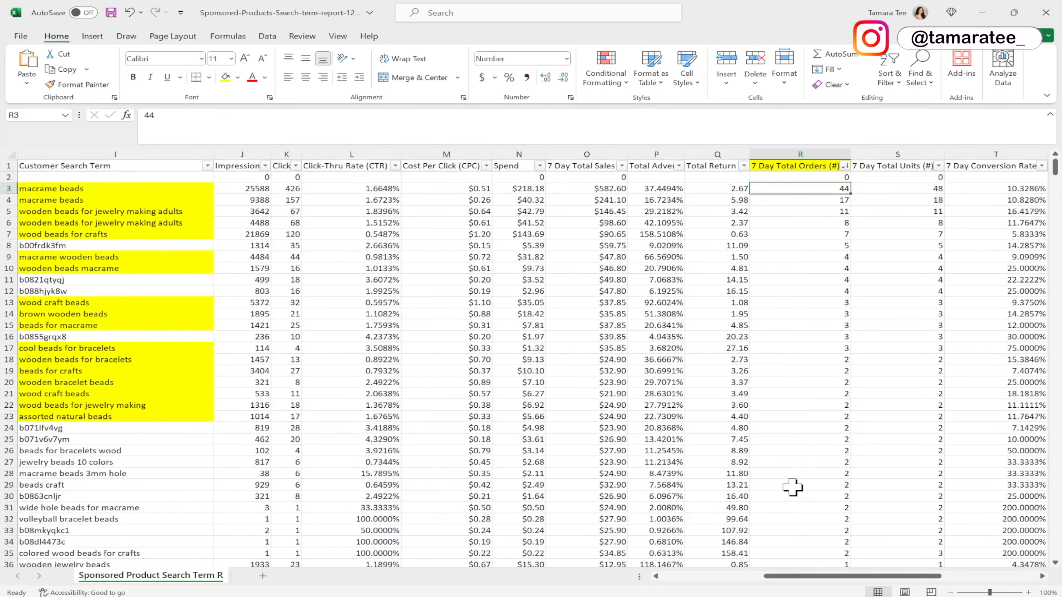
# Highlight the search terms from beads for bracelets wood to beads craft in yellow.
pyautogui.moveTo(145, 450); pyautogui.dragTo(146, 484)
pyautogui.click(226, 77)
pyautogui.scroll(-1, 297, 381)
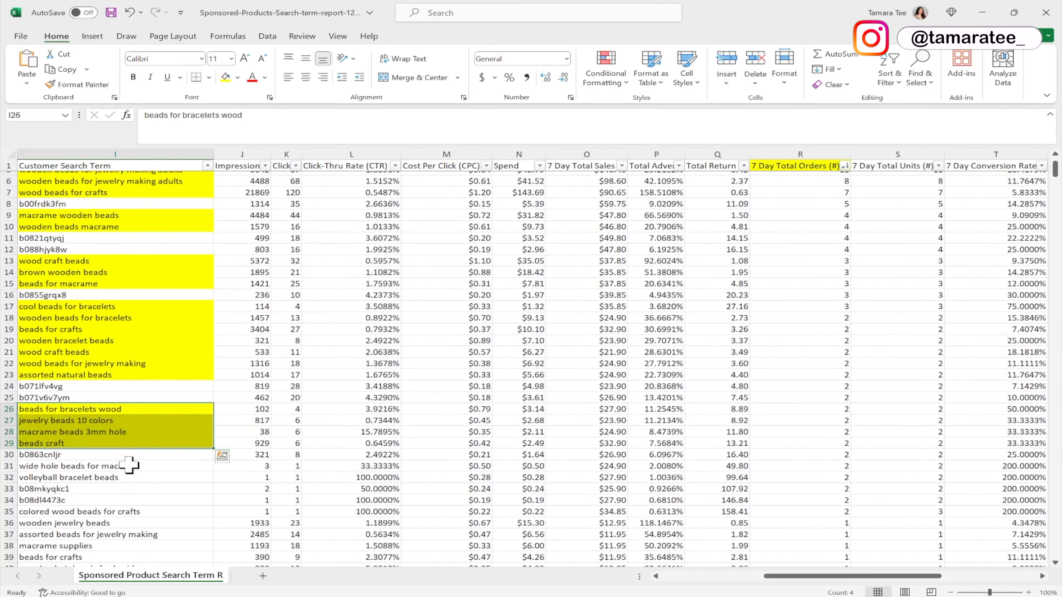
# Highlight the search terms wide hole beads for macrame, volleyball bracelet beads and colored wood beads for crafts in yellow.
pyautogui.moveTo(133, 466); pyautogui.dragTo(134, 475)
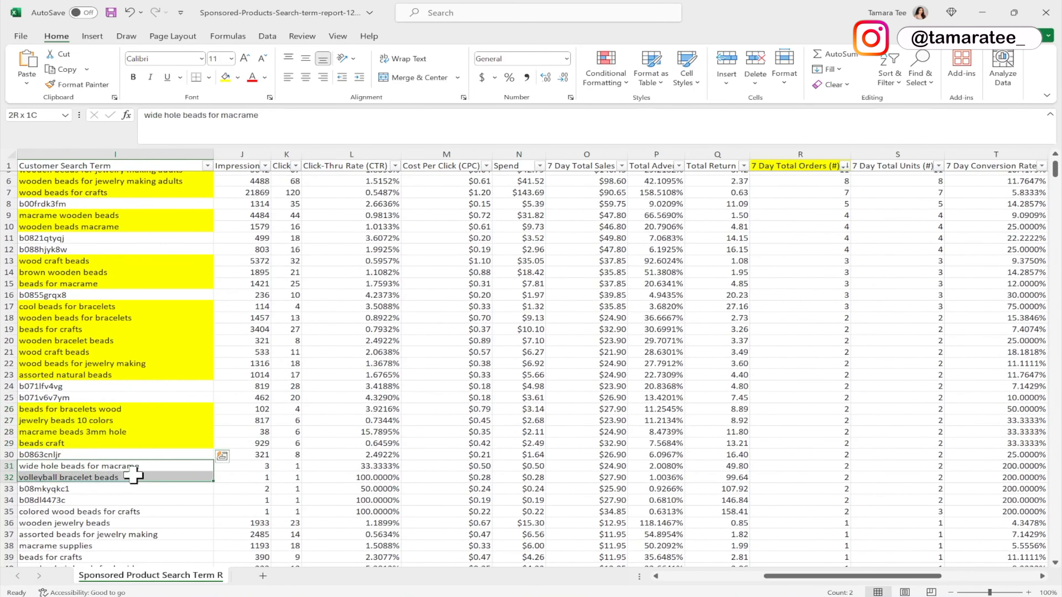
pyautogui.click(225, 77)
pyautogui.click(126, 511)
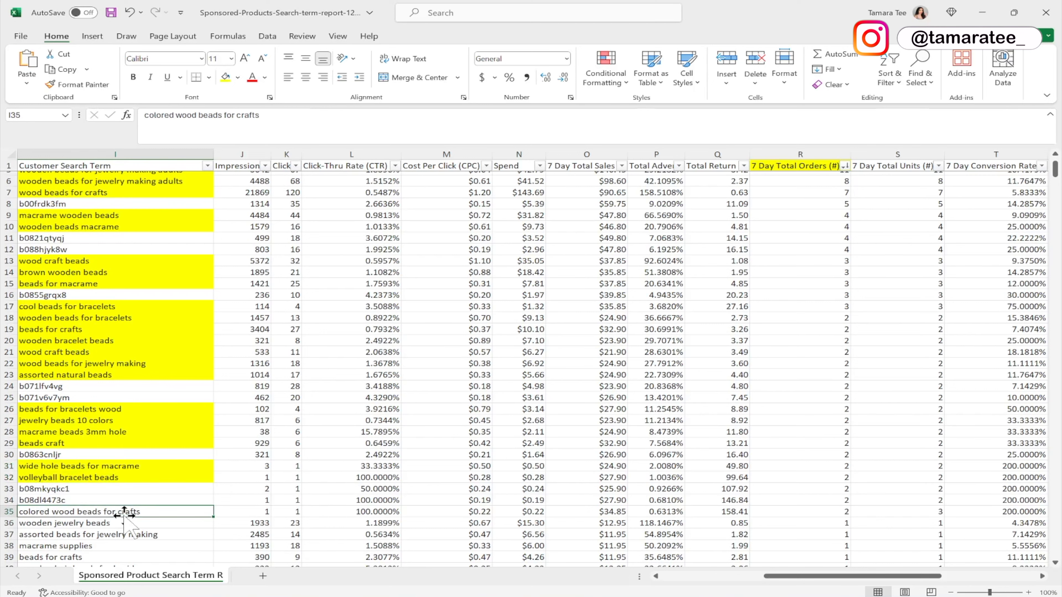
pyautogui.click(225, 77)
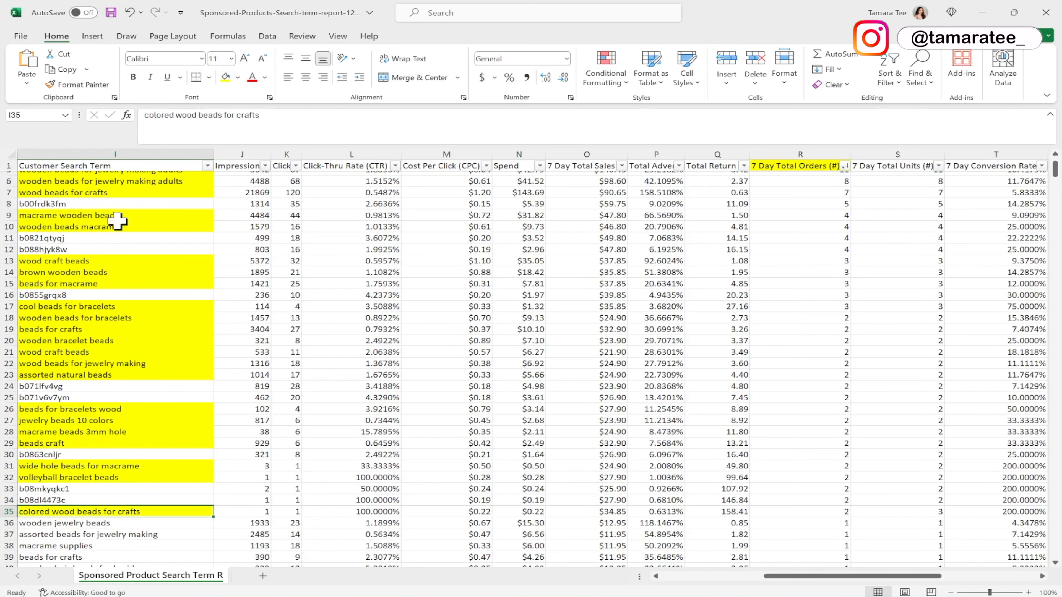
# Copy the top search terms in rows 3–7, from macrame beads to wood beads for crafts.
pyautogui.click(813, 214)
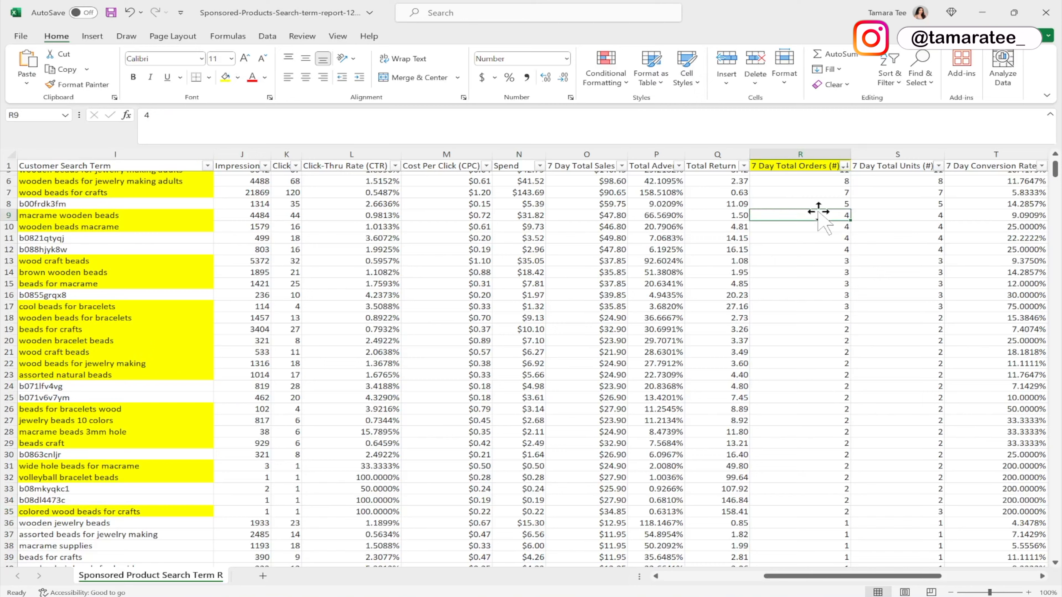
pyautogui.scroll(2, 813, 317)
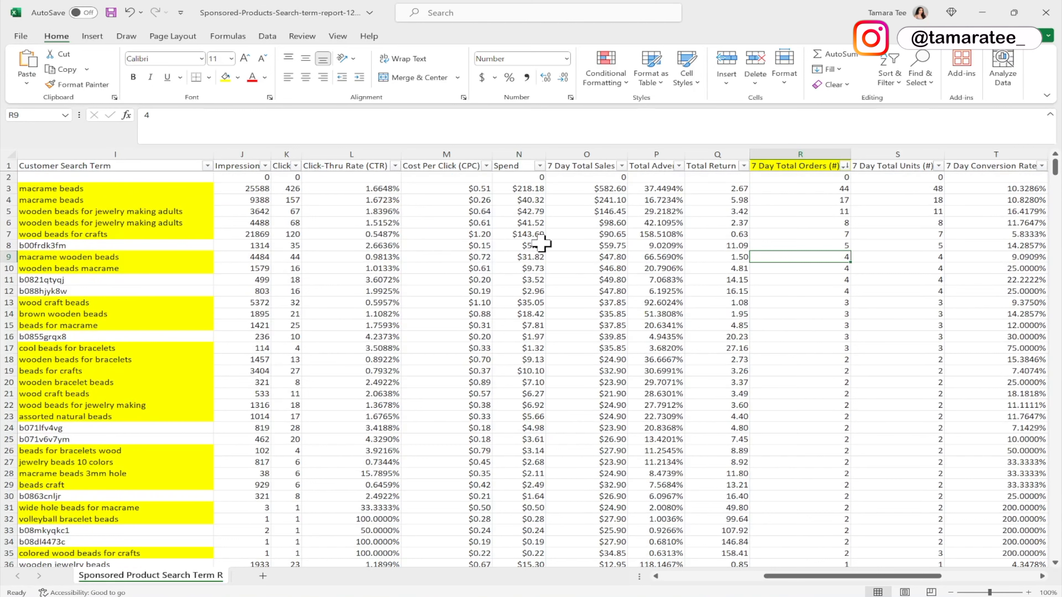
pyautogui.click(182, 202)
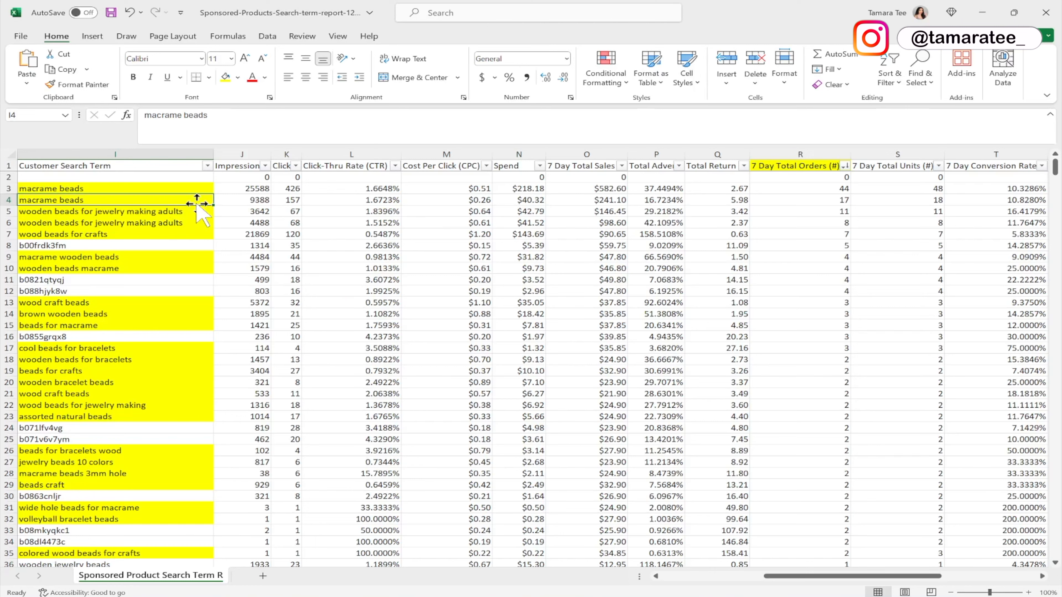
pyautogui.moveTo(178, 189); pyautogui.dragTo(183, 233)
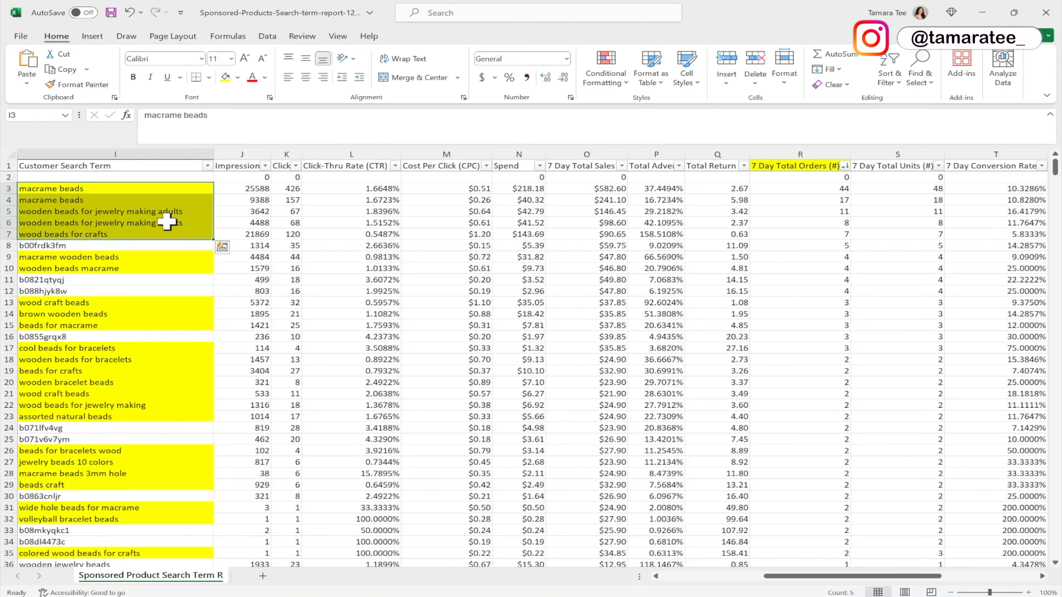
pyautogui.hotkey('ctrl', 'c')
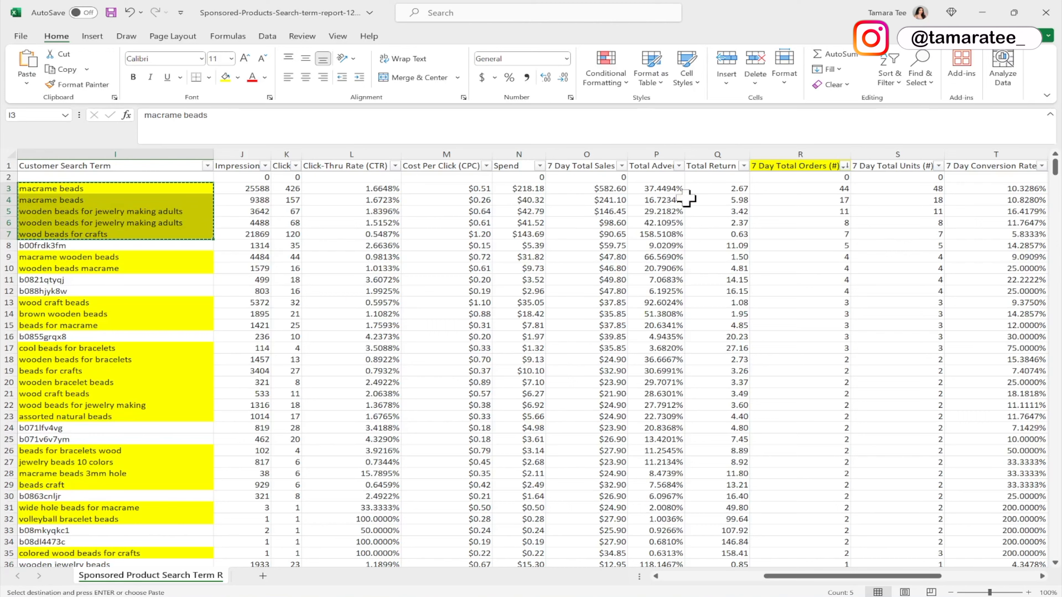
# Switch to the Amazon Ads campaign builder and paste the copied search terms into the keyword entry list.
pyautogui.click(982, 12)
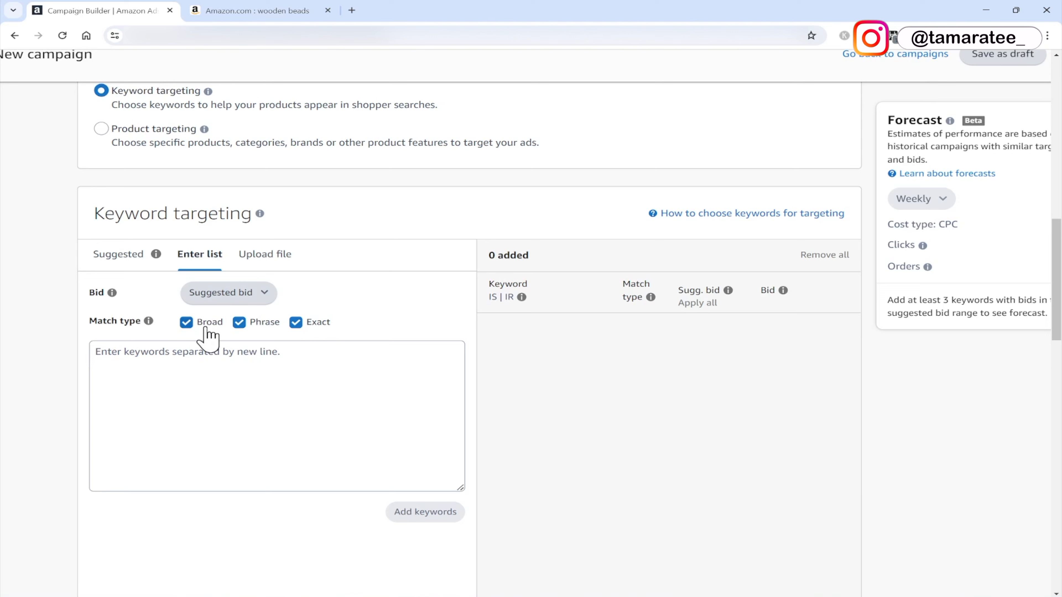
pyautogui.click(210, 356)
pyautogui.hotkey('ctrl', 'v')
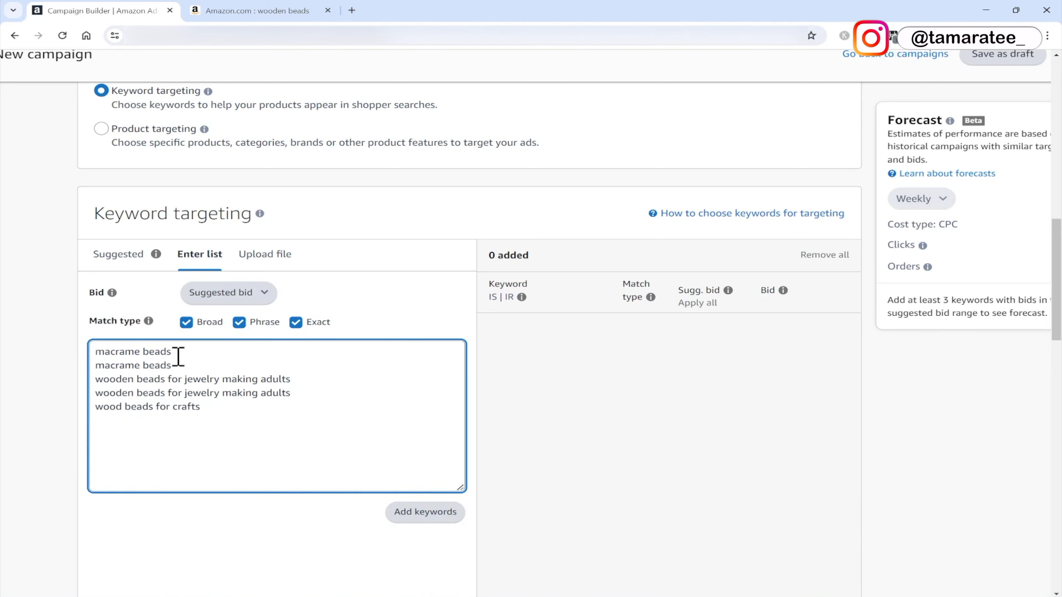
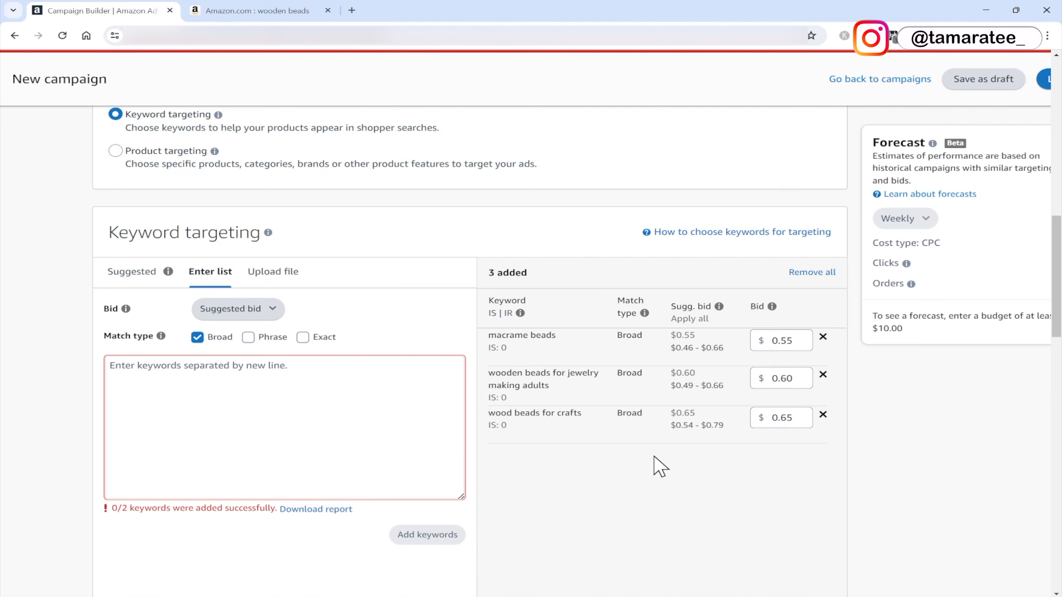
# Add plastic as a negative phrase keyword in the negative keyword targeting section.
pyautogui.scroll(-10, 660, 467)
pyautogui.scroll(-4, 657, 468)
pyautogui.scroll(-2, 660, 467)
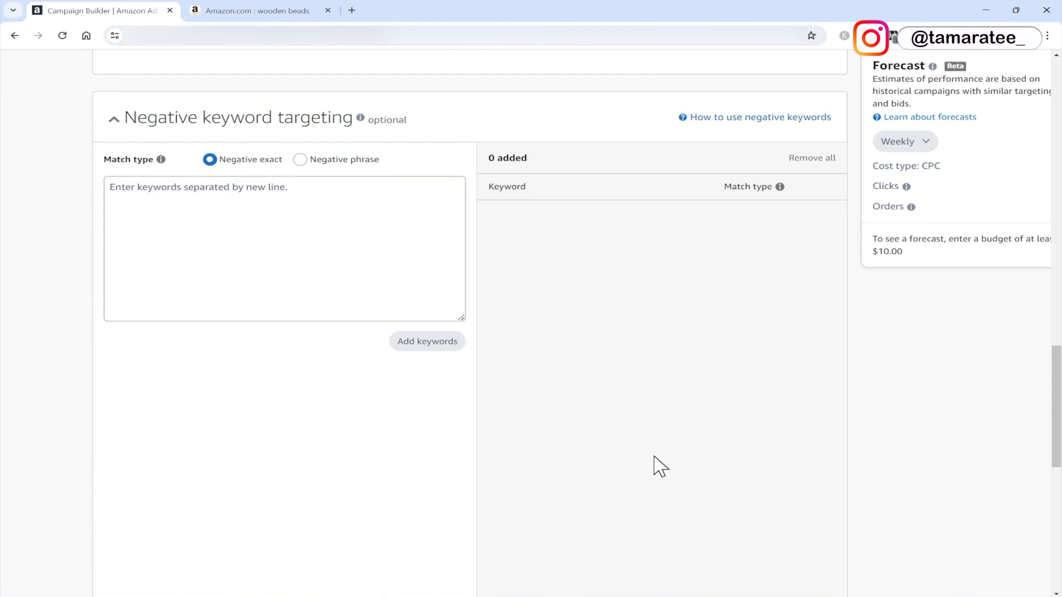
pyautogui.click(312, 229)
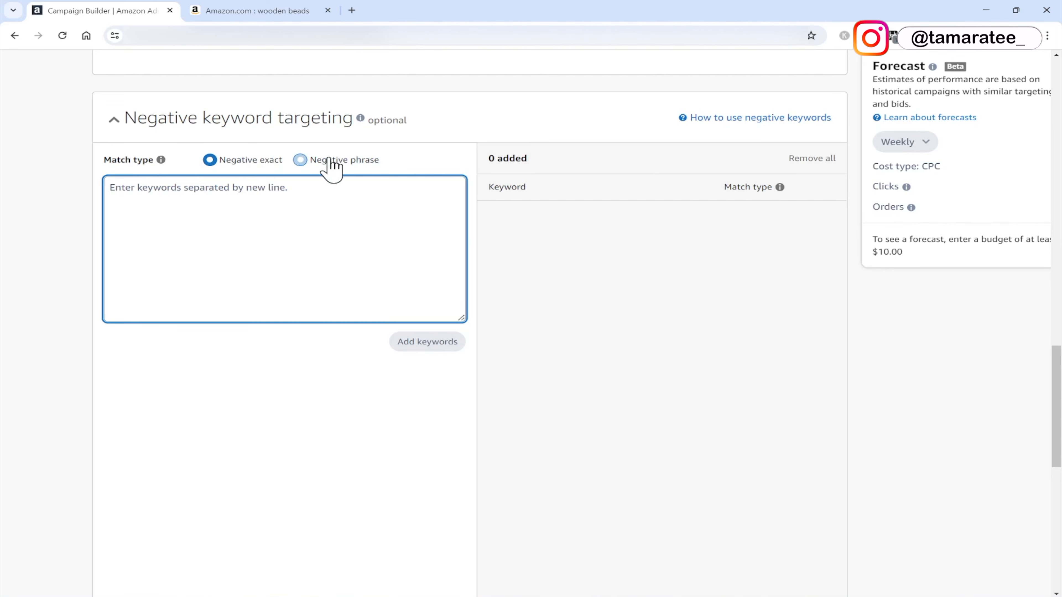
pyautogui.click(301, 160)
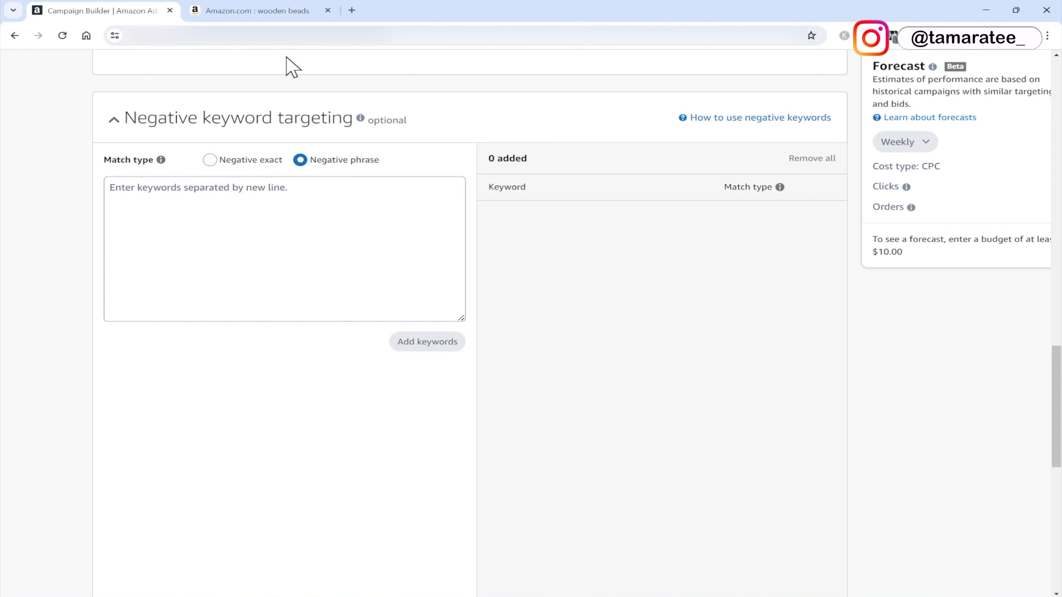
pyautogui.click(290, 10)
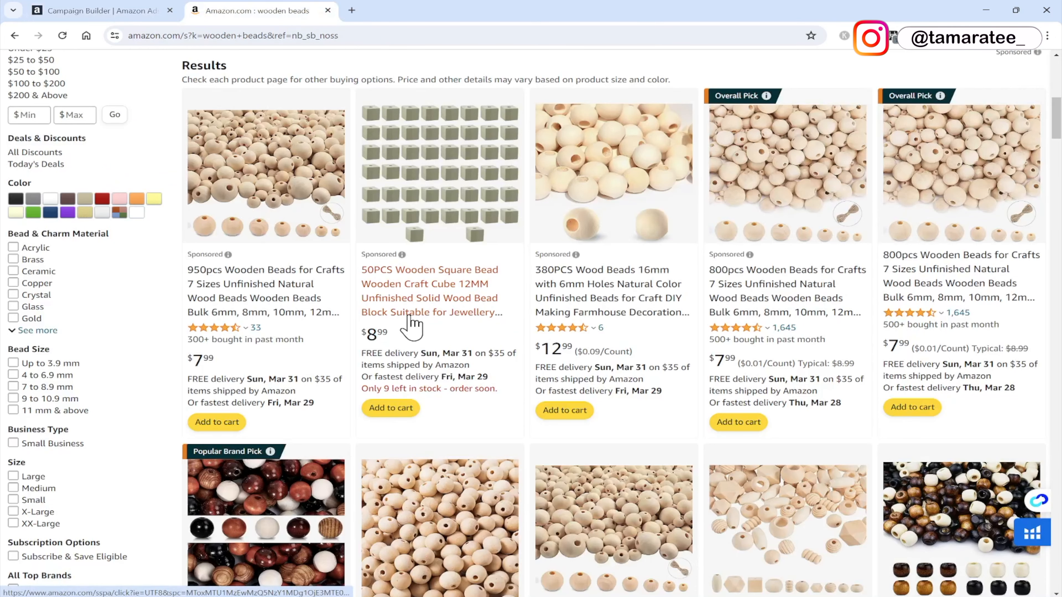
pyautogui.scroll(1, 484, 327)
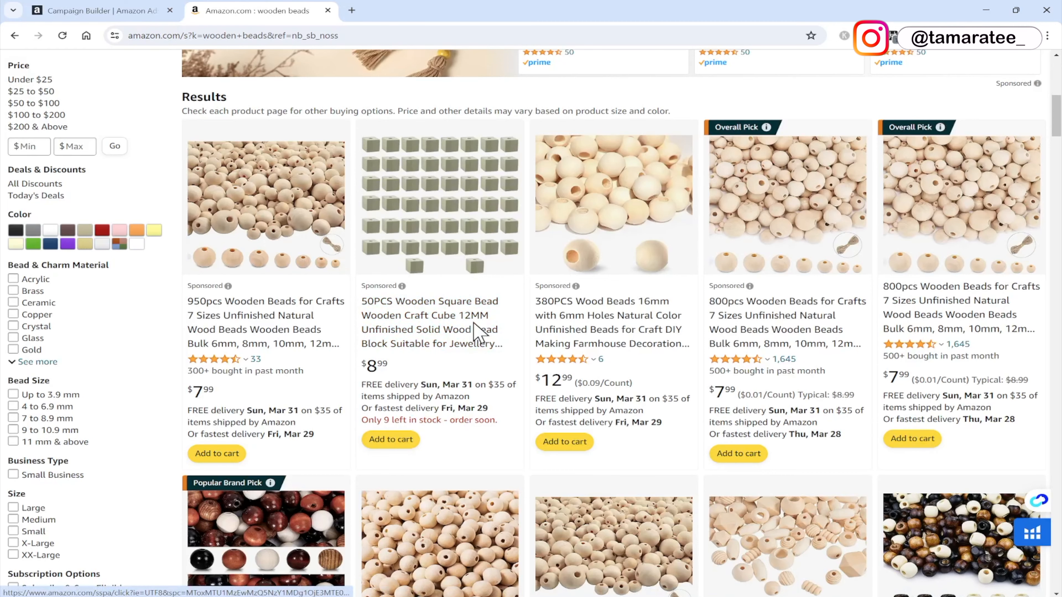
pyautogui.click(100, 10)
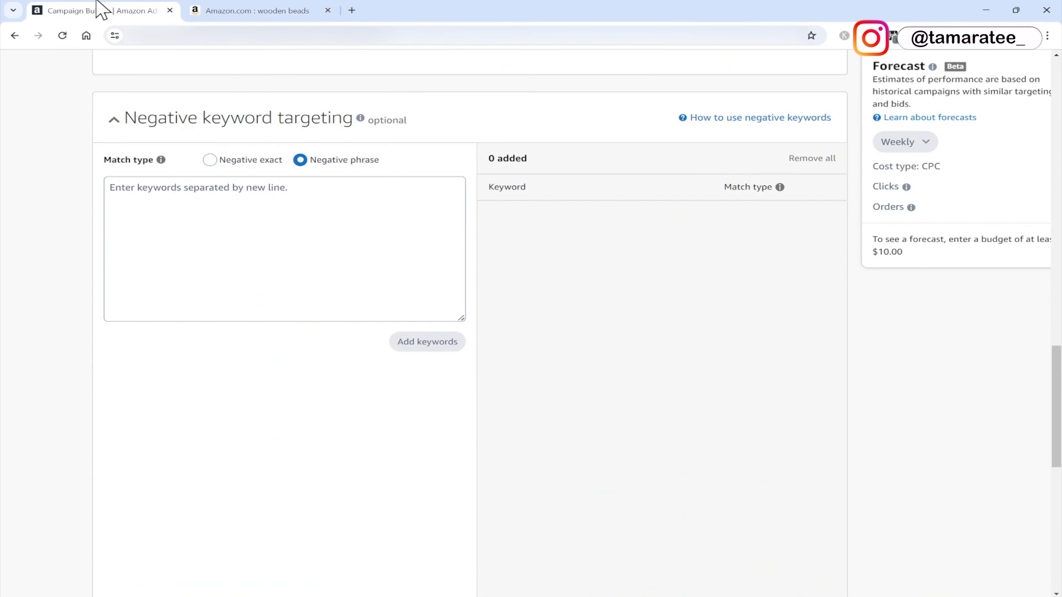
pyautogui.click(283, 210)
pyautogui.write('plastic')
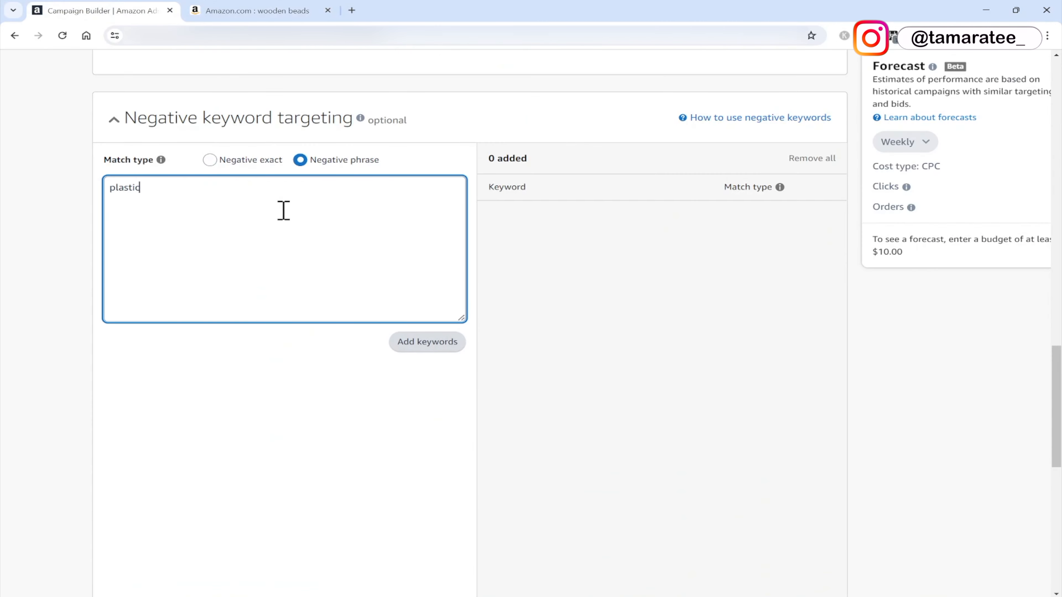
pyautogui.click(427, 341)
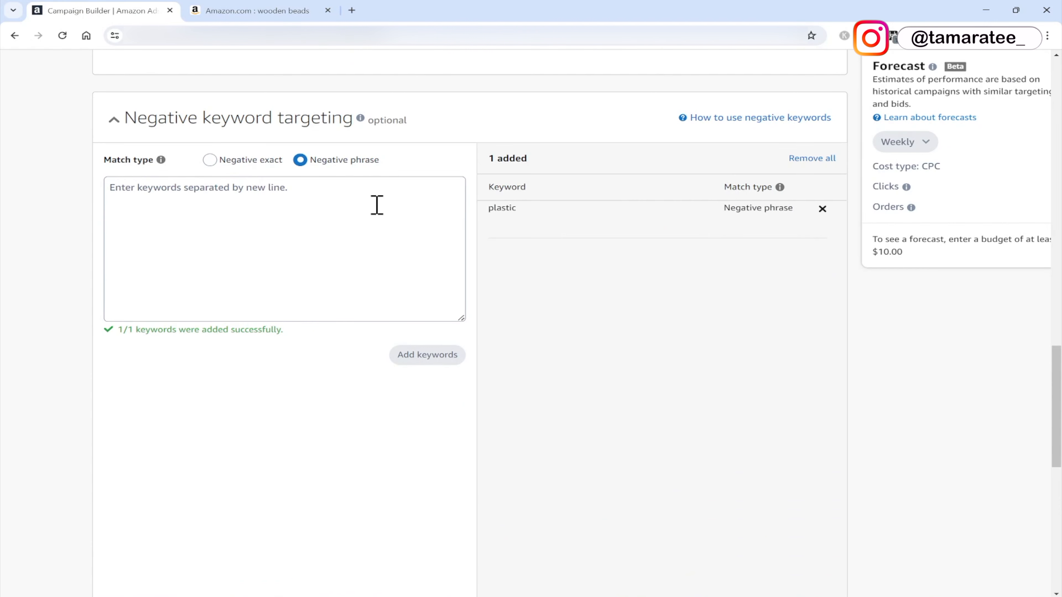
# Add plastic as a negative exact keyword as well.
pyautogui.click(298, 9)
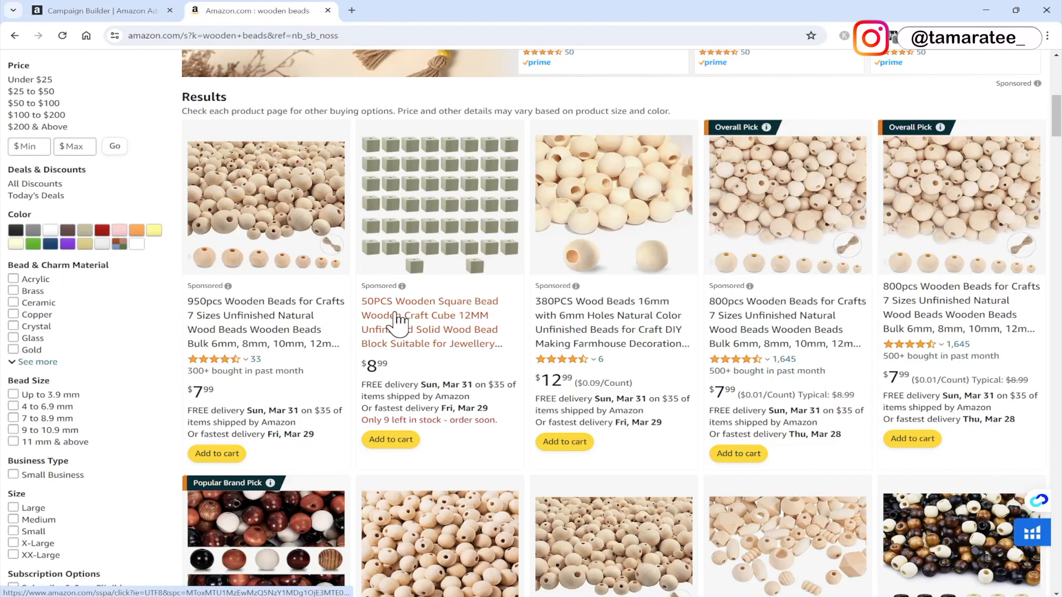
pyautogui.click(97, 11)
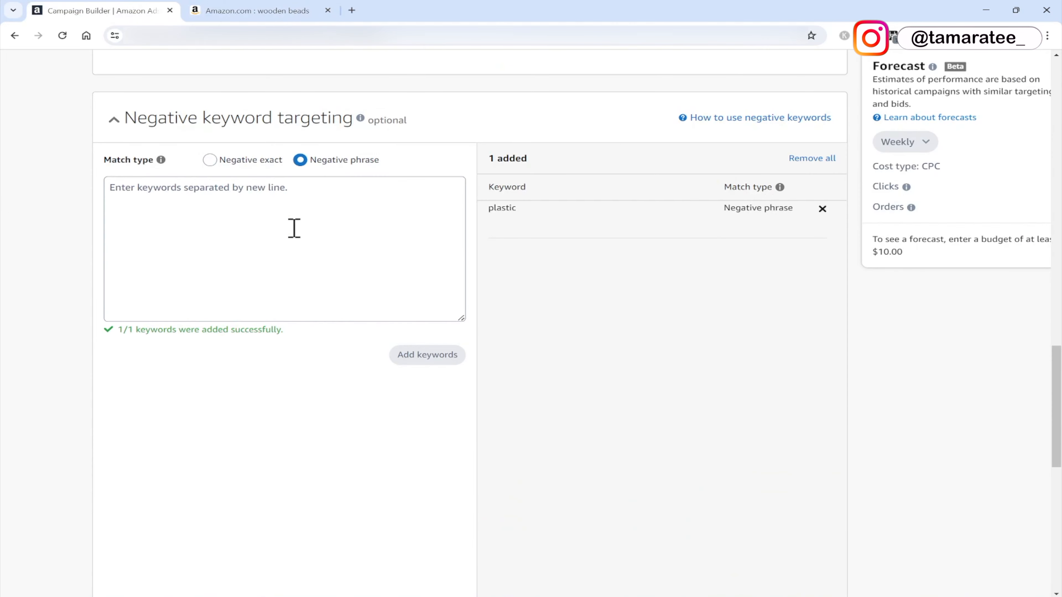
pyautogui.click(209, 161)
pyautogui.click(238, 232)
pyautogui.write('plastic')
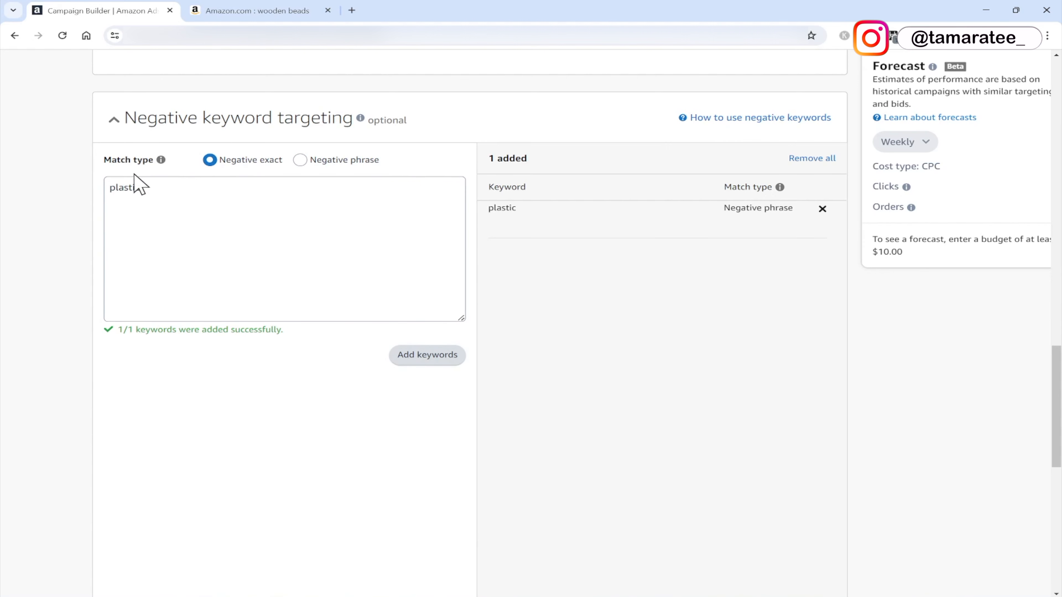
pyautogui.click(413, 355)
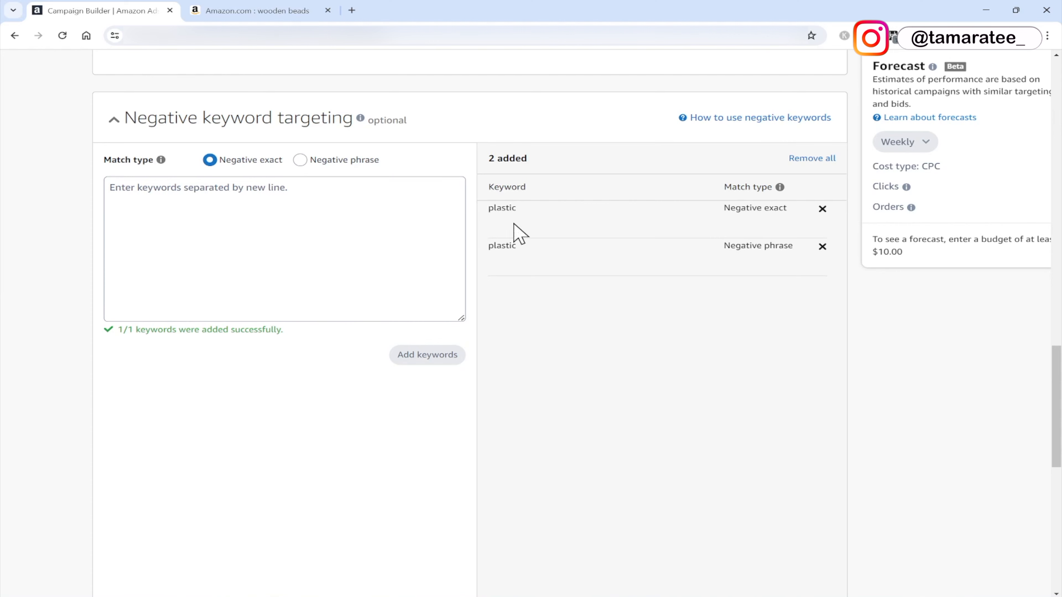
# Try the Dynamic bids – down only and Fixed bids strategies, ending on Dynamic bids – up and down.
pyautogui.click(303, 8)
pyautogui.click(100, 9)
pyautogui.scroll(-10, 697, 326)
pyautogui.scroll(-5, 696, 317)
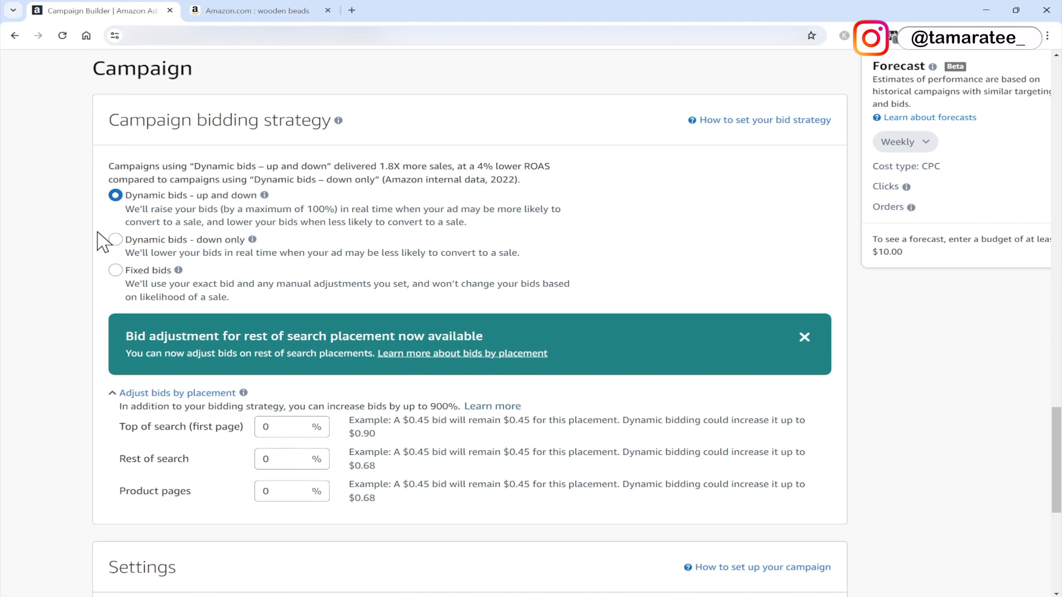
pyautogui.click(114, 240)
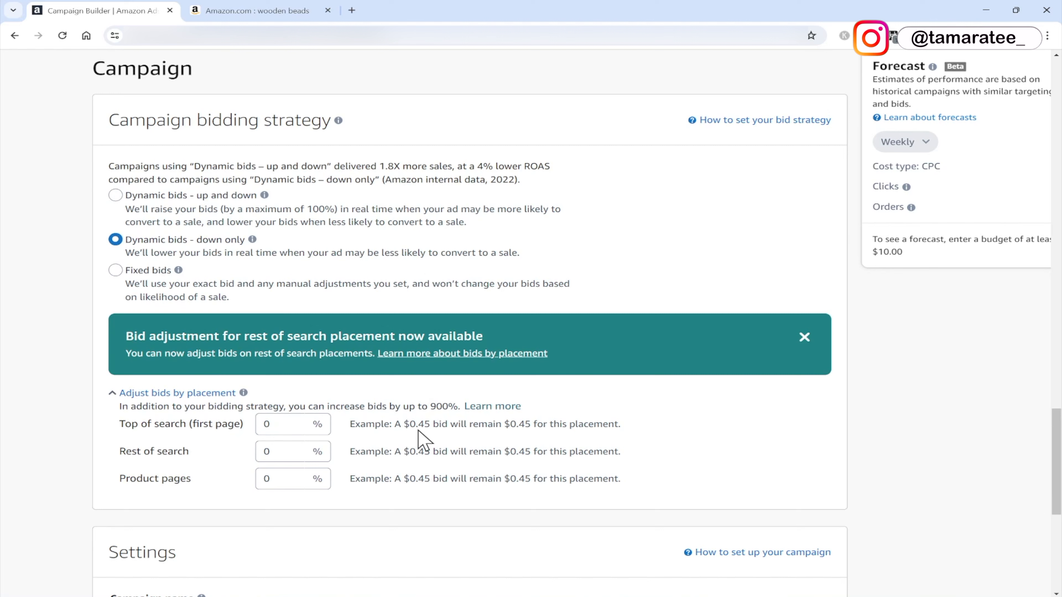
pyautogui.click(115, 271)
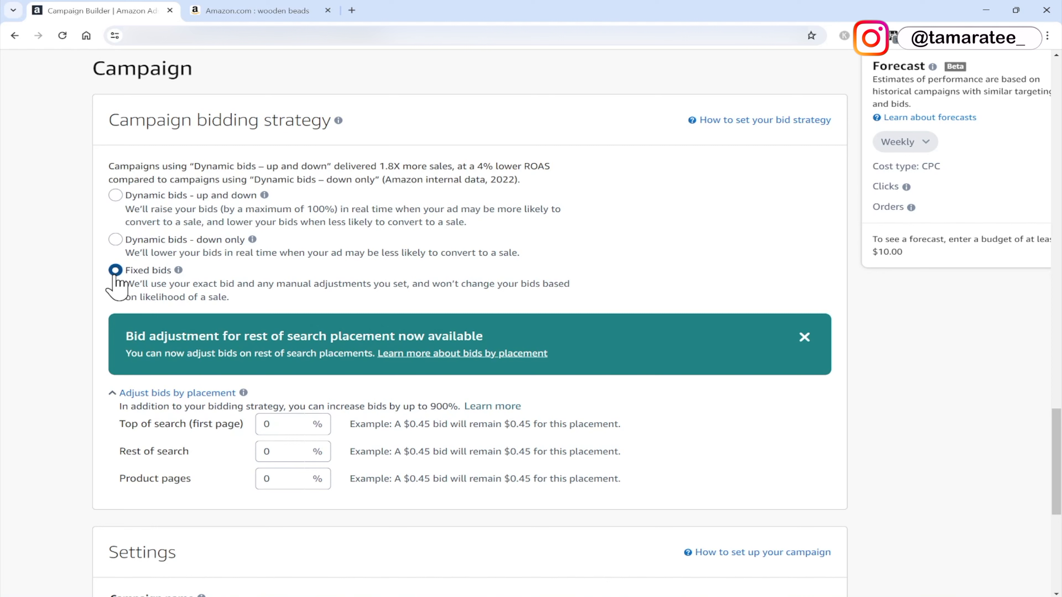
pyautogui.click(116, 240)
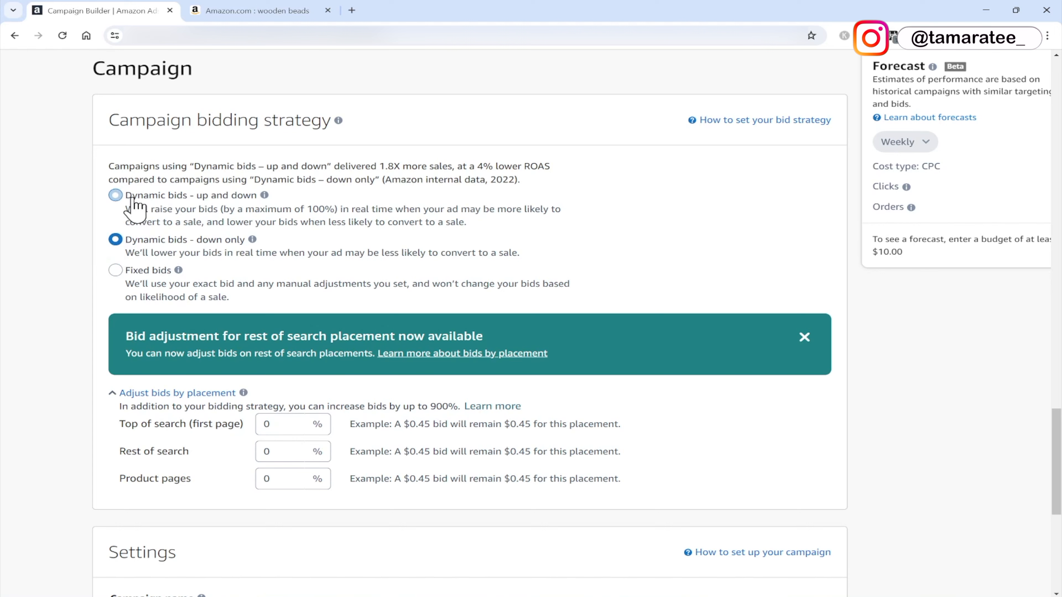
pyautogui.click(115, 196)
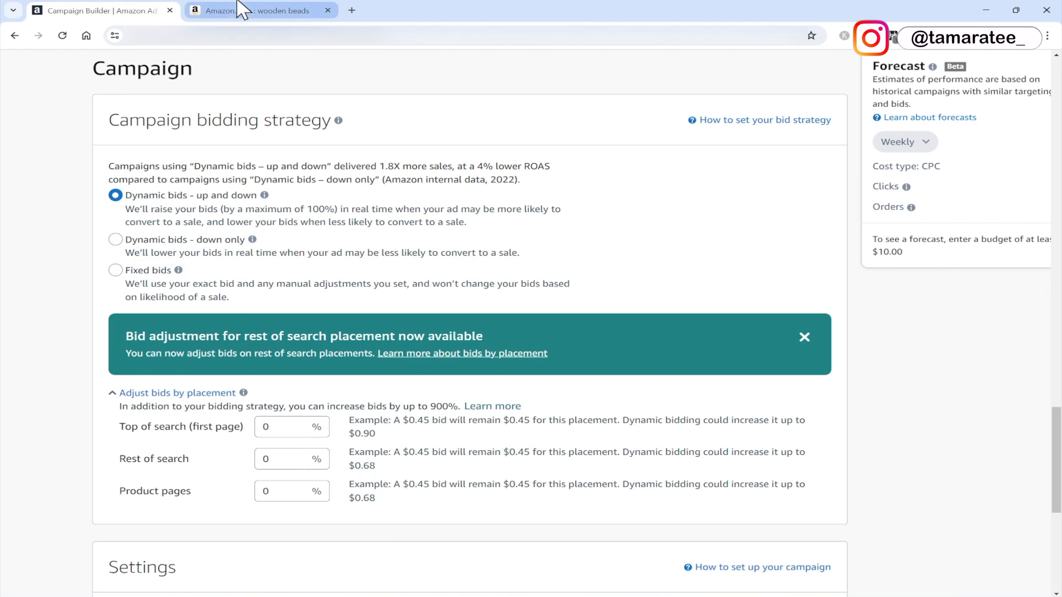
# Browse the Amazon wooden beads search results for competing products.
pyautogui.click(242, 10)
pyautogui.scroll(2, 406, 357)
pyautogui.scroll(-2, 405, 358)
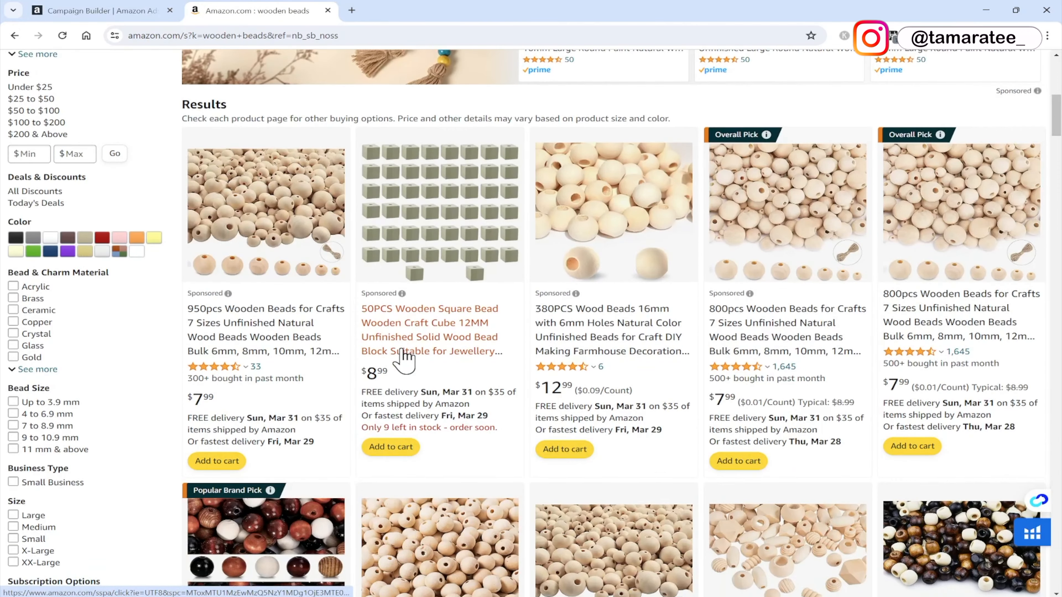
pyautogui.scroll(-15, 468, 244)
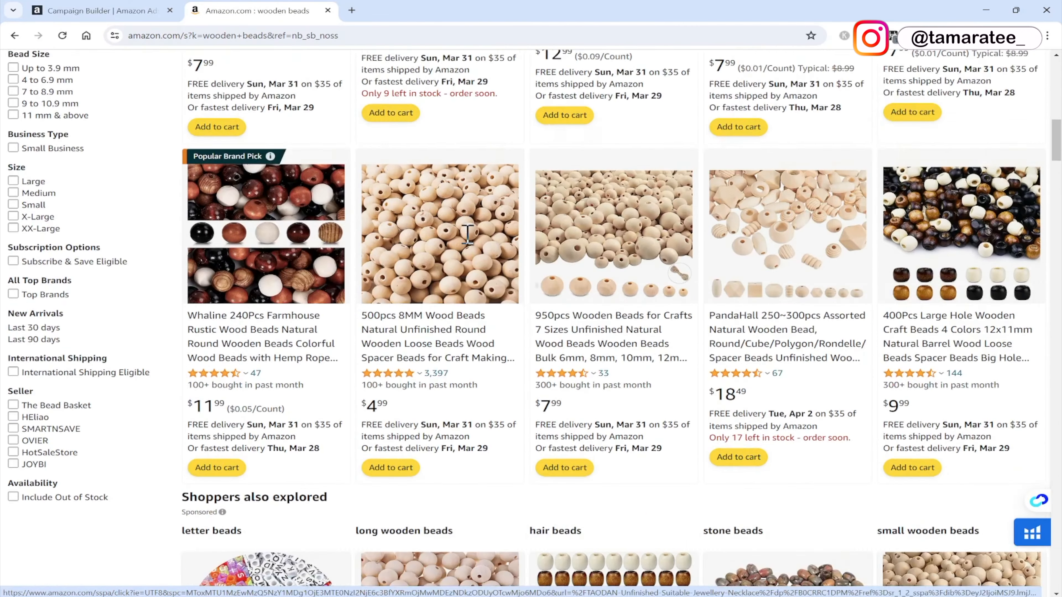
pyautogui.scroll(-20, 468, 245)
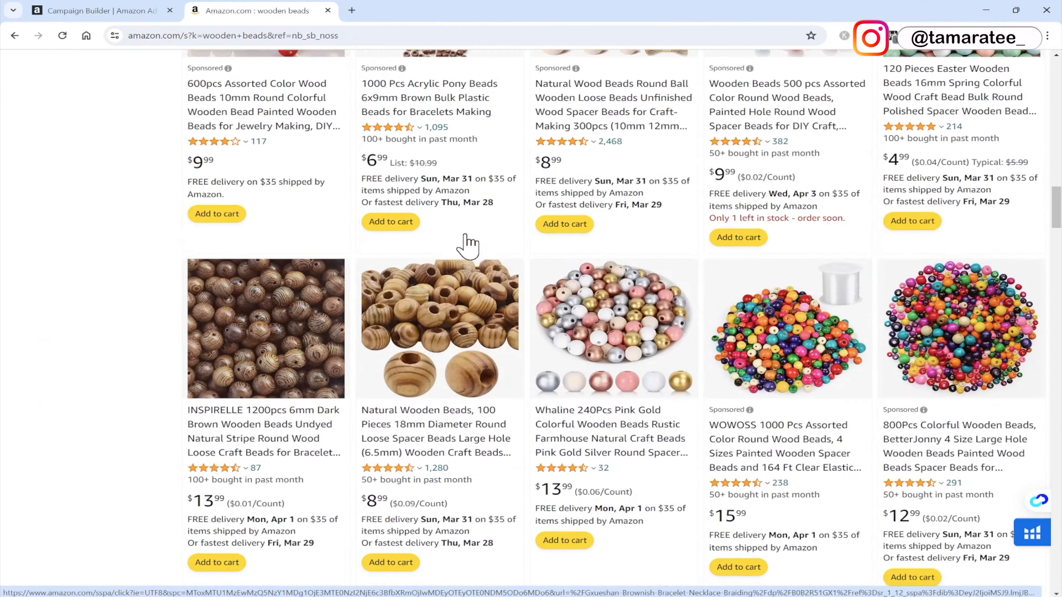
pyautogui.scroll(-15, 468, 244)
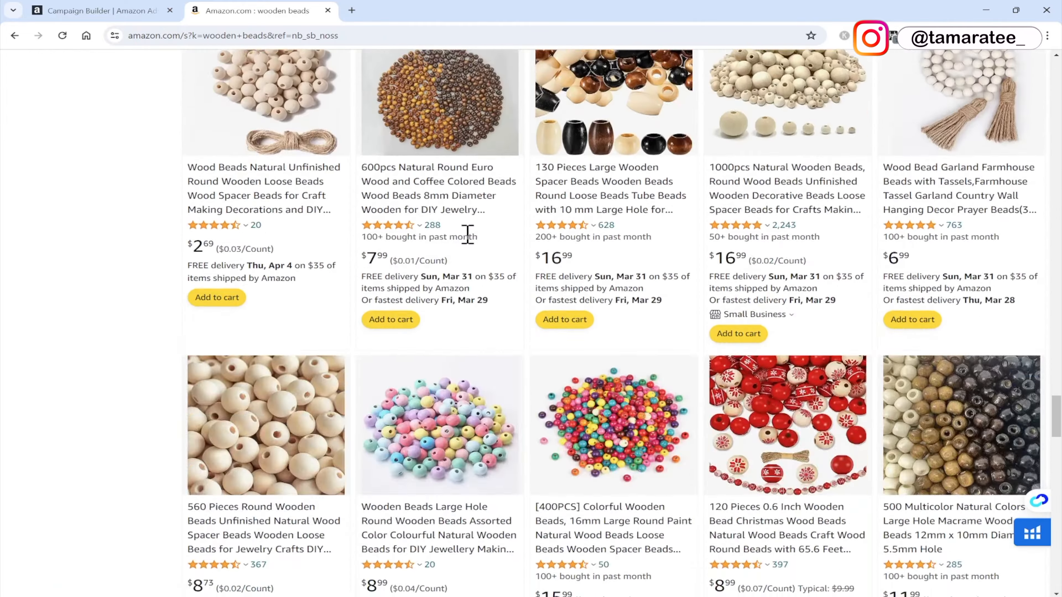
# Rename the campaign Beads Manual Campaign 1 Broad.
pyautogui.click(123, 10)
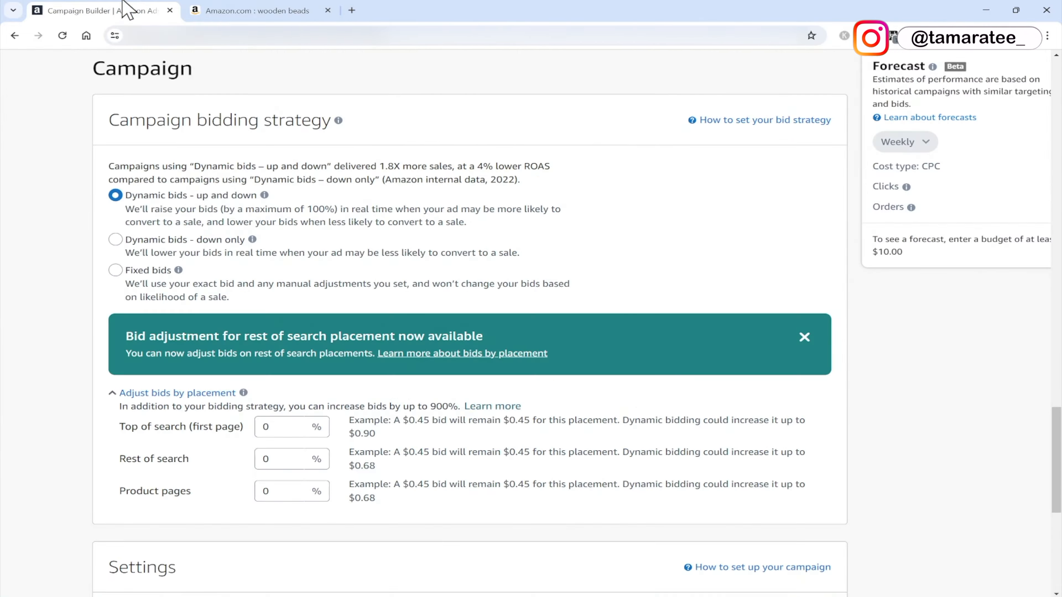
pyautogui.scroll(-10, 617, 276)
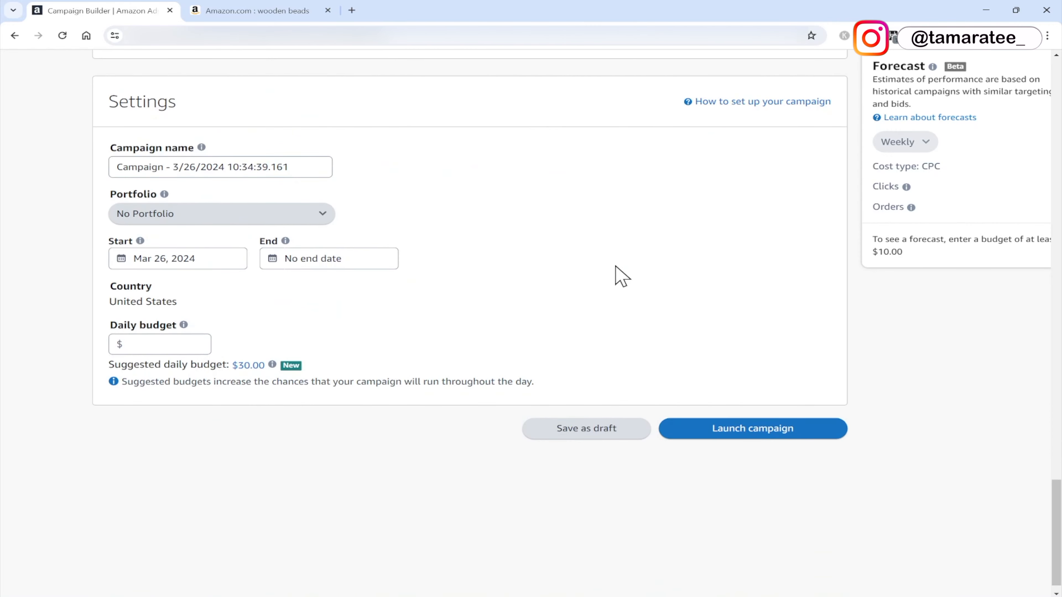
pyautogui.moveTo(311, 167); pyautogui.dragTo(62, 167)
pyautogui.write('Beads Manual Campaign 1 Broad')
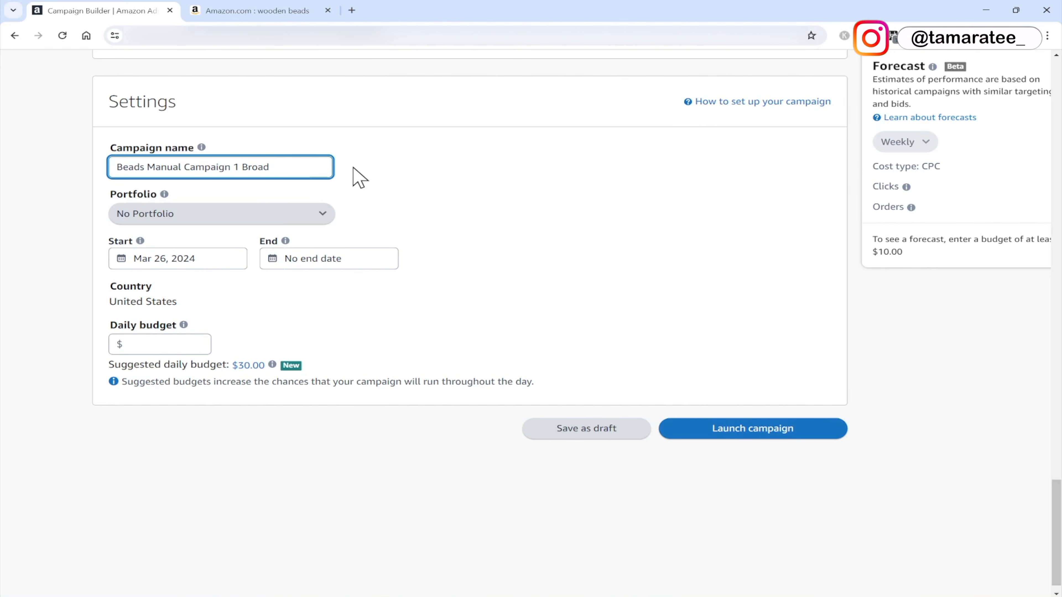
# Try replacing Broad in the campaign name with Phrase and then Exact.
pyautogui.doubleClick(250, 167)
pyautogui.write('Phrase')
pyautogui.press('BackSpace')
pyautogui.press('BackSpace')
pyautogui.write('Eaxc')
pyautogui.click(455, 186)
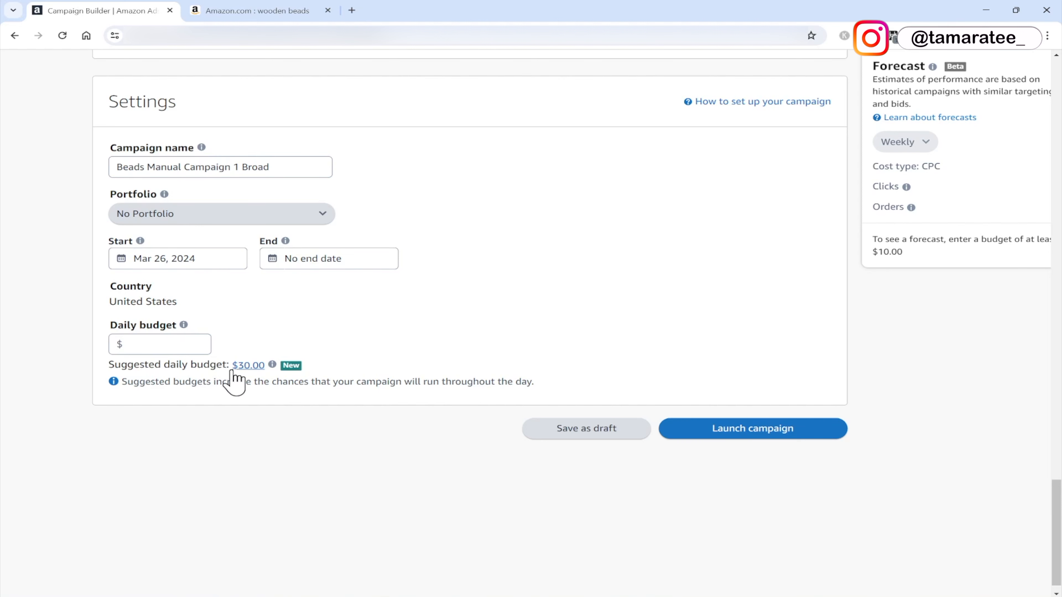
# Set the daily budget to $30.
pyautogui.click(158, 349)
pyautogui.write('30')
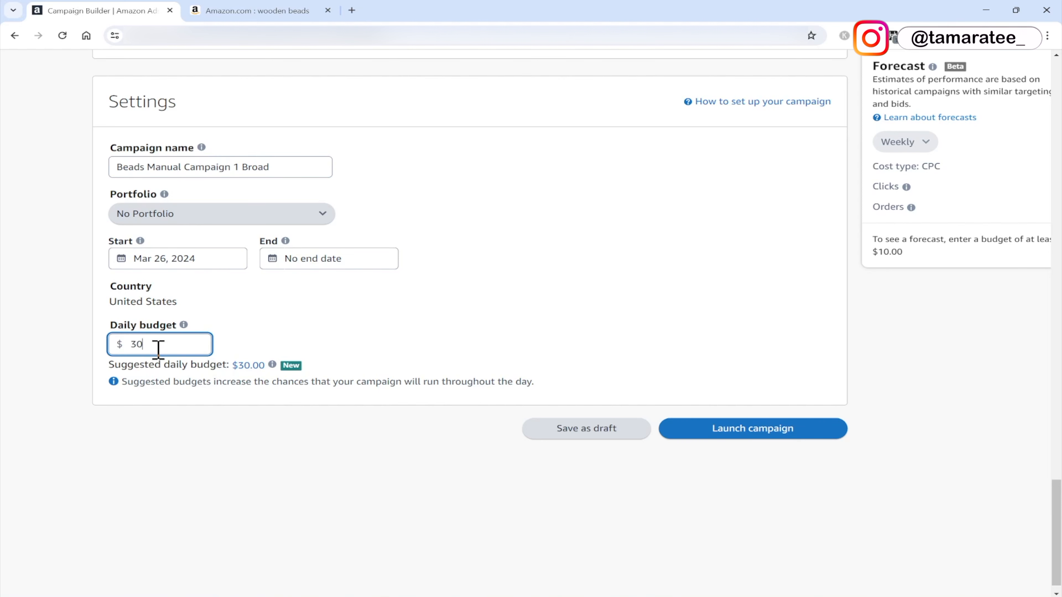
pyautogui.click(359, 339)
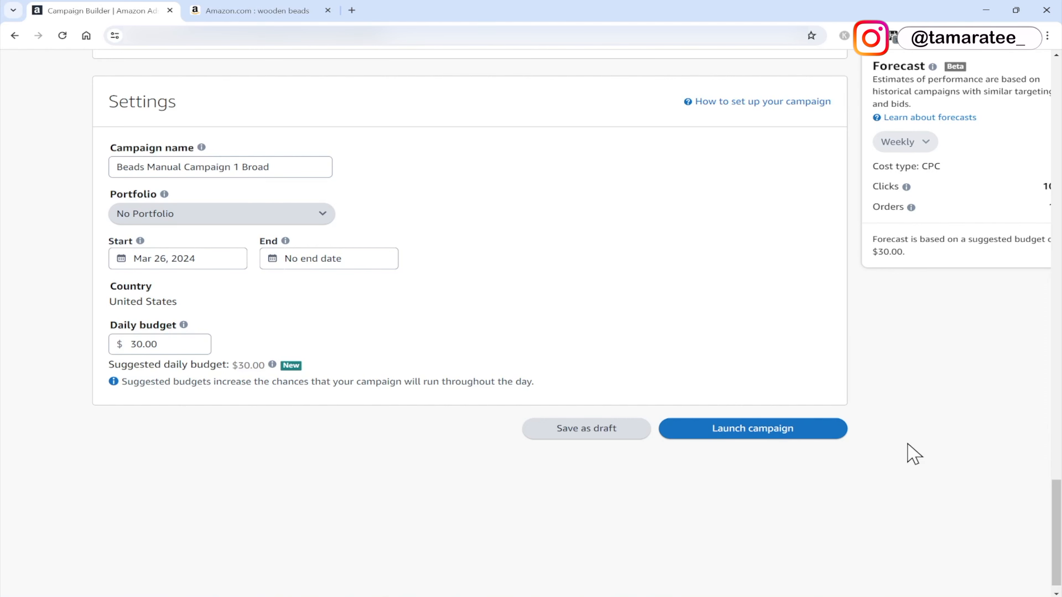
pyautogui.scroll(1, 912, 453)
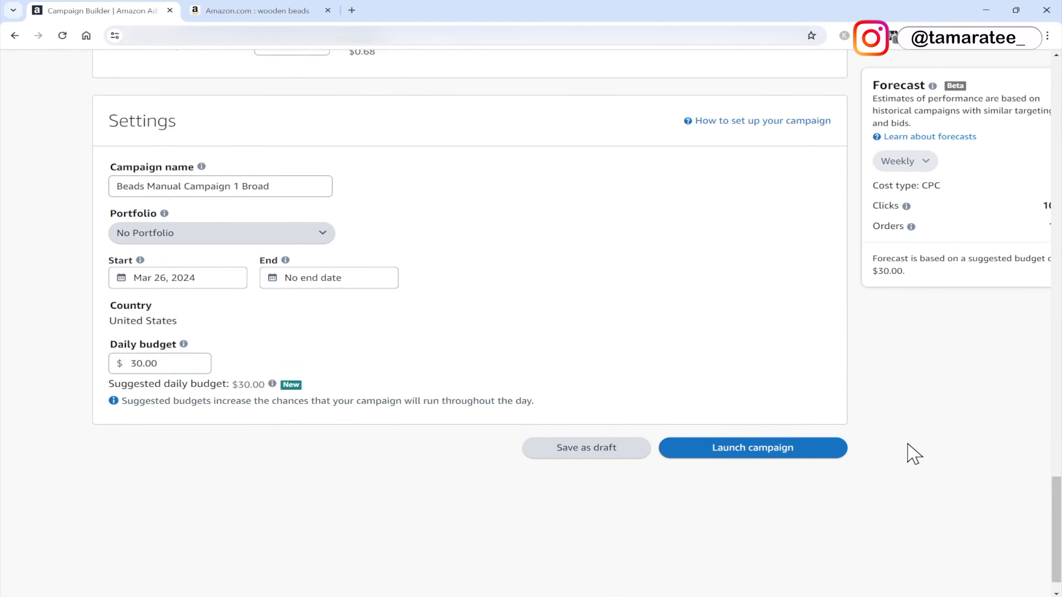
pyautogui.scroll(8, 912, 454)
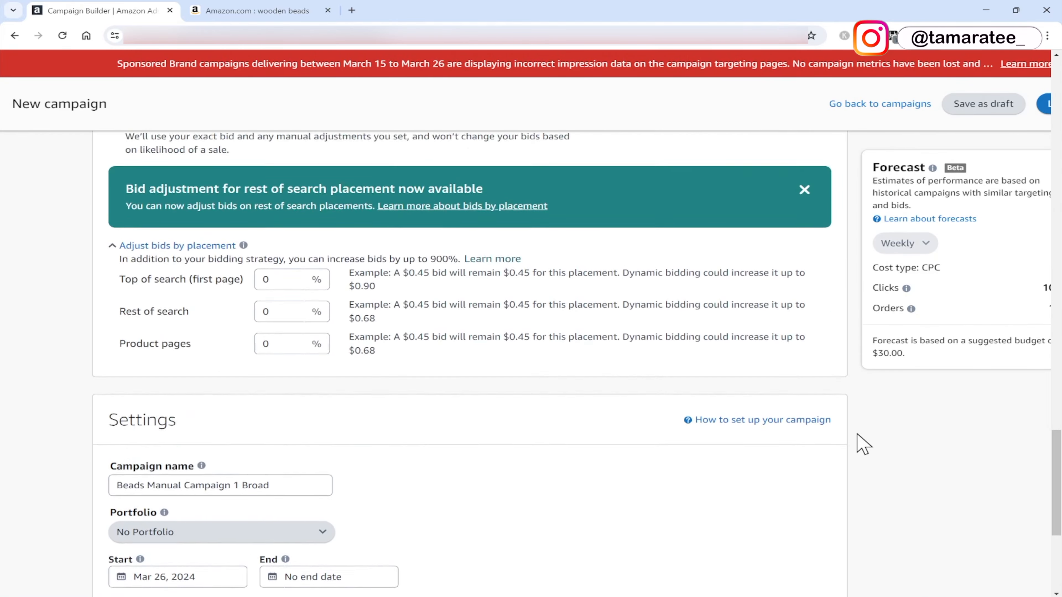
pyautogui.scroll(10, 857, 434)
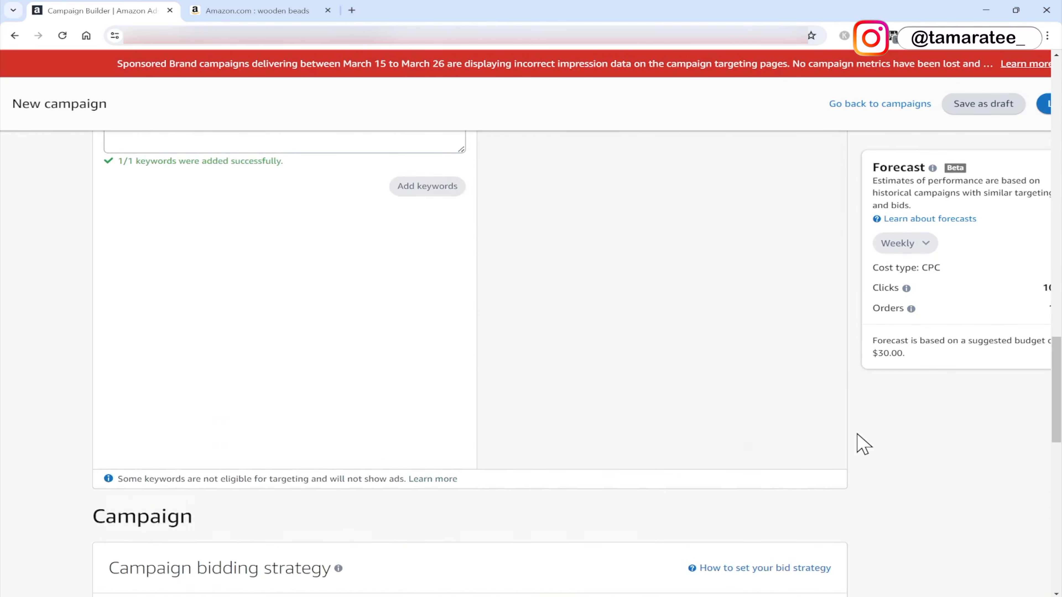
pyautogui.scroll(10, 857, 437)
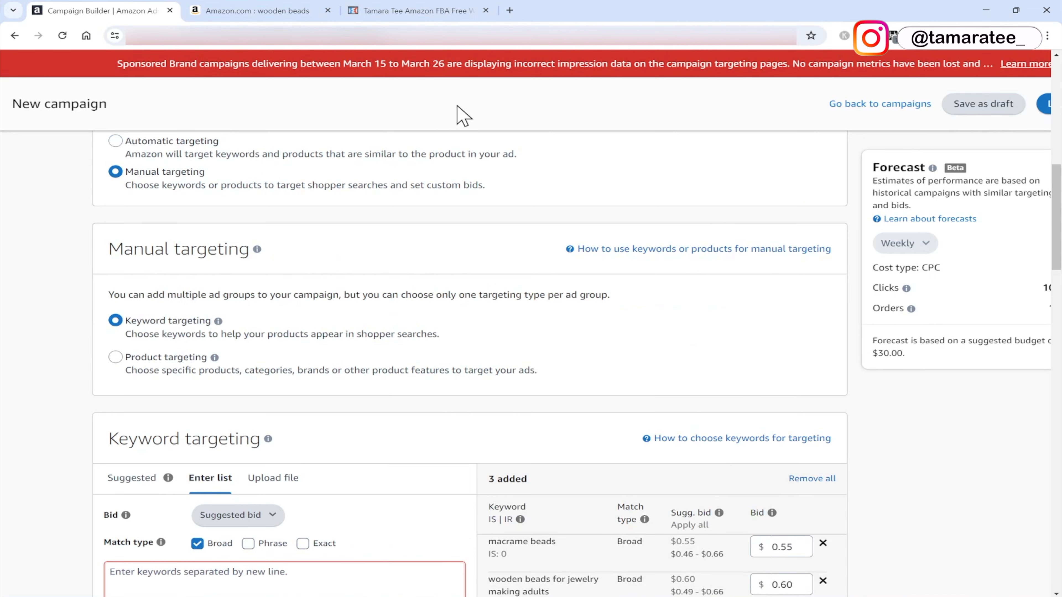
pyautogui.click(427, 11)
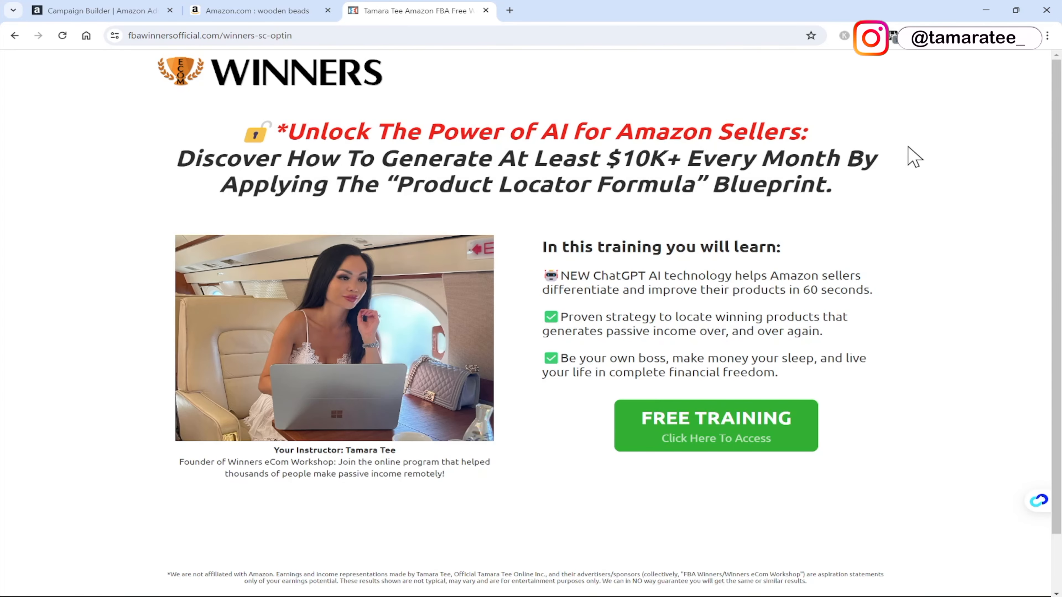
pyautogui.click(729, 444)
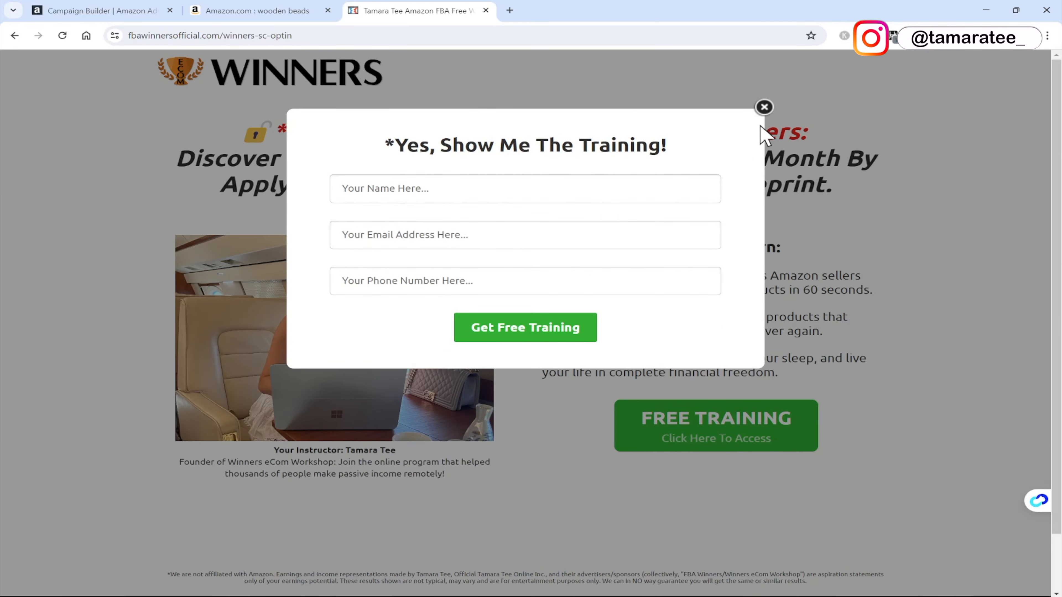
pyautogui.click(765, 107)
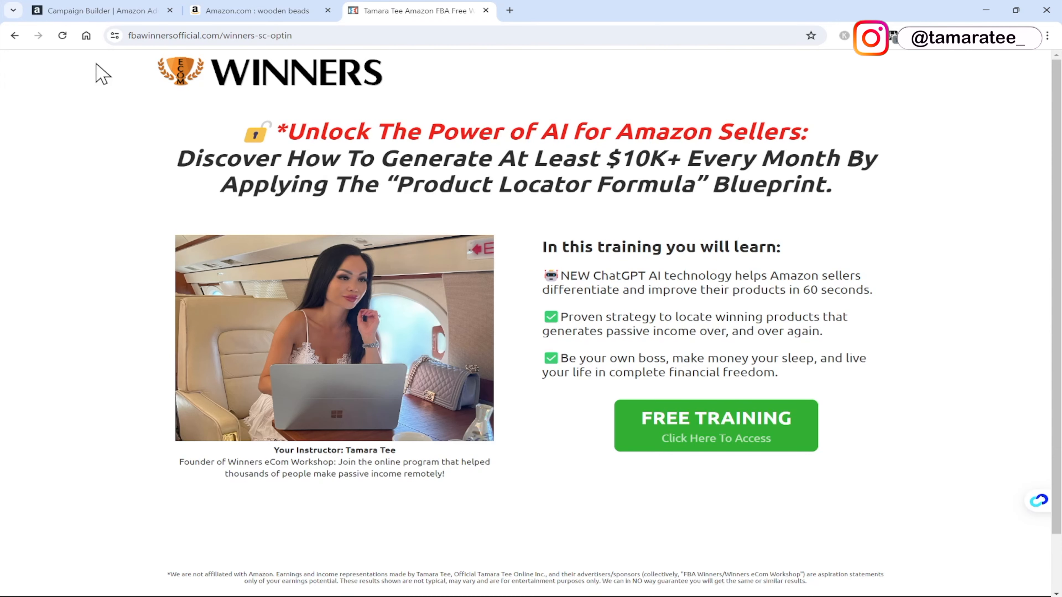
pyautogui.click(138, 11)
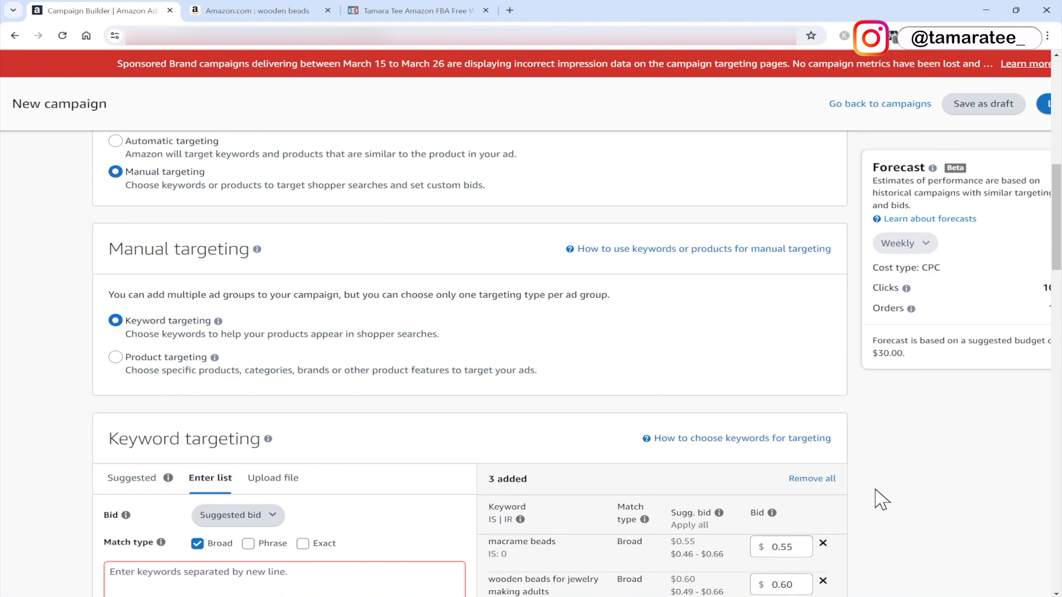
pyautogui.scroll(-3, 725, 532)
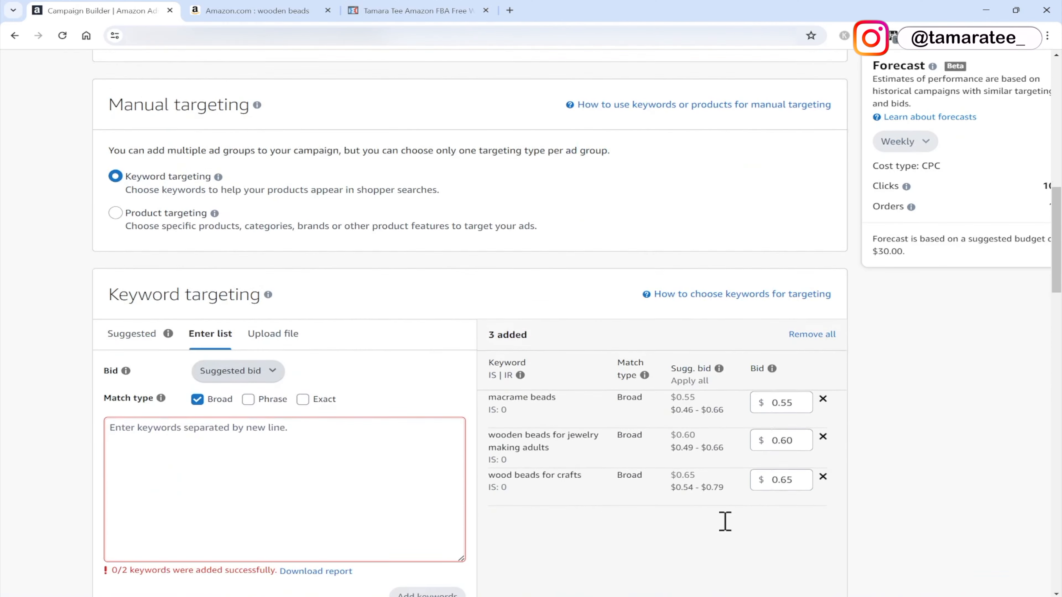
pyautogui.scroll(-2, 725, 523)
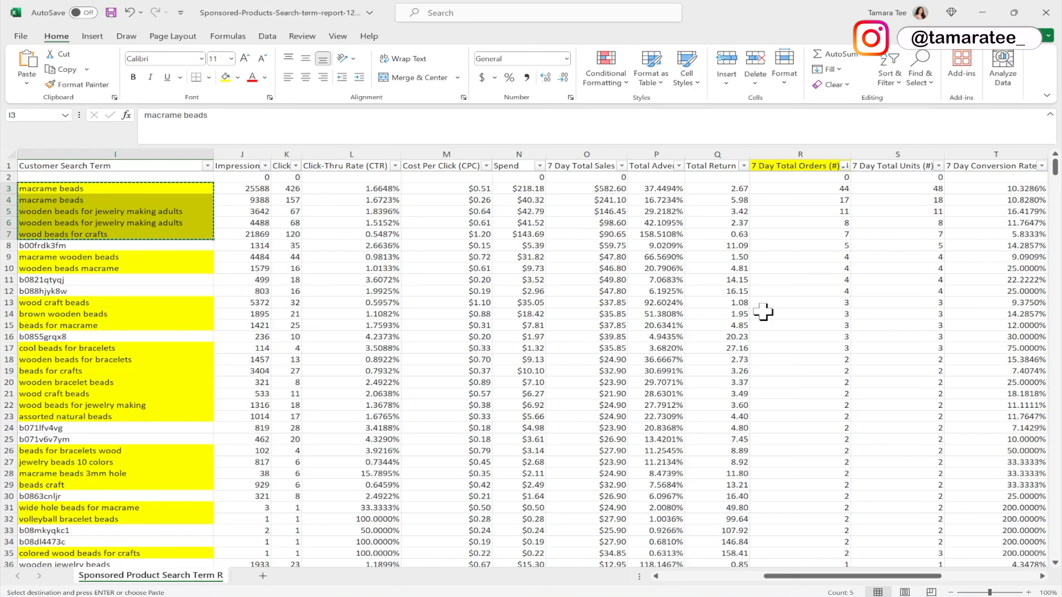
# Widen the ACoS column and fill the wood beads for crafts search term cell red.
pyautogui.moveTo(684, 154); pyautogui.dragTo(816, 149)
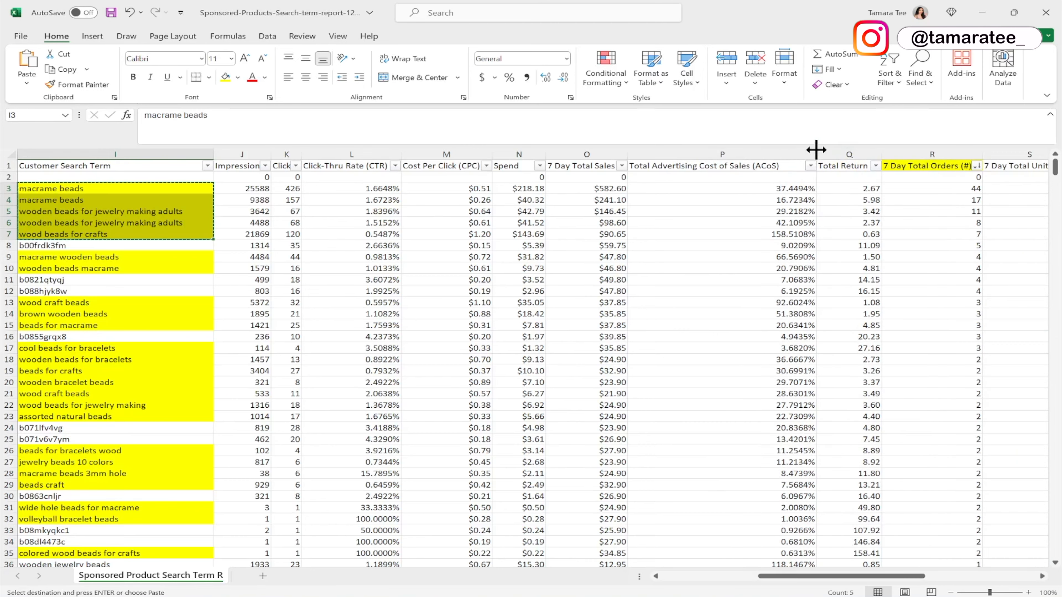
pyautogui.click(674, 232)
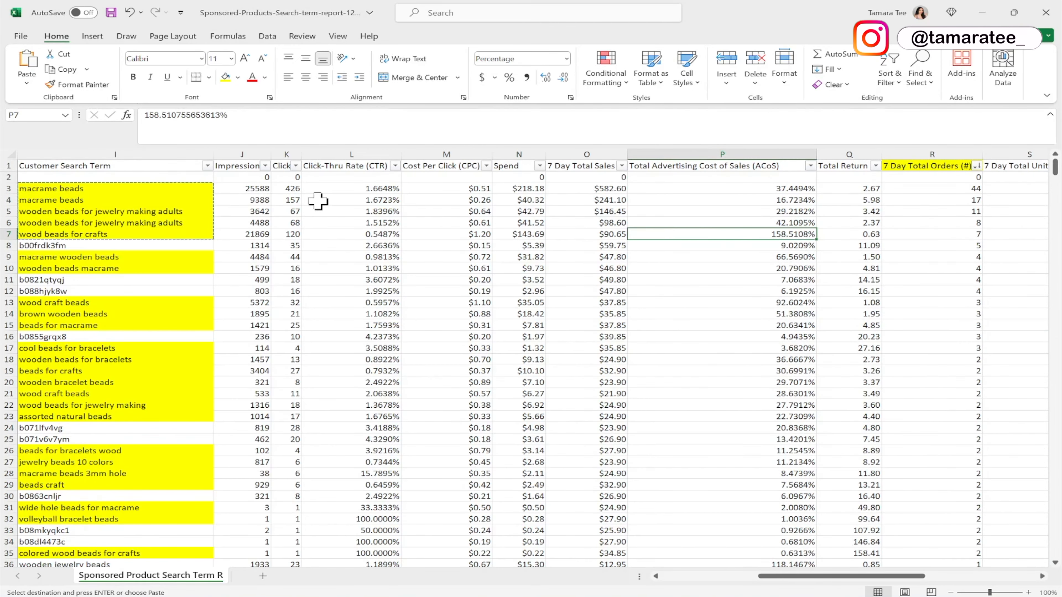
pyautogui.click(176, 234)
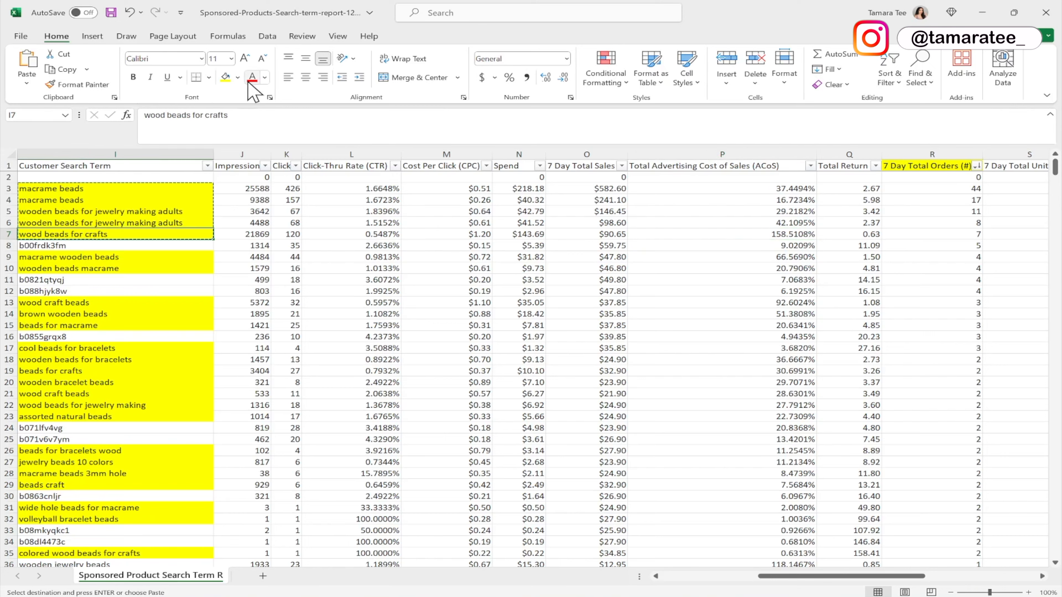
pyautogui.click(238, 77)
pyautogui.click(235, 188)
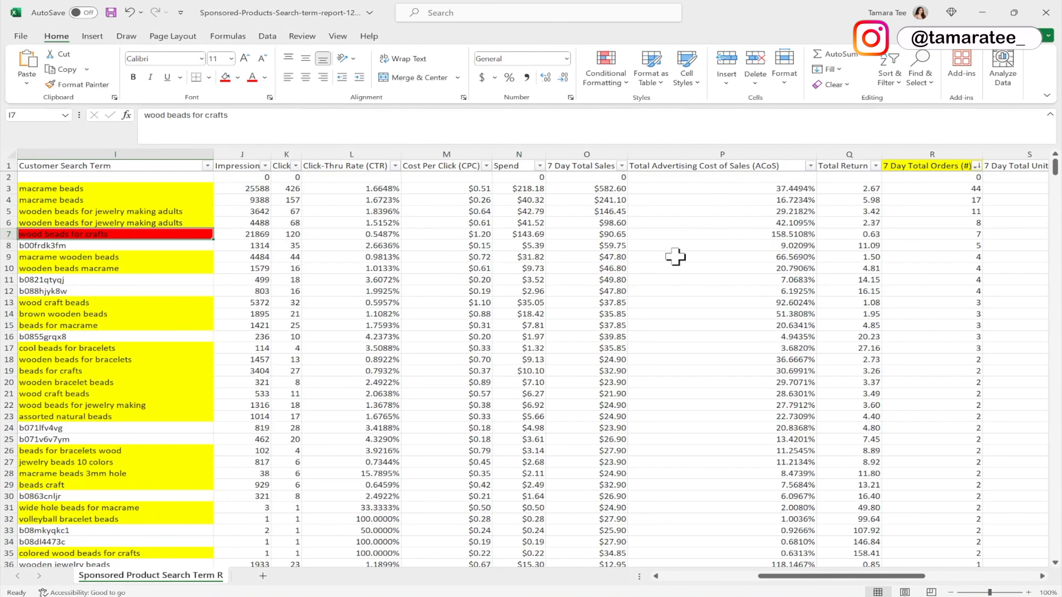
# Fill the wood craft beads search term cell red after comparing its ACoS.
pyautogui.click(736, 253)
pyautogui.click(741, 302)
pyautogui.click(161, 302)
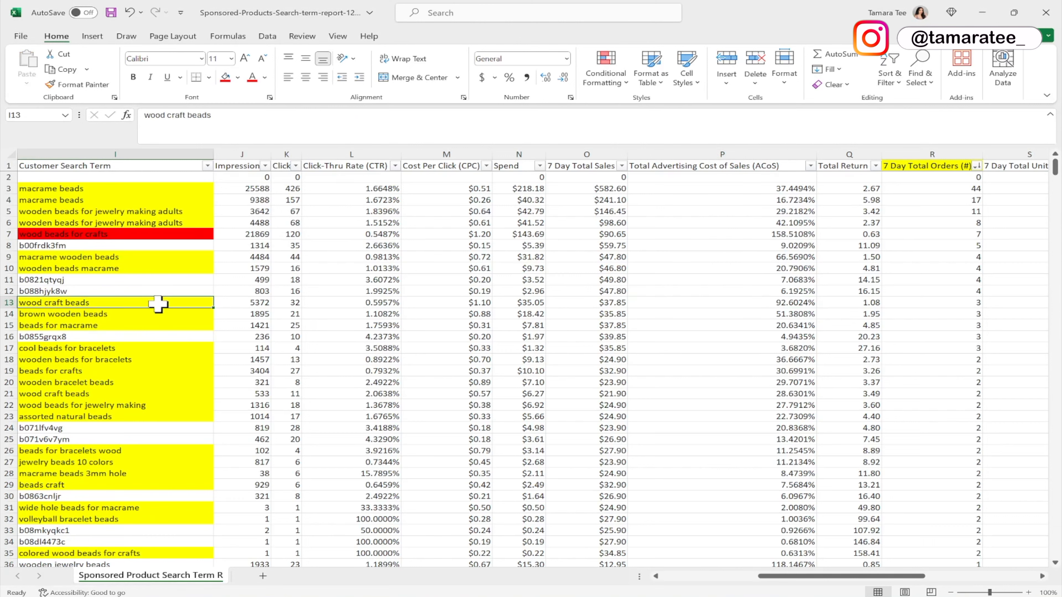
pyautogui.click(225, 77)
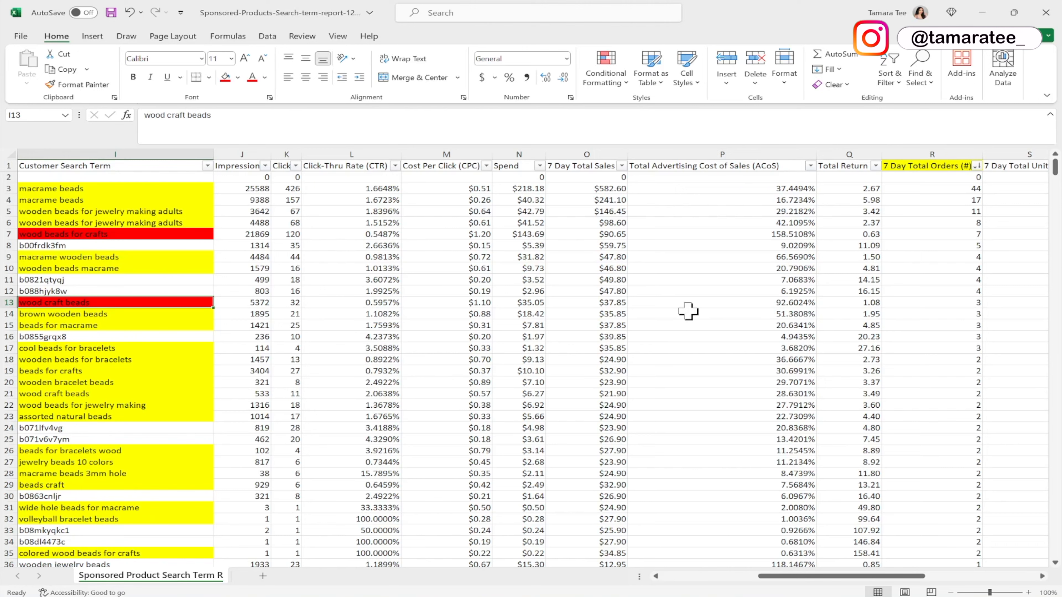
# Compare the ACoS values of the top search terms and fill the macrame wooden beads cell red.
pyautogui.click(737, 235)
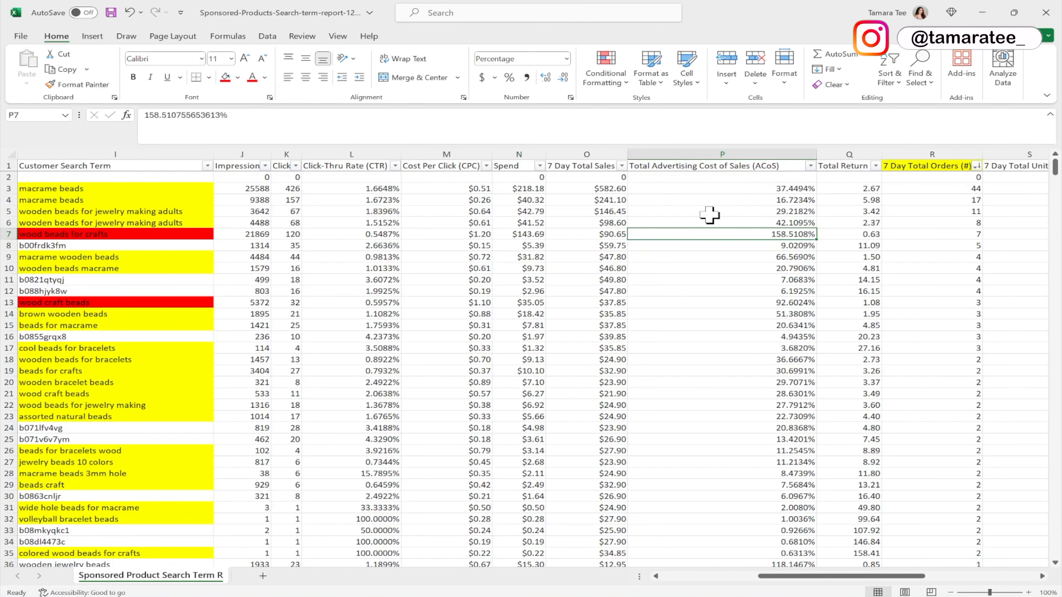
pyautogui.click(699, 199)
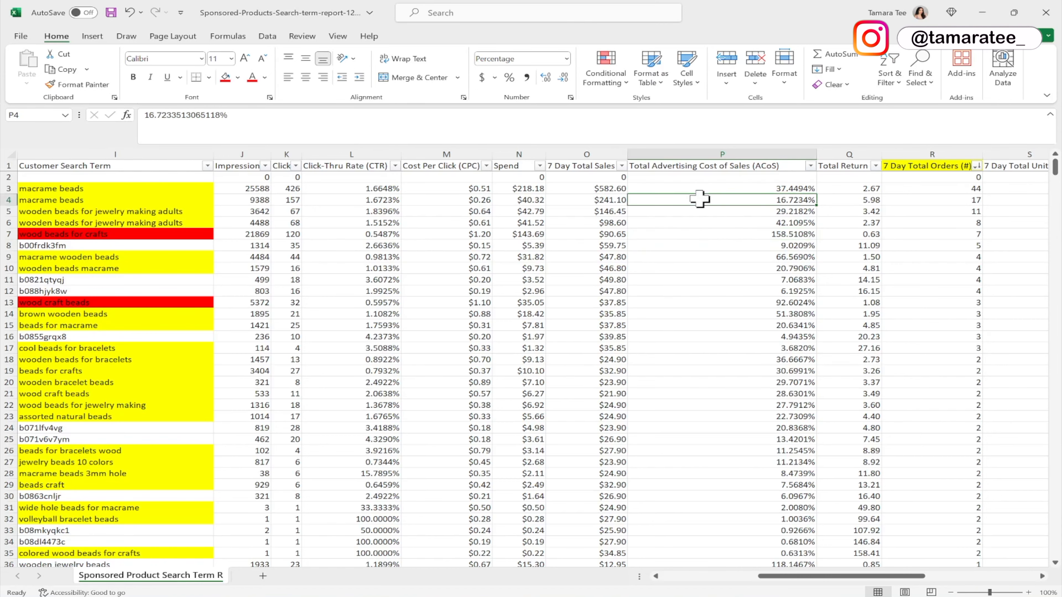
pyautogui.keyDown('ctrl'); pyautogui.scroll(2, 699, 200); pyautogui.keyUp('ctrl')
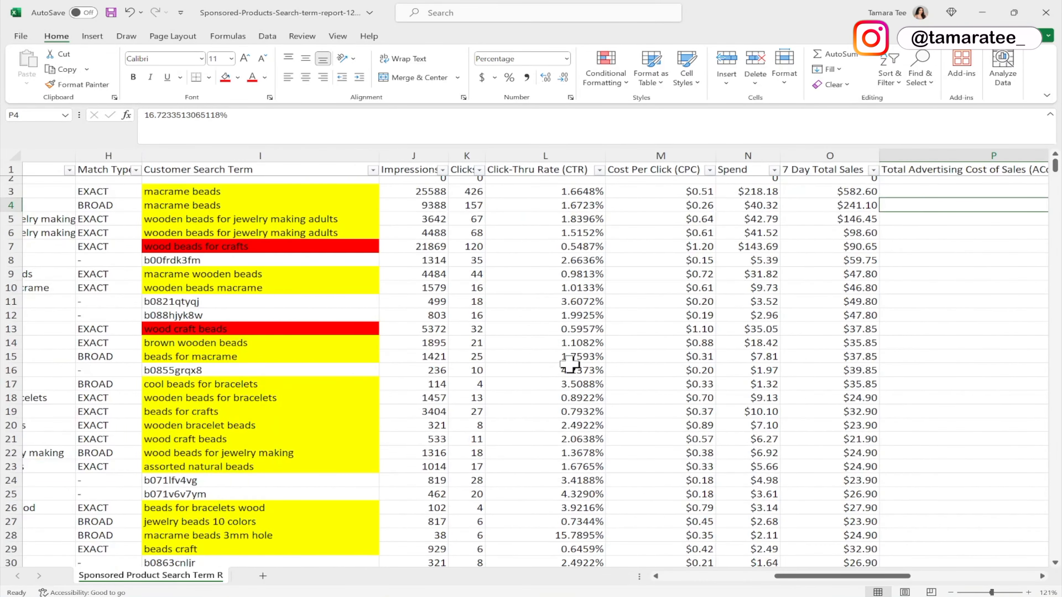
pyautogui.moveTo(781, 578)
pyautogui.mouseDown()
pyautogui.moveTo(806, 584)
pyautogui.moveTo(782, 583)
pyautogui.mouseUp()
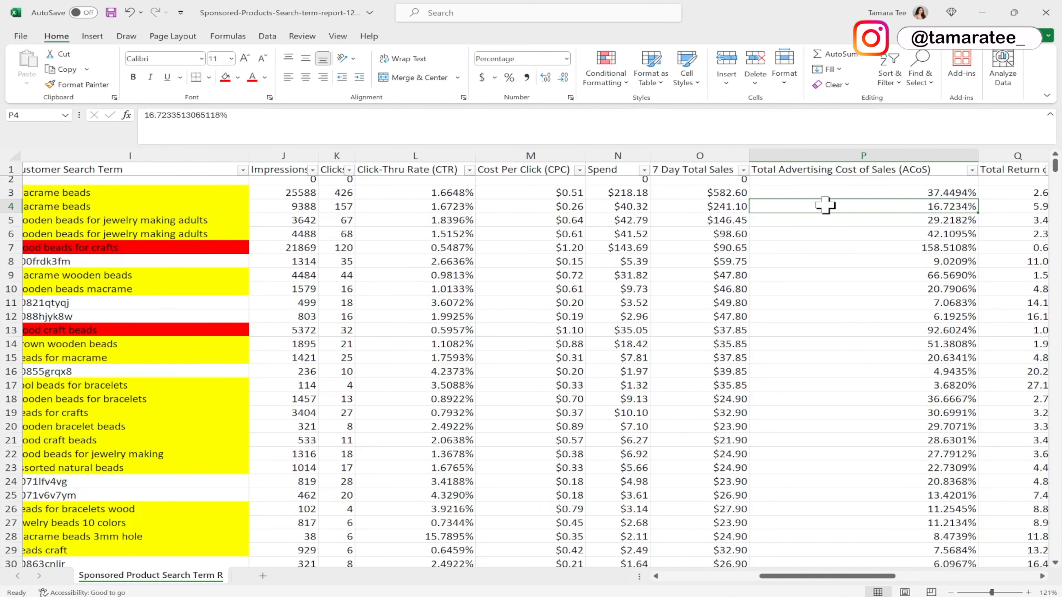
pyautogui.click(208, 207)
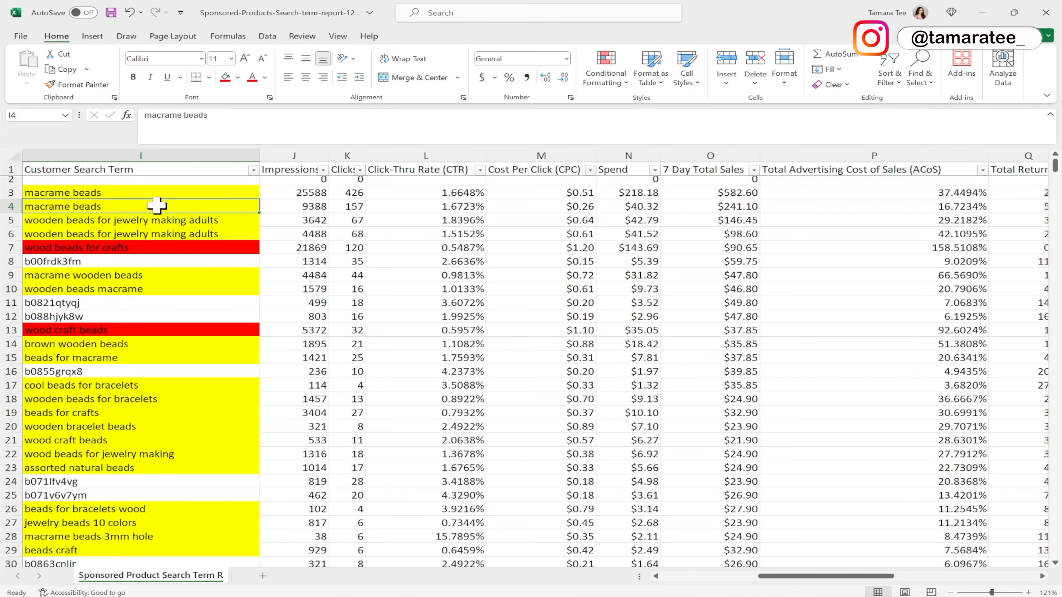
pyautogui.click(788, 247)
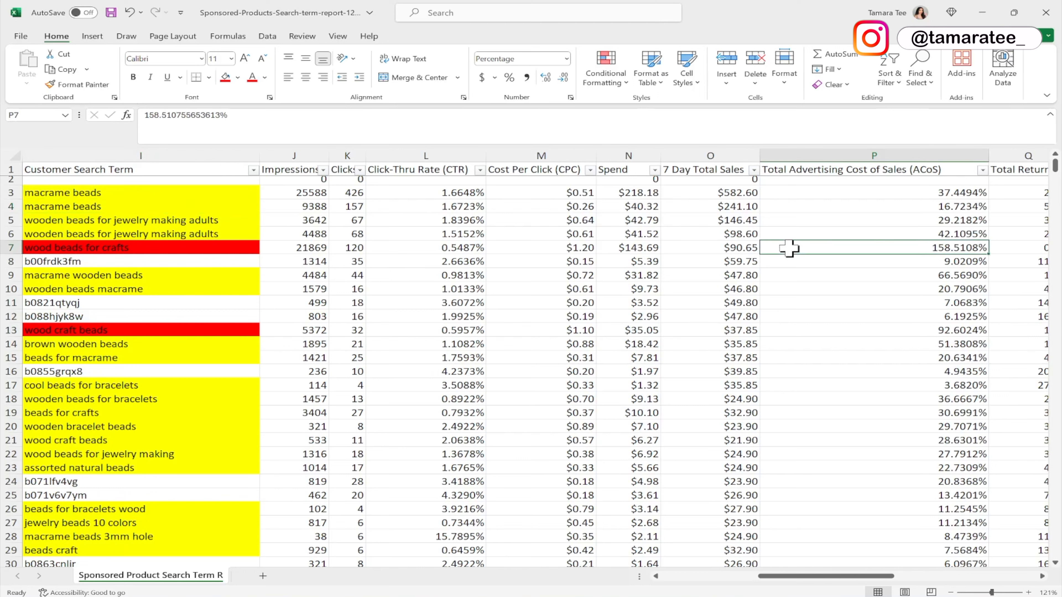
pyautogui.click(786, 330)
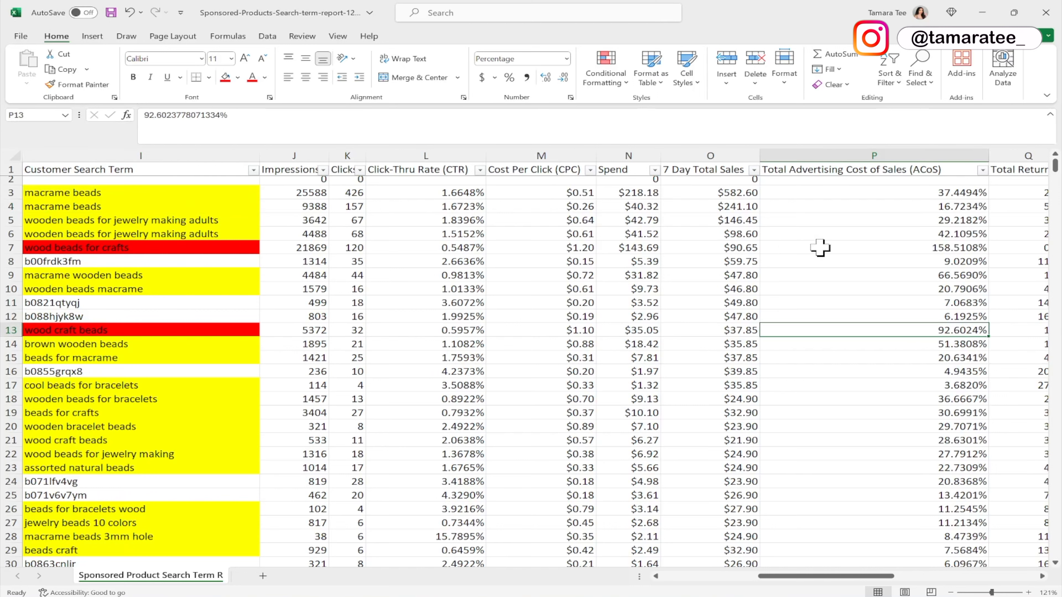
pyautogui.click(876, 273)
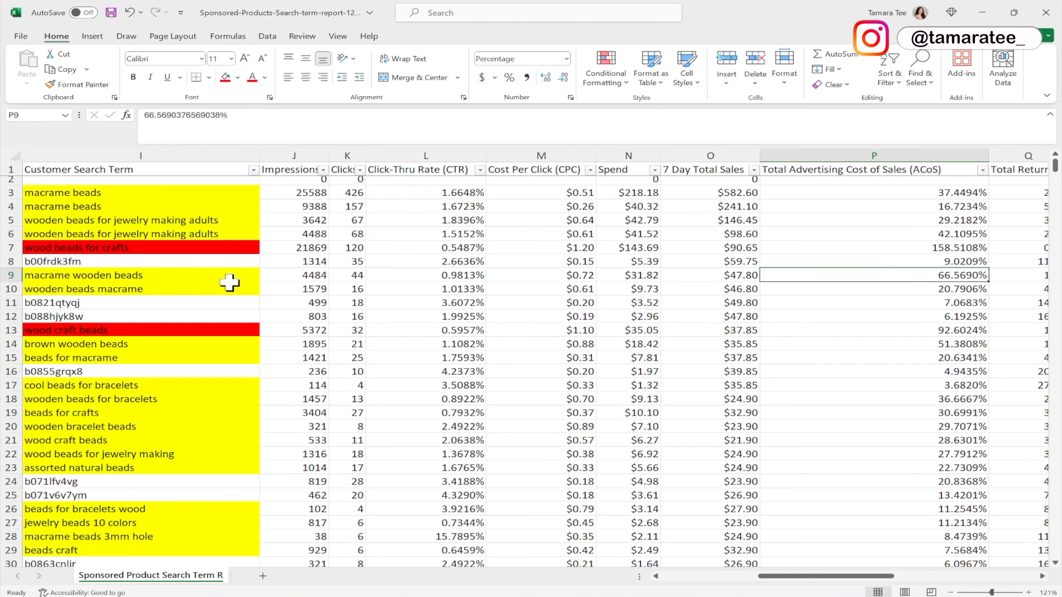
pyautogui.click(200, 275)
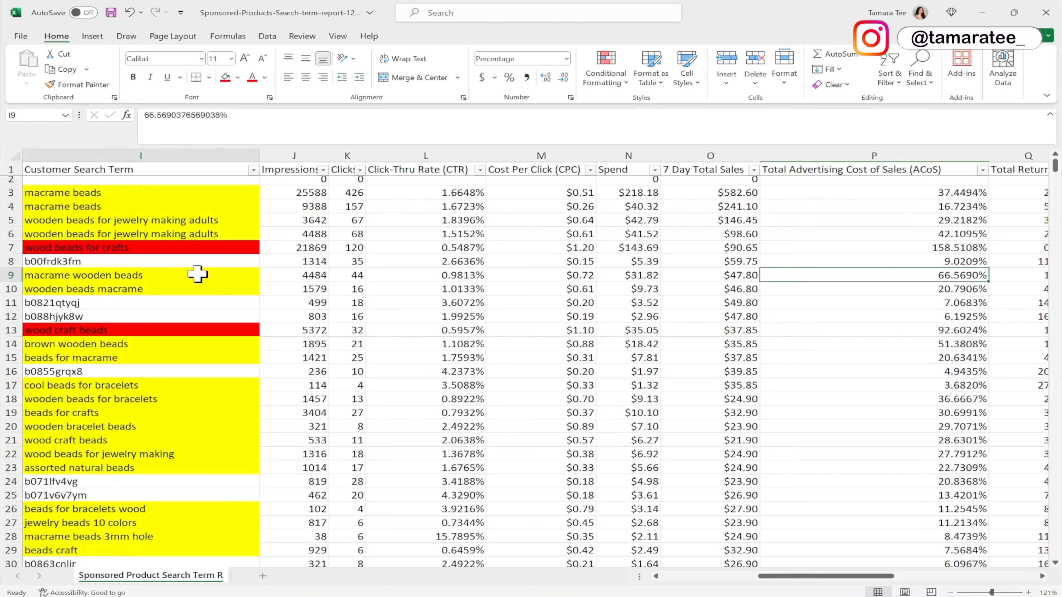
pyautogui.click(225, 77)
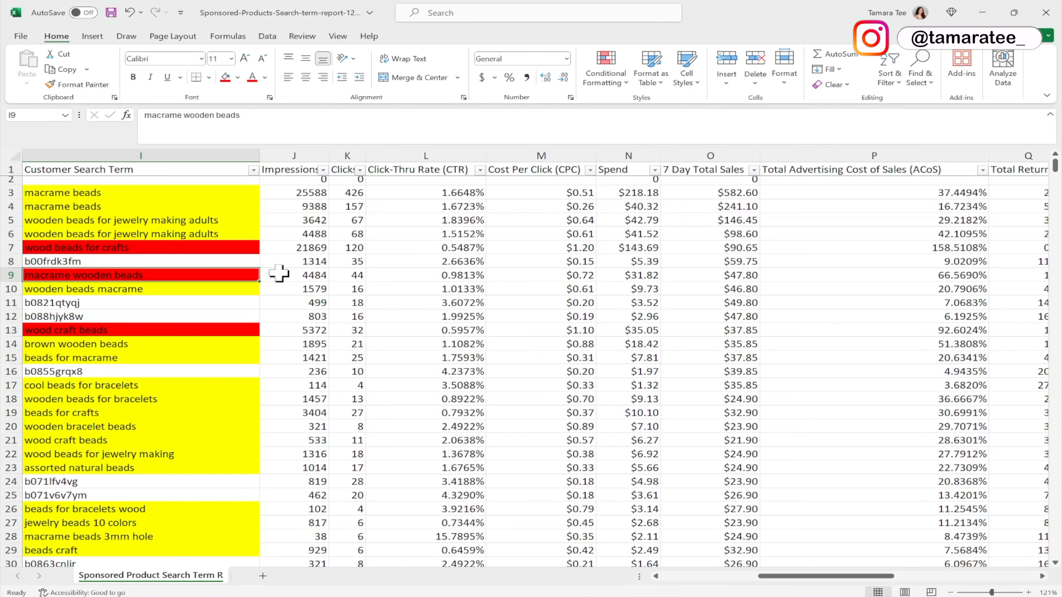
# Review the ACoS and spend of the three red-highlighted search terms.
pyautogui.click(234, 249)
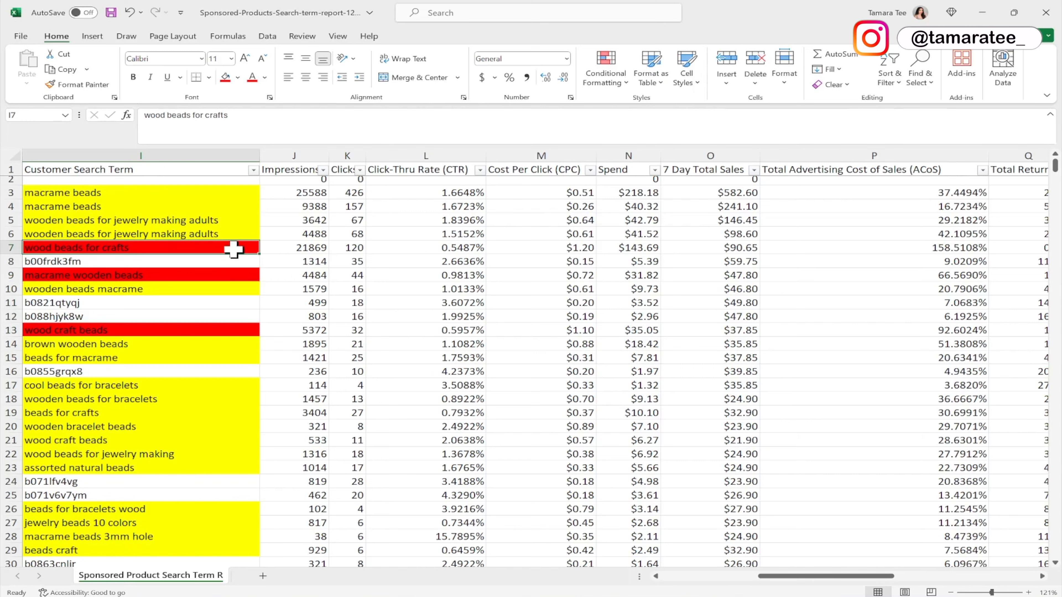
pyautogui.click(794, 250)
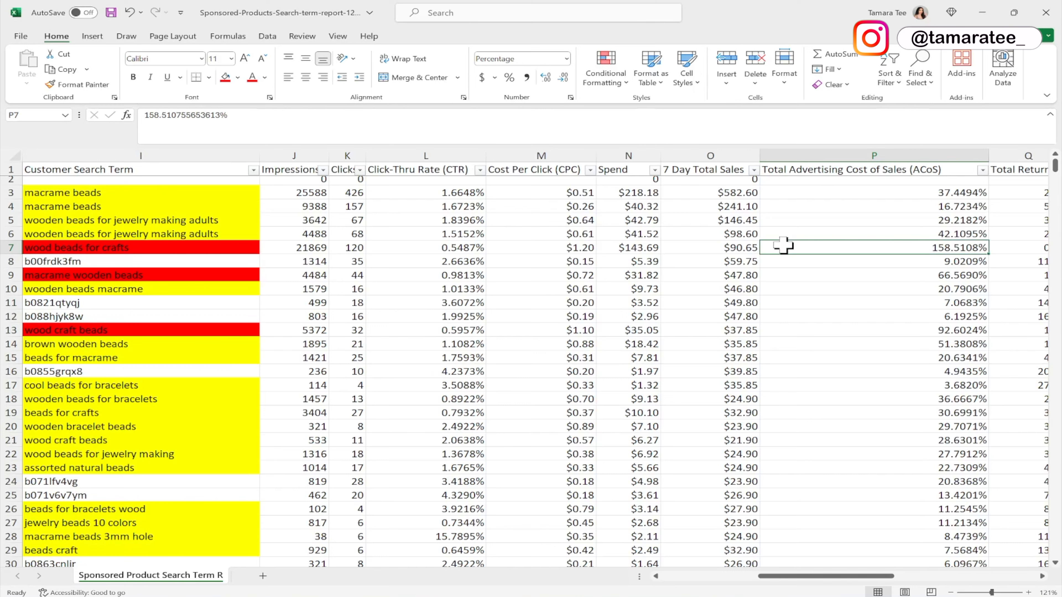
pyautogui.click(778, 277)
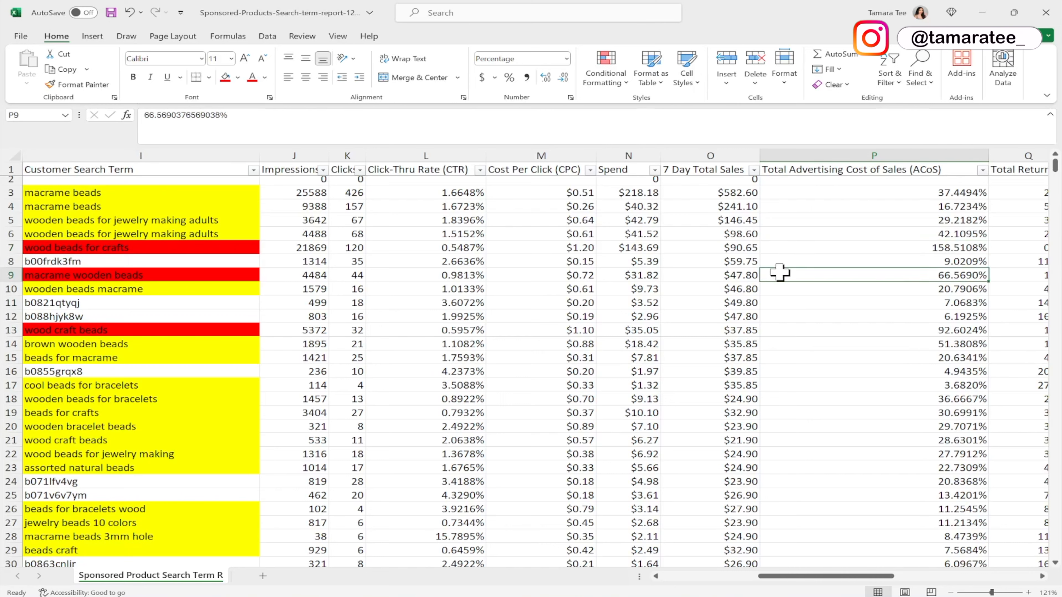
pyautogui.click(783, 330)
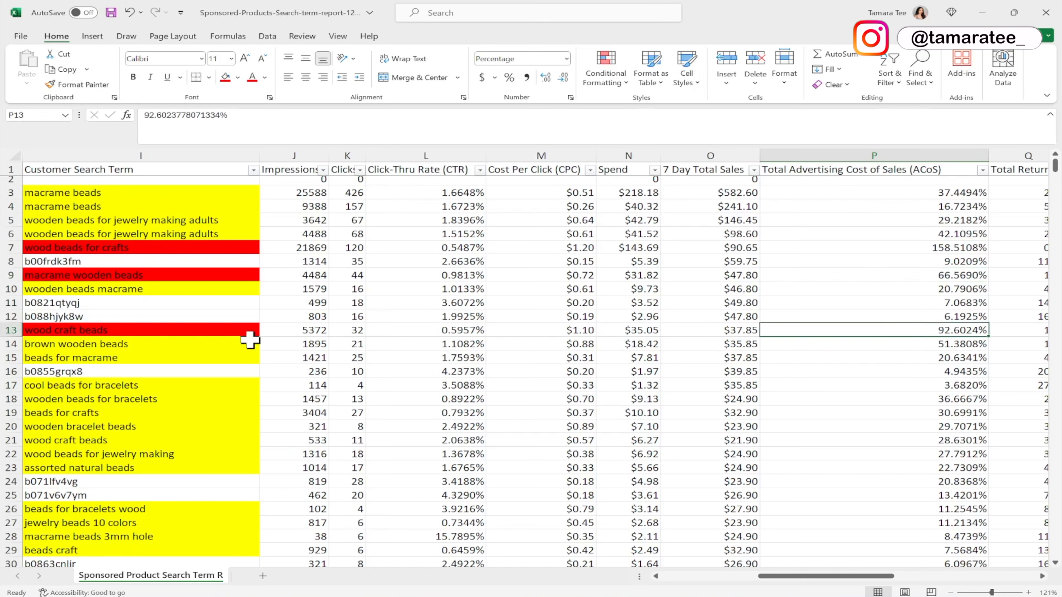
pyautogui.click(218, 332)
pyautogui.click(237, 247)
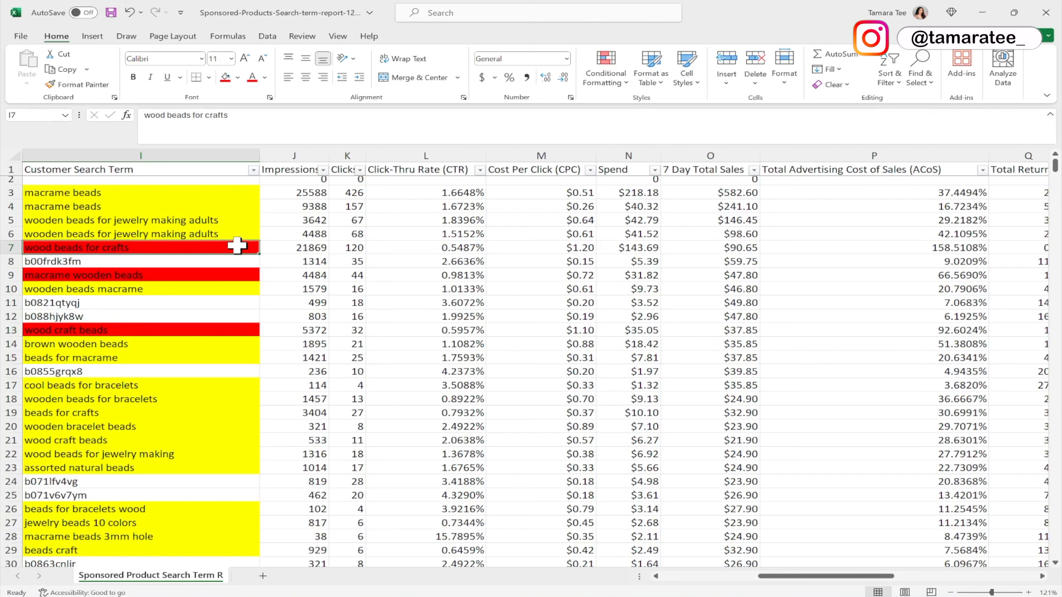
pyautogui.click(233, 275)
pyautogui.click(231, 332)
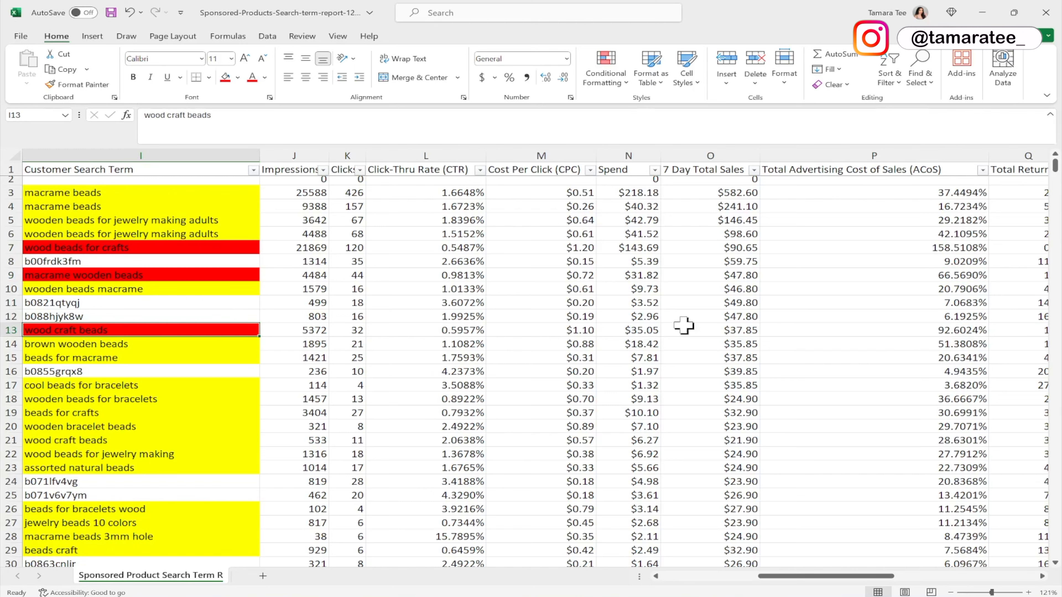
pyautogui.click(788, 332)
pyautogui.click(795, 275)
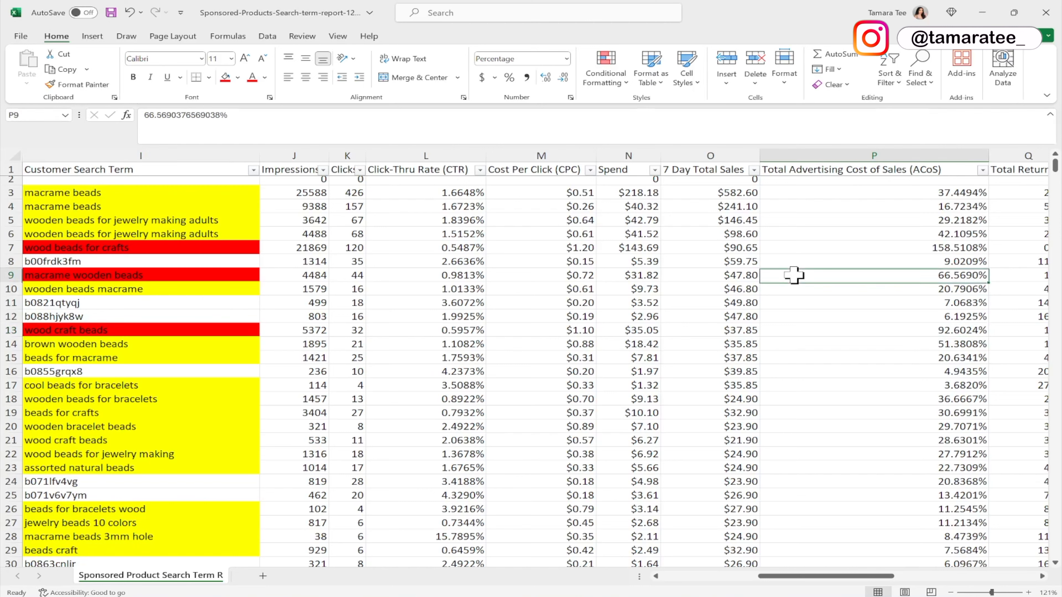
pyautogui.click(623, 249)
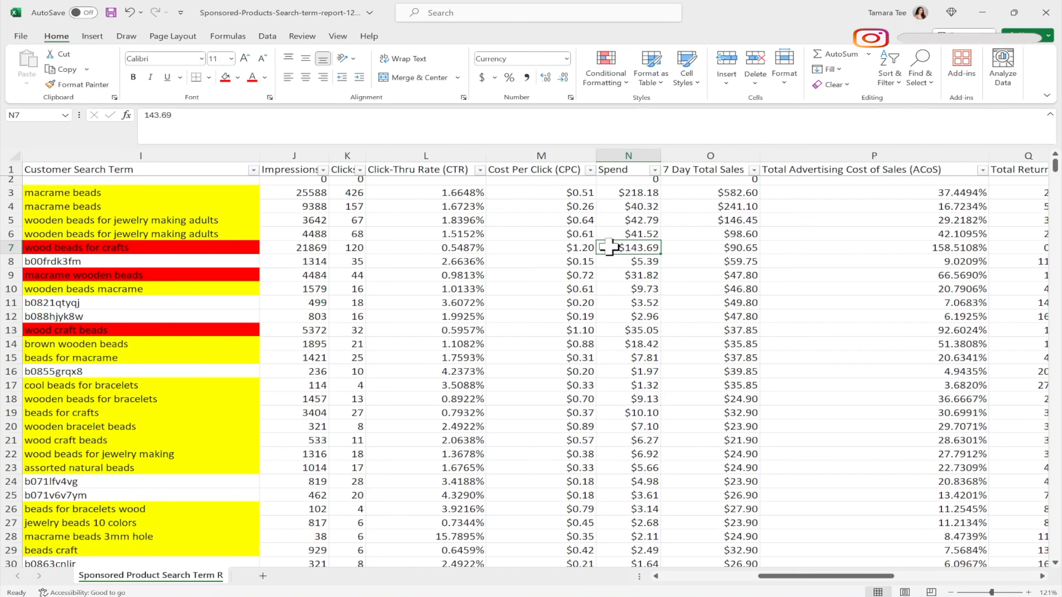
pyautogui.click(253, 247)
pyautogui.click(246, 276)
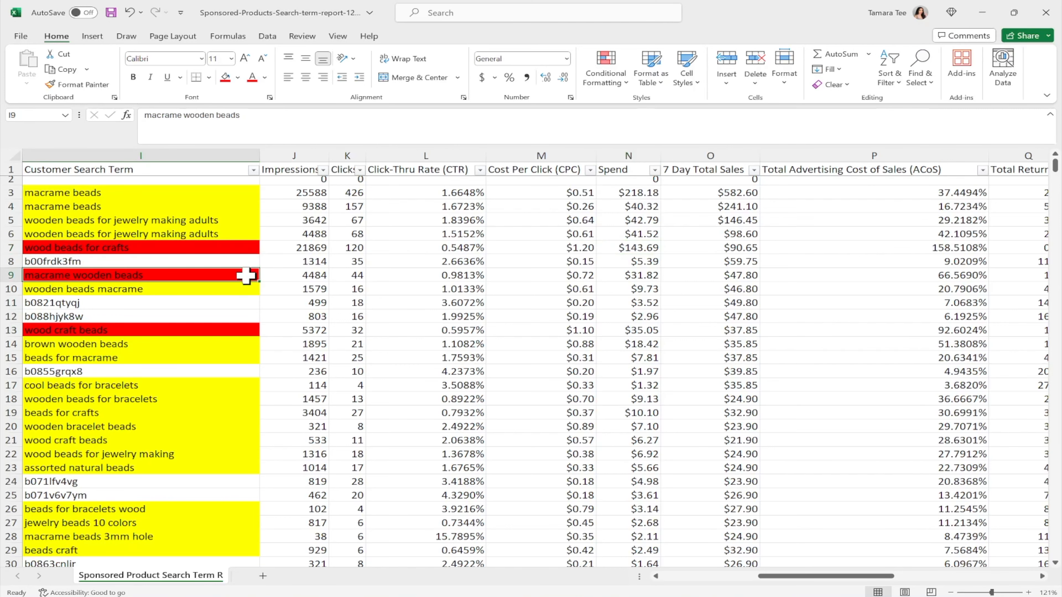
pyautogui.click(237, 330)
# Return to the Amazon Campaign Builder's targeting section in the browser.
pyautogui.click(983, 11)
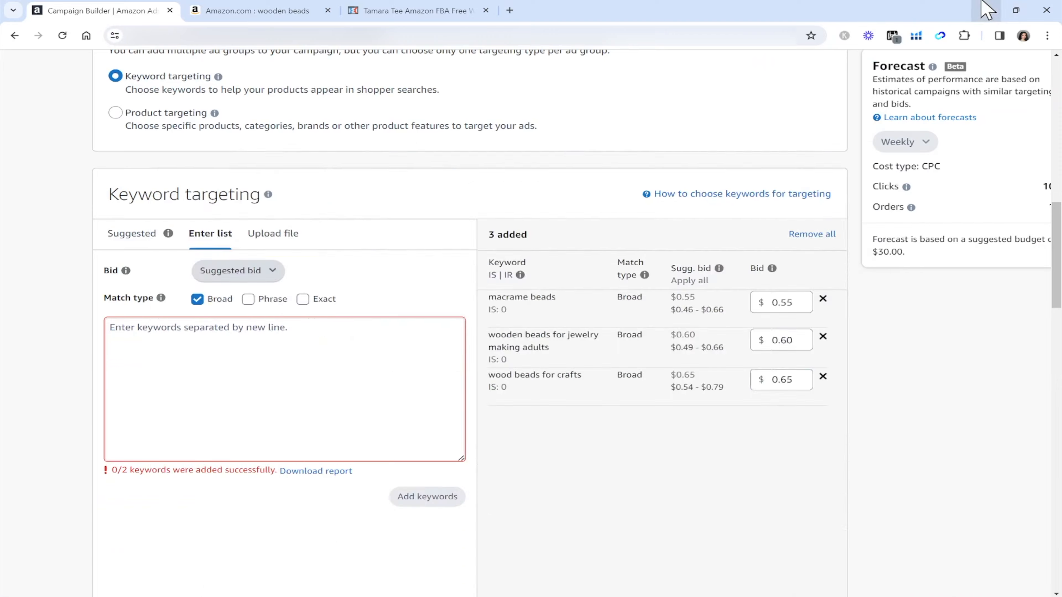
pyautogui.scroll(5, 803, 314)
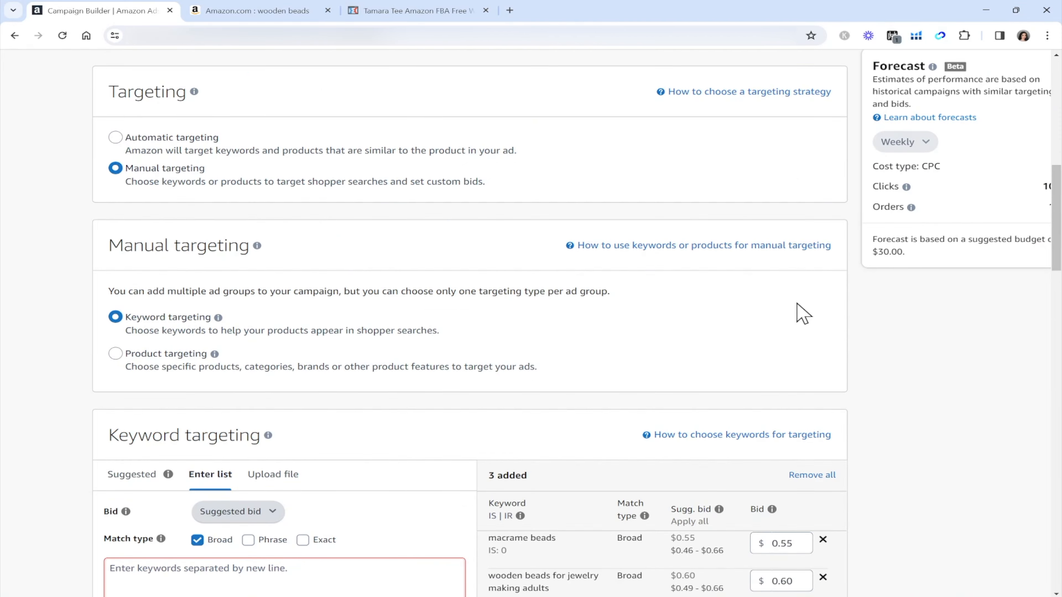